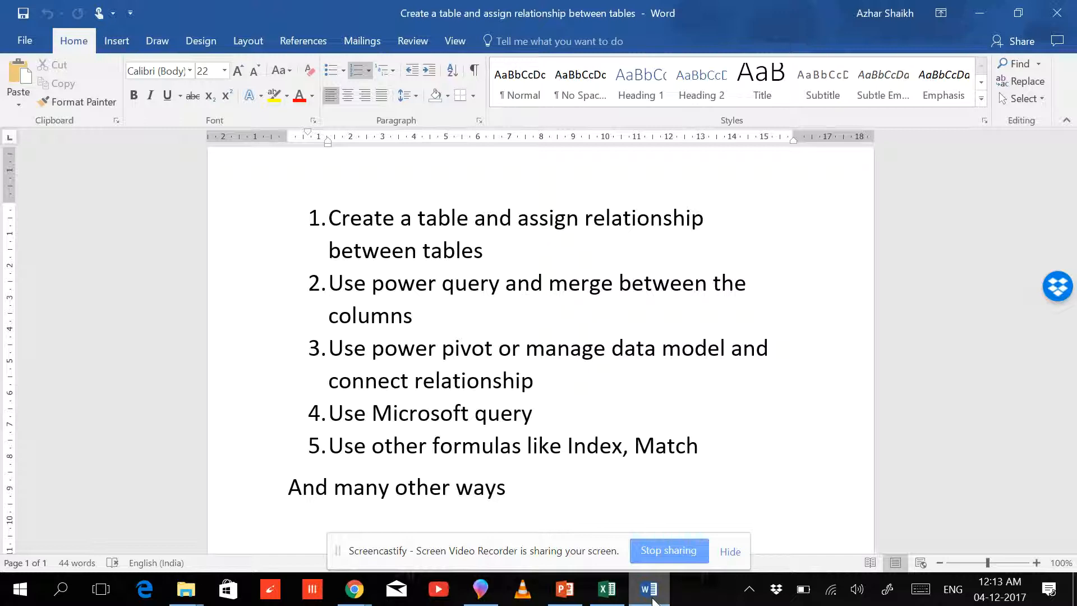
- Switch to the Excel workbook and examine the Amount formula on the Report sheet and the Amnt and Planned source sheets
click(609, 590)
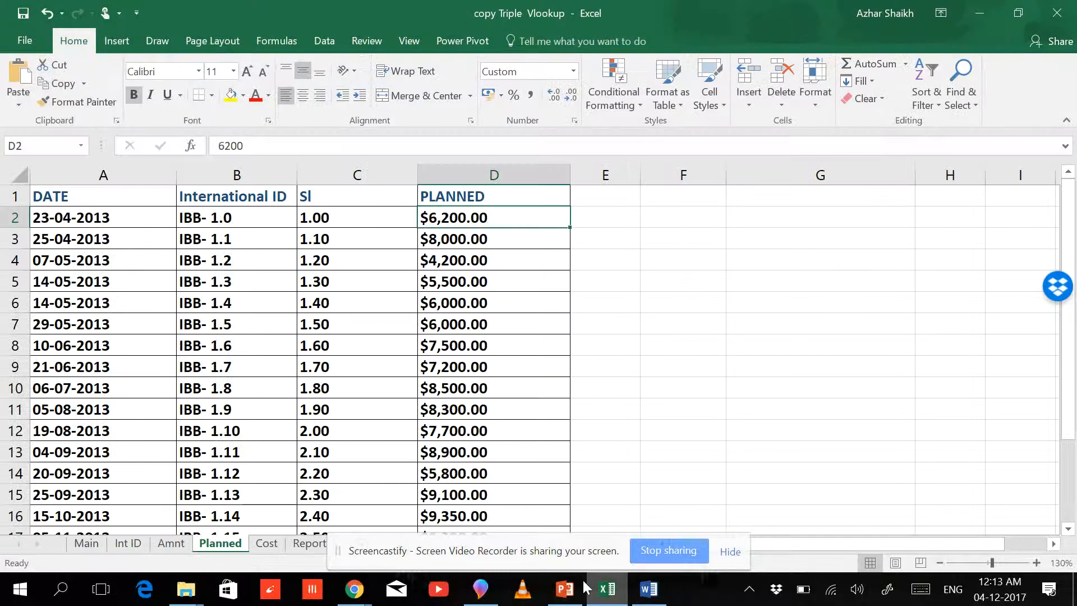
drag(357, 546, 741, 16)
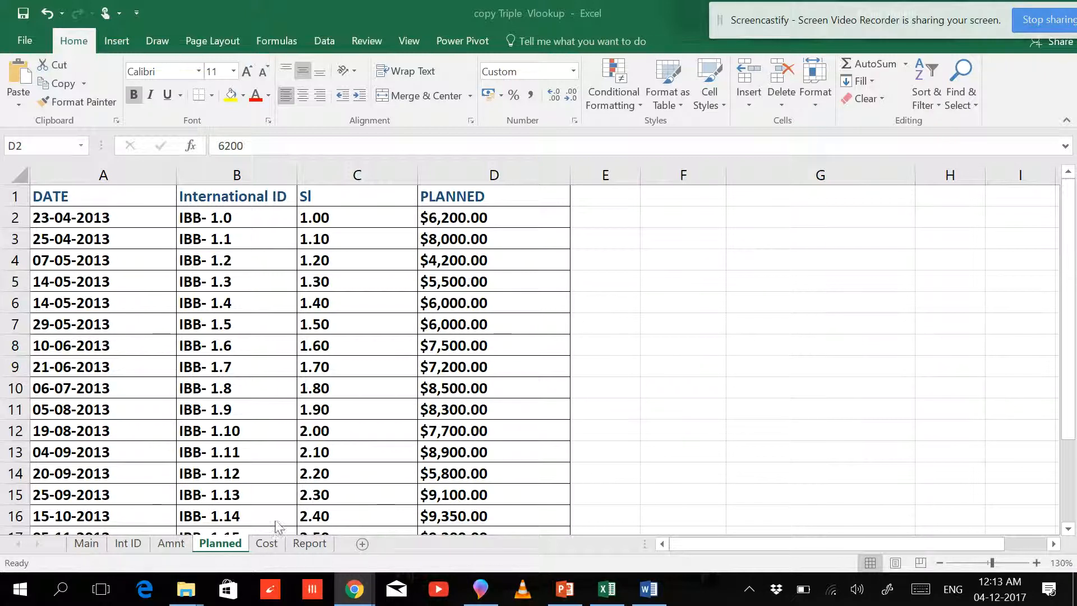
click(302, 542)
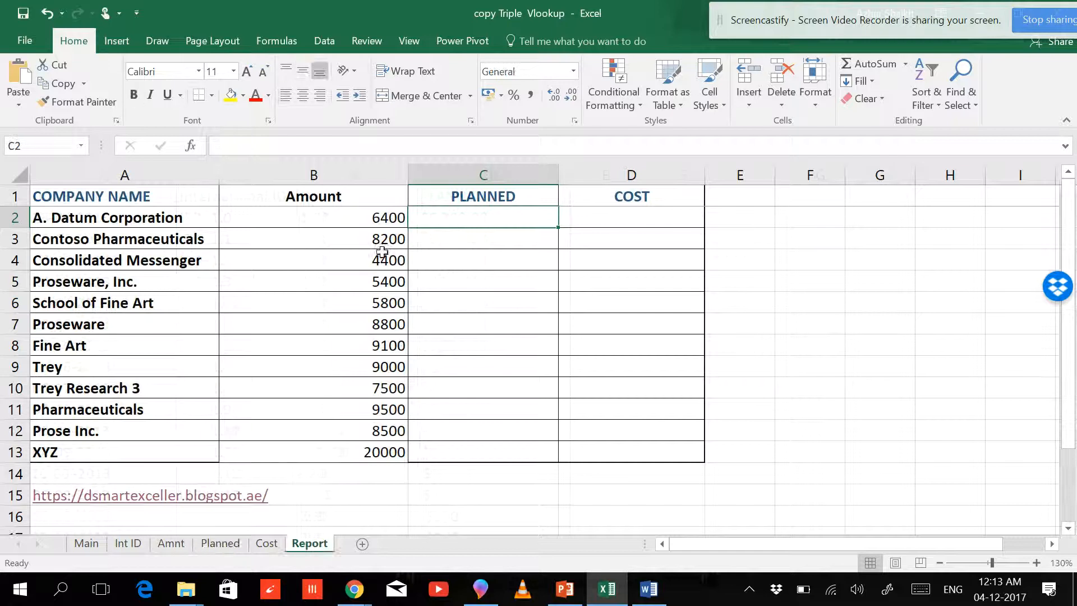
click(379, 216)
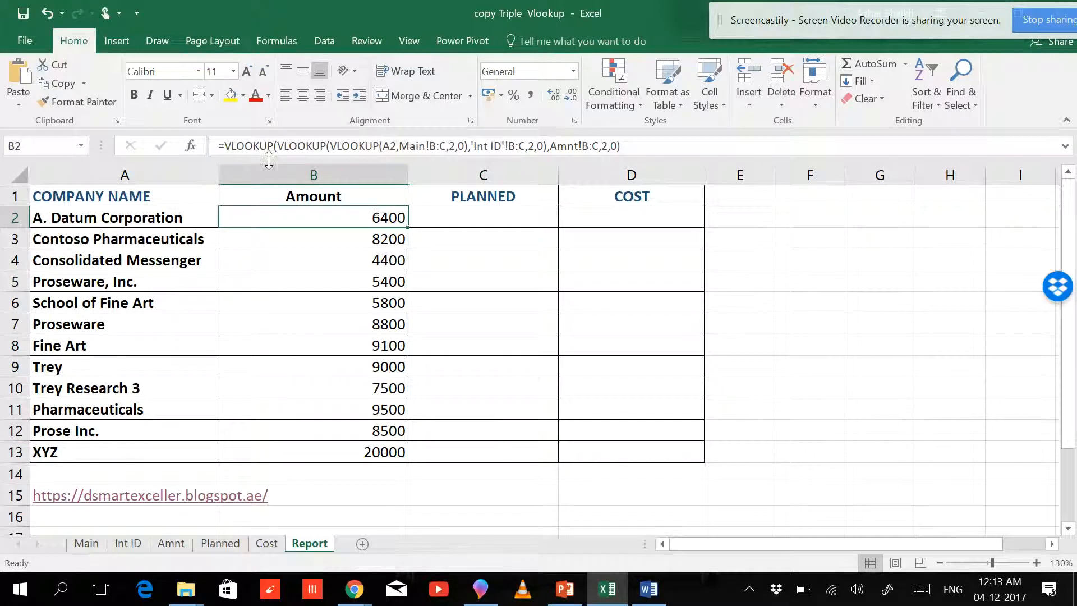
scroll(346, 313, up, 1)
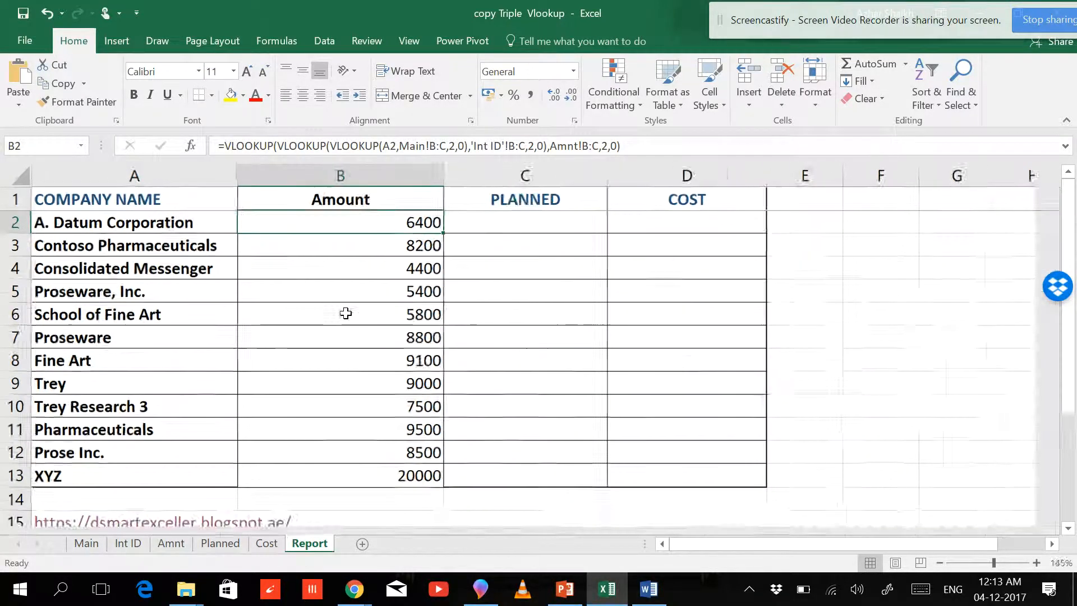
scroll(346, 313, up, 1)
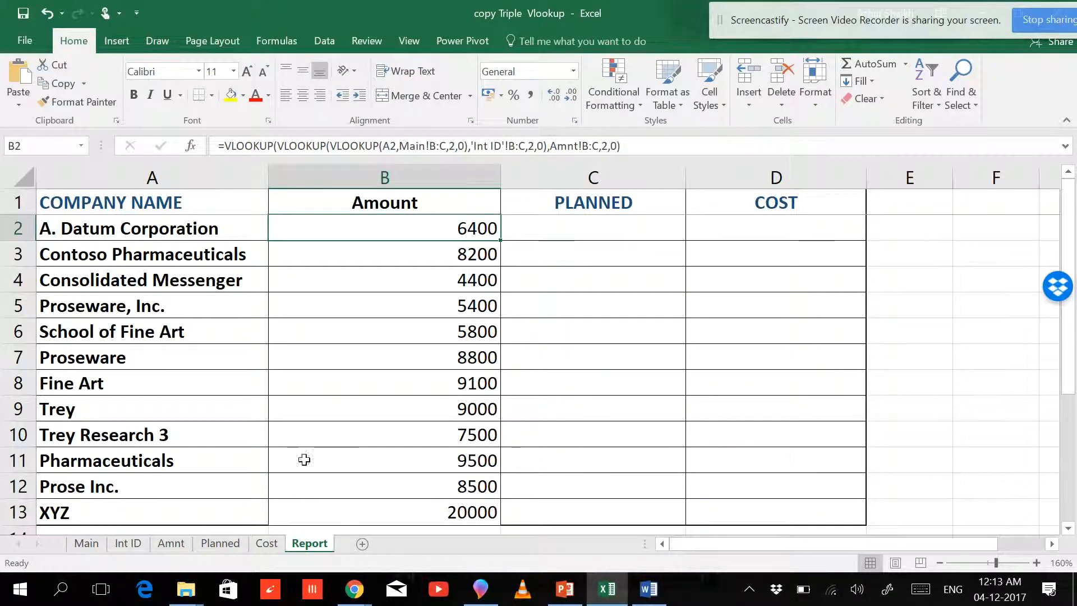
click(174, 544)
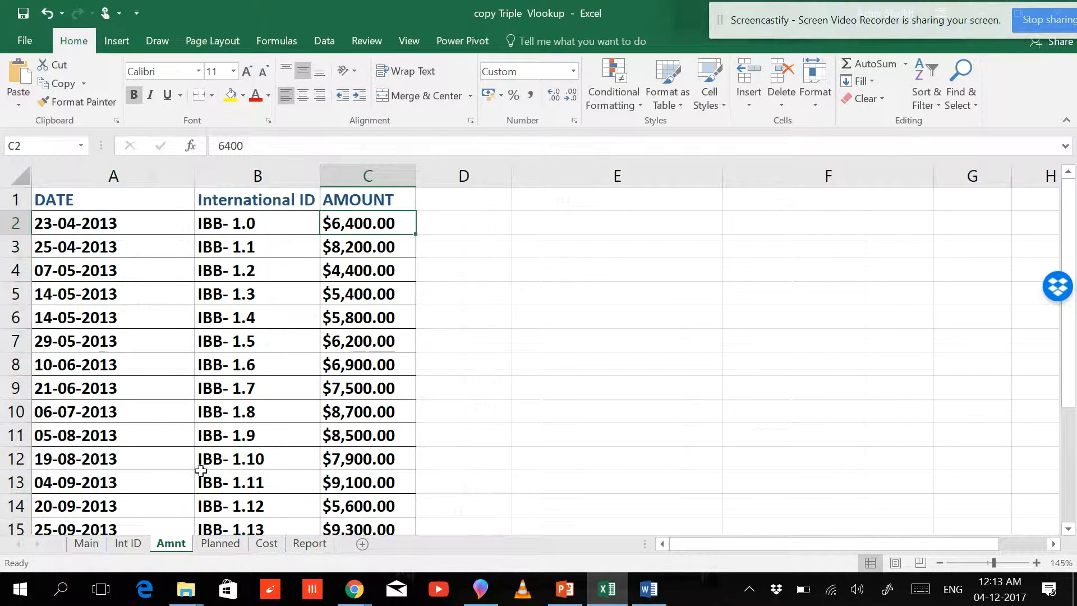
click(221, 544)
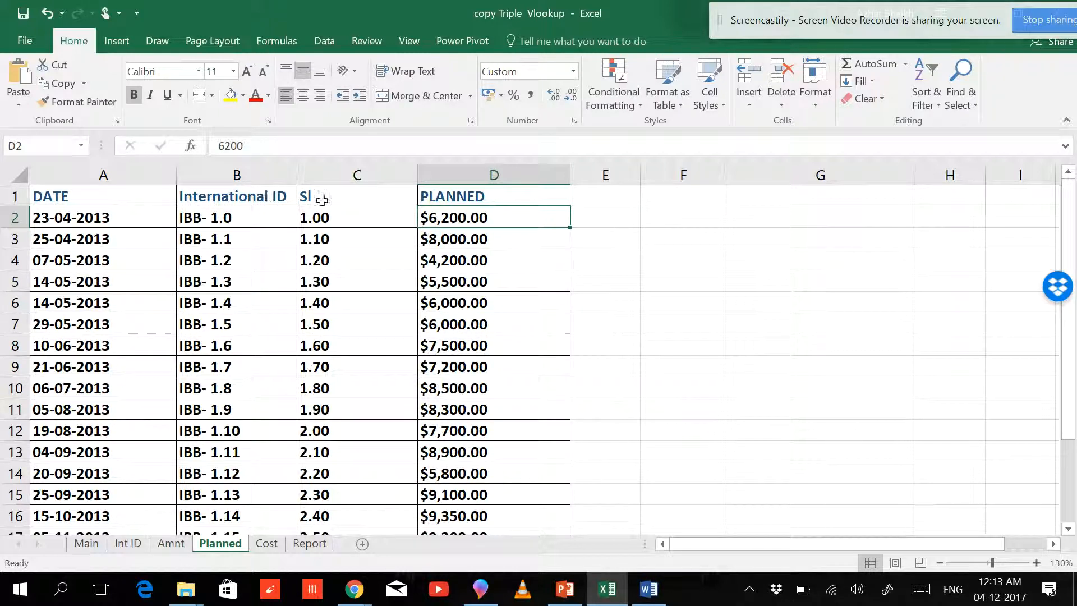
click(308, 544)
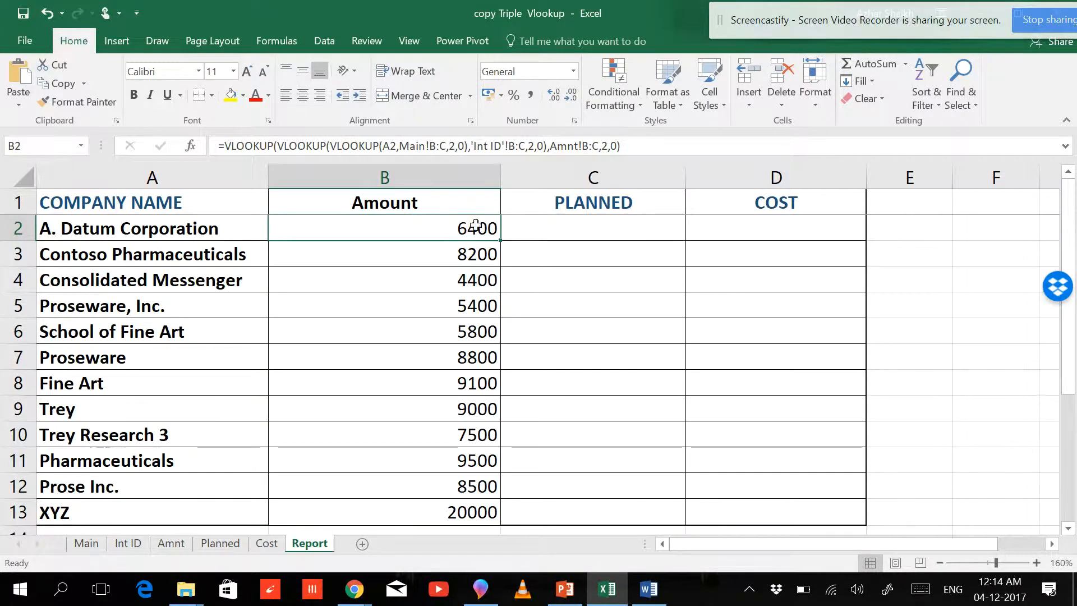
- Enter =VLOOKUP(A2,Main!B:C,2,0) in cell C2 of the Report sheet to look up the company's Comp ID
click(542, 229)
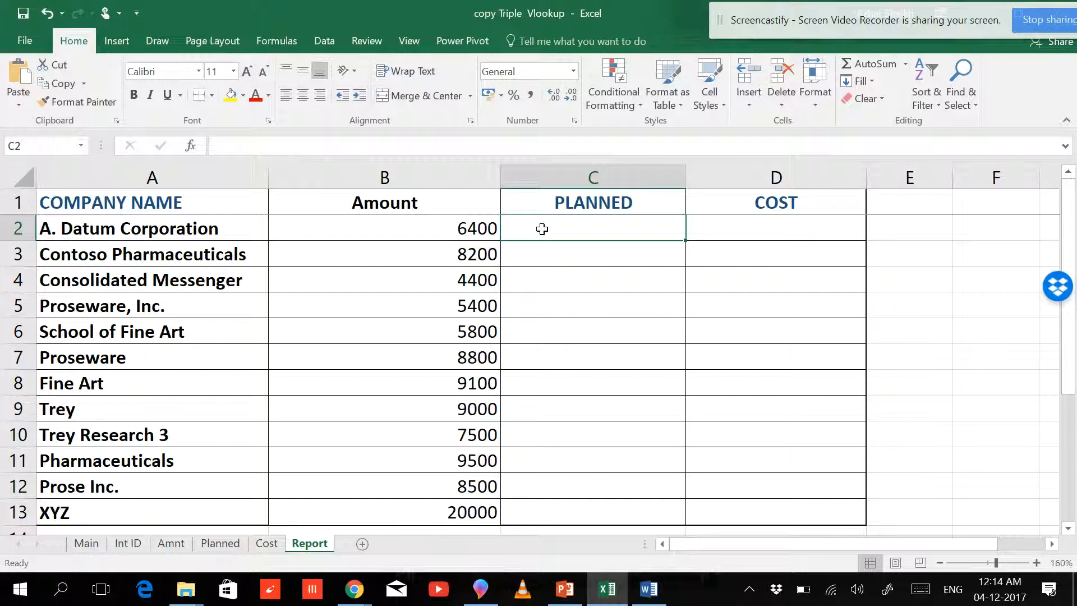
text(=)
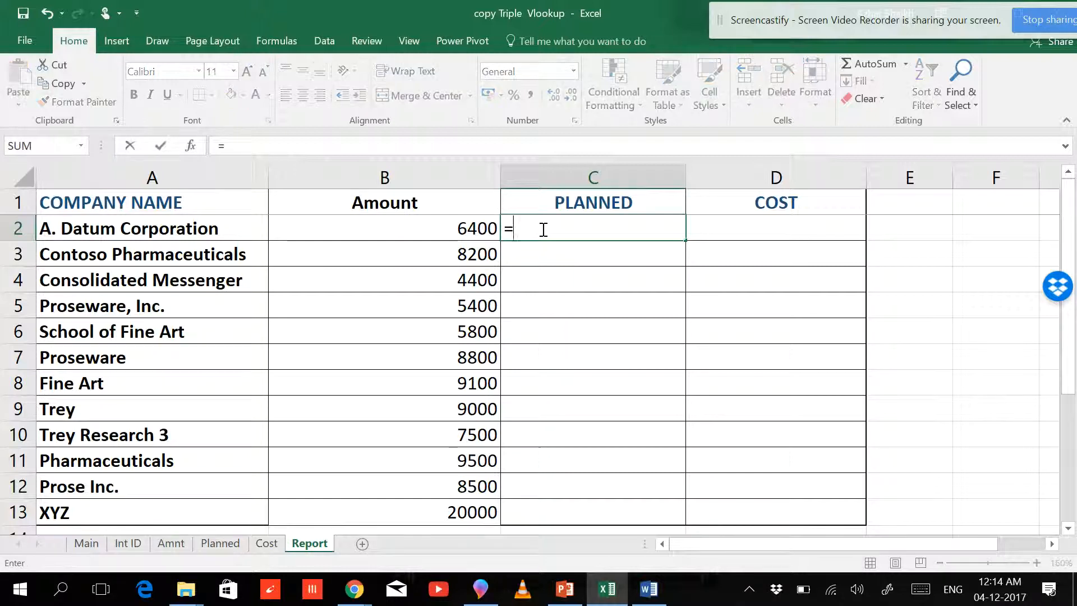
text(vlookup()
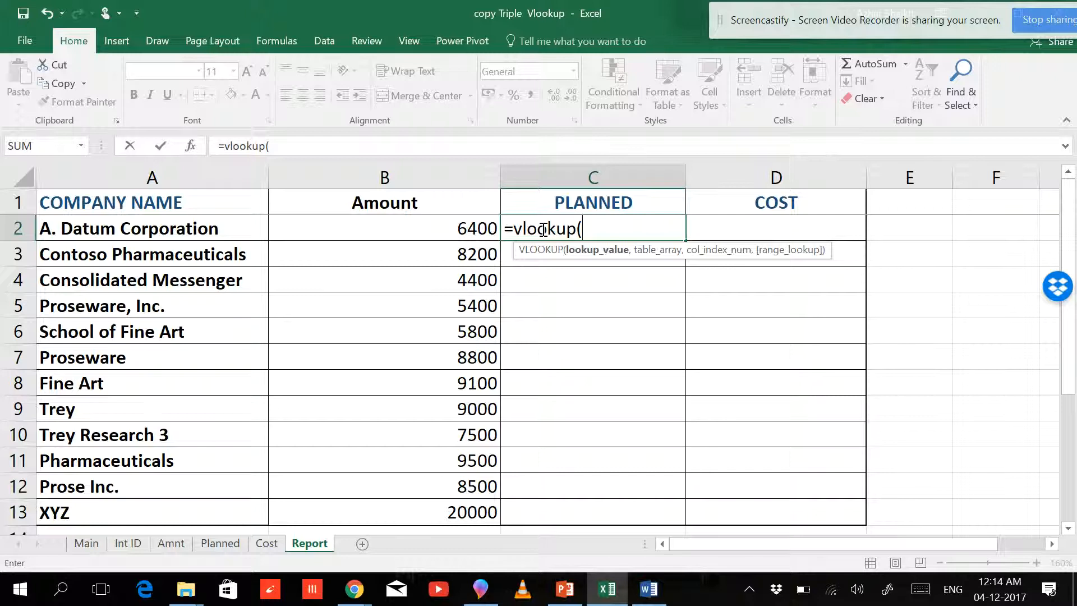
click(216, 228)
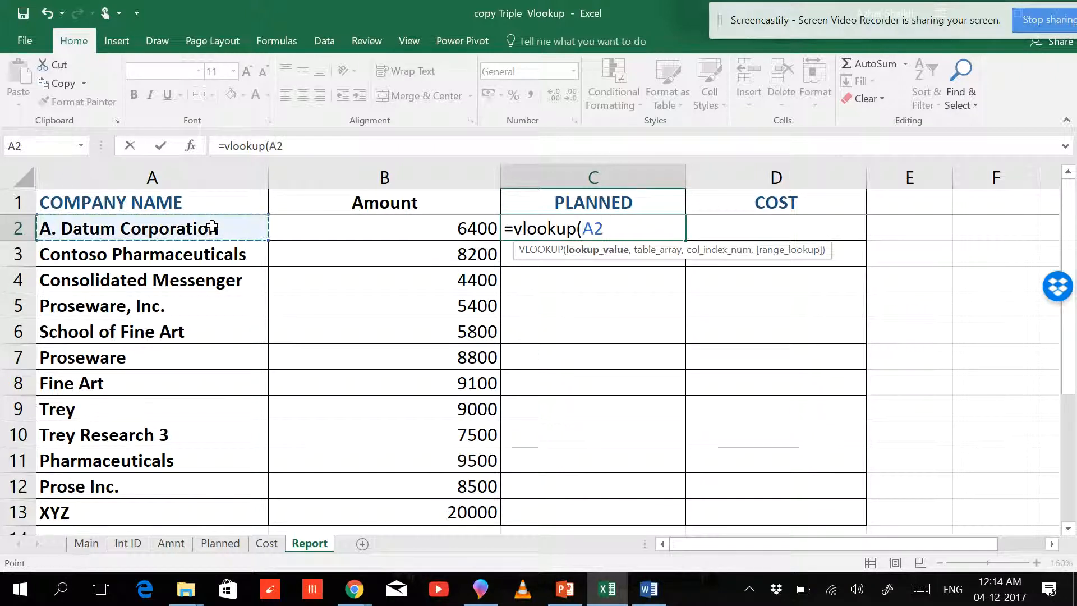
text(,)
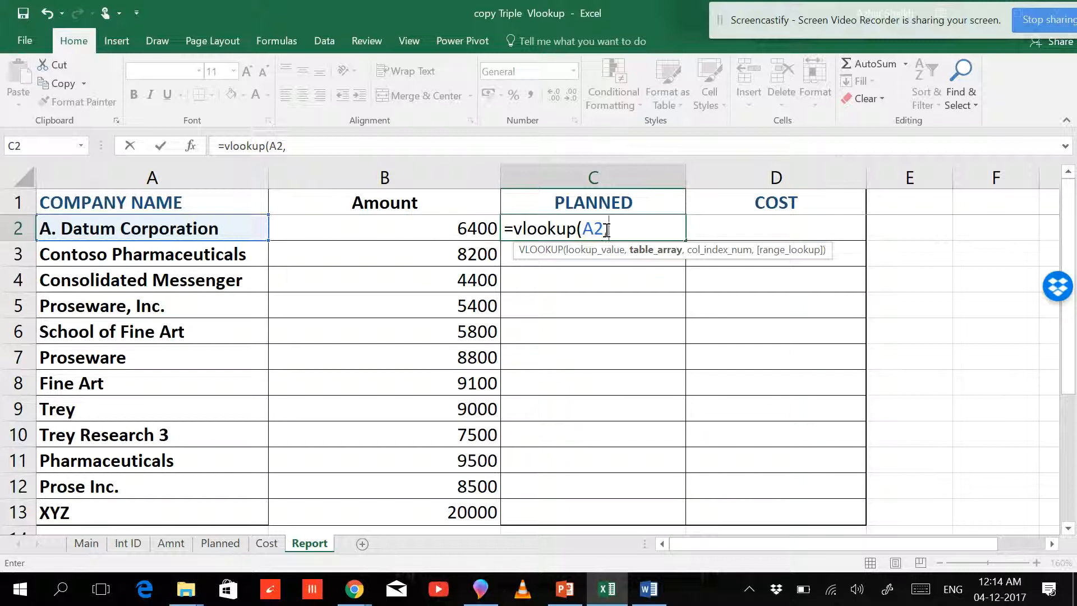
click(86, 544)
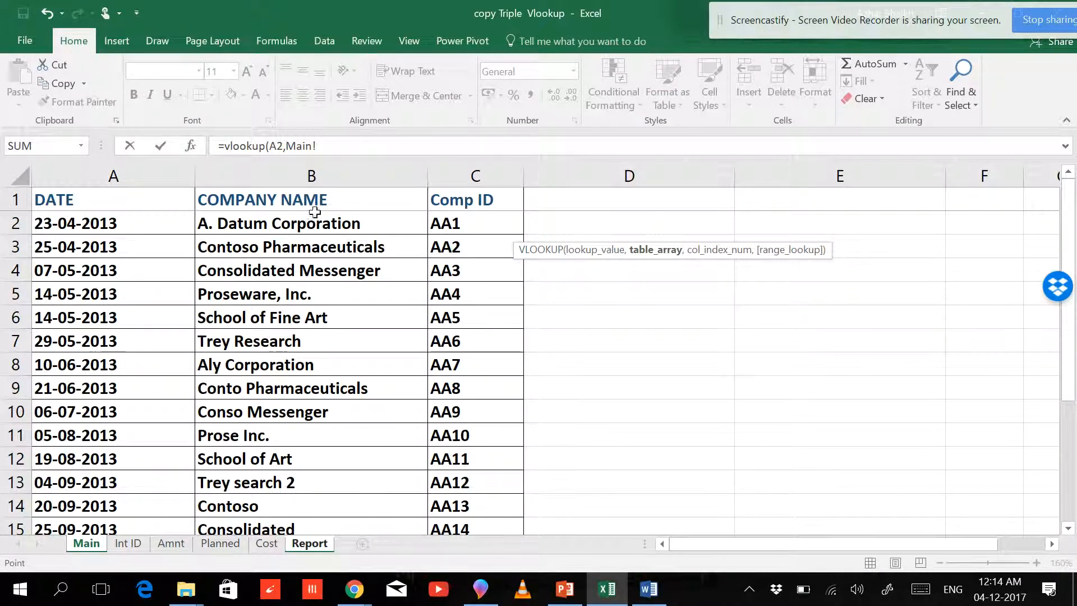
drag(346, 174, 450, 171)
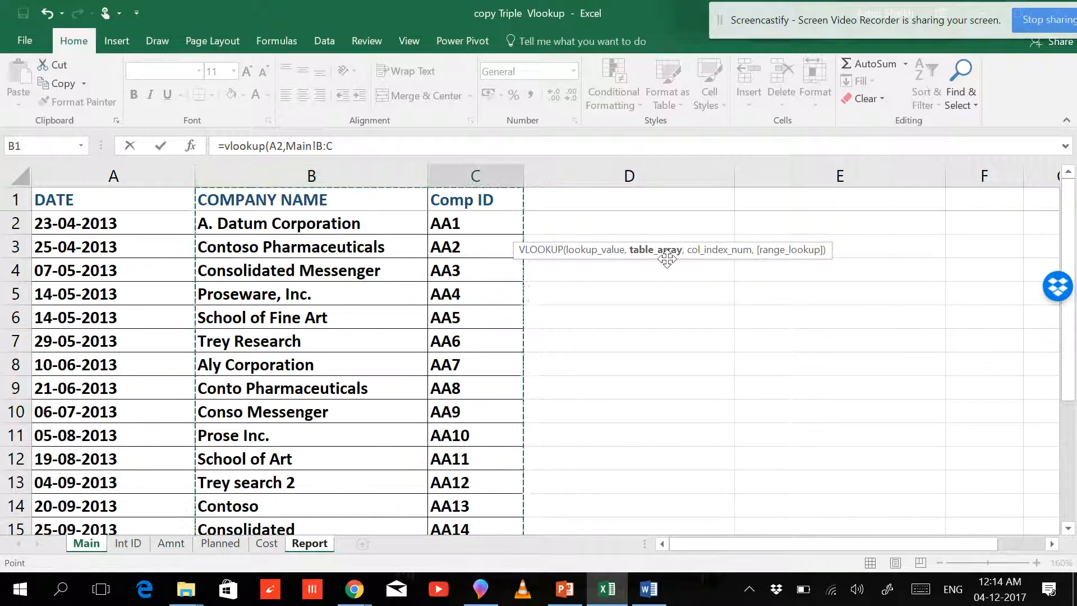
click(359, 146)
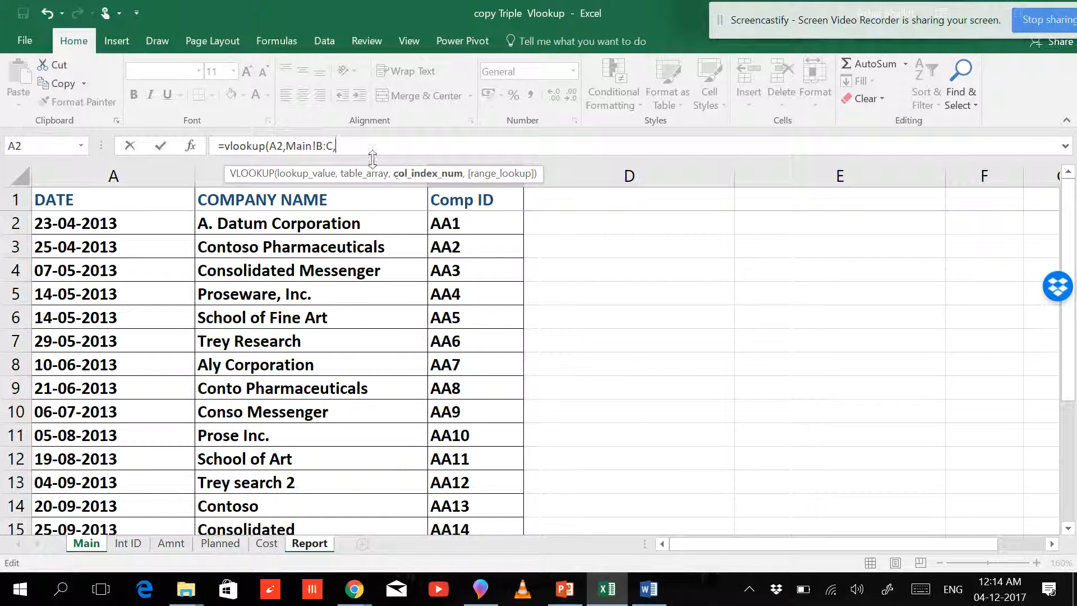
text(,)
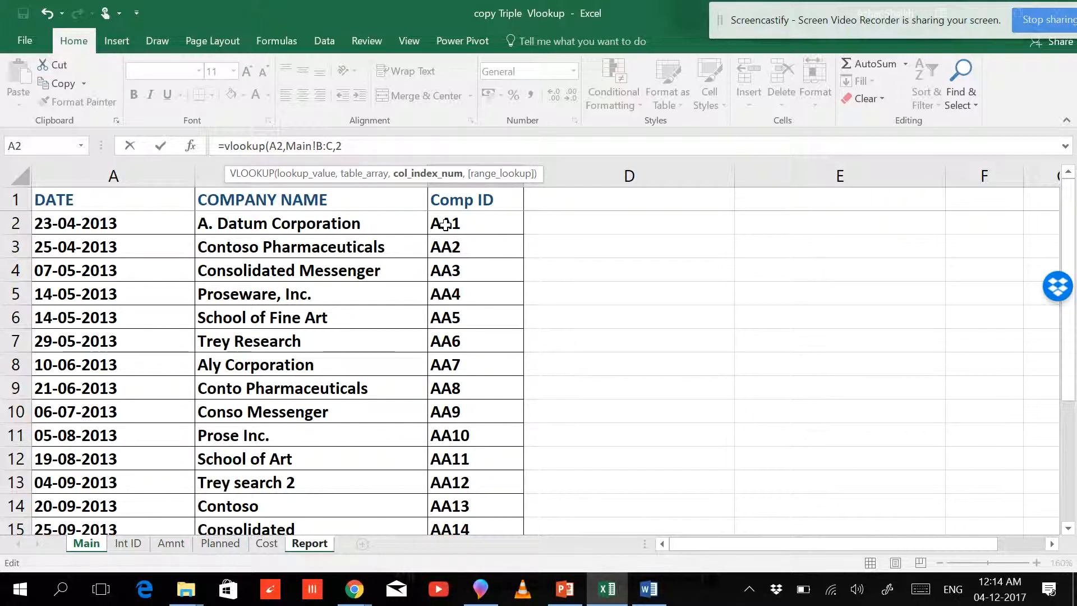
text(,)
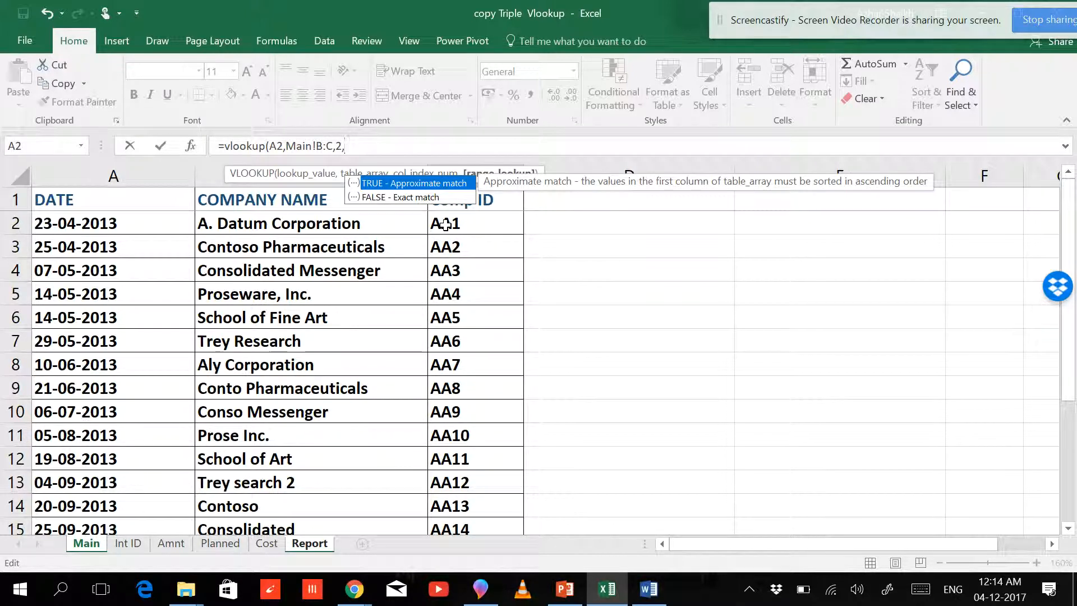
text(0)
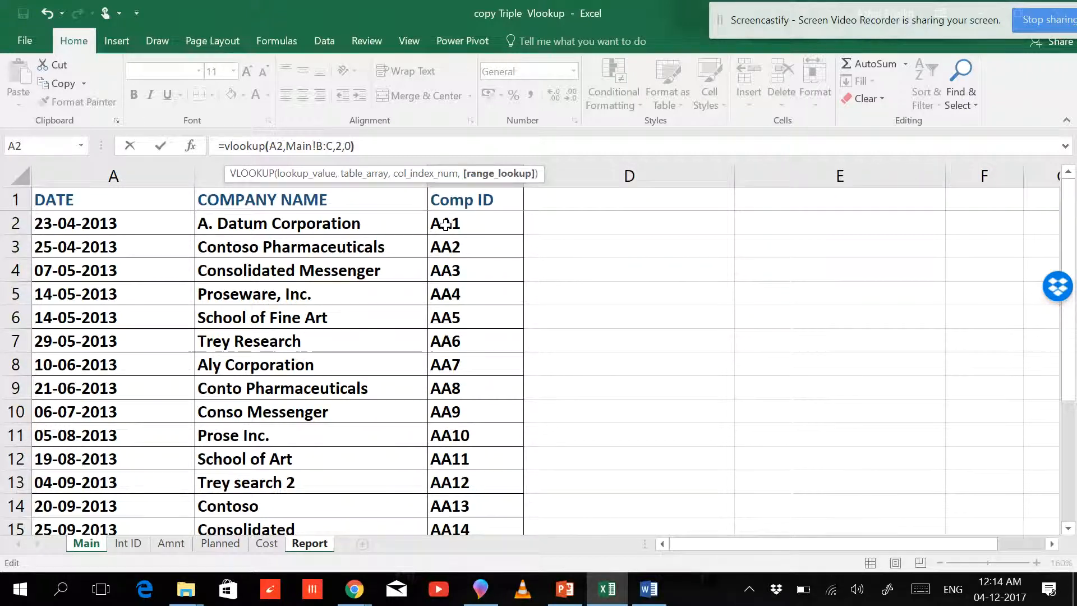
text())
key(Return)
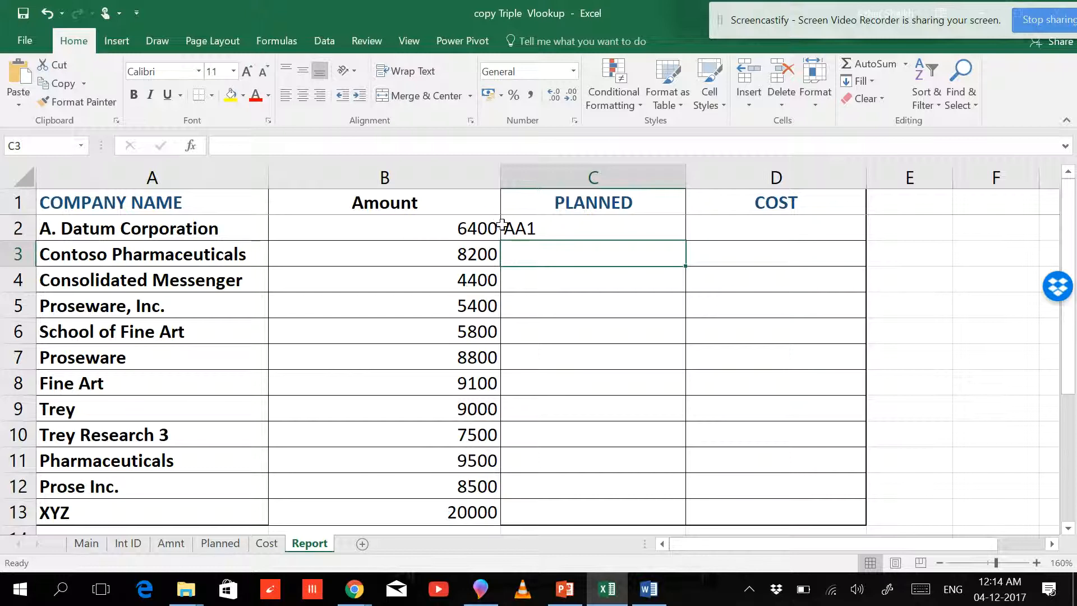
- Fill the C2 lookup formula down the PLANNED column to row 13
click(576, 231)
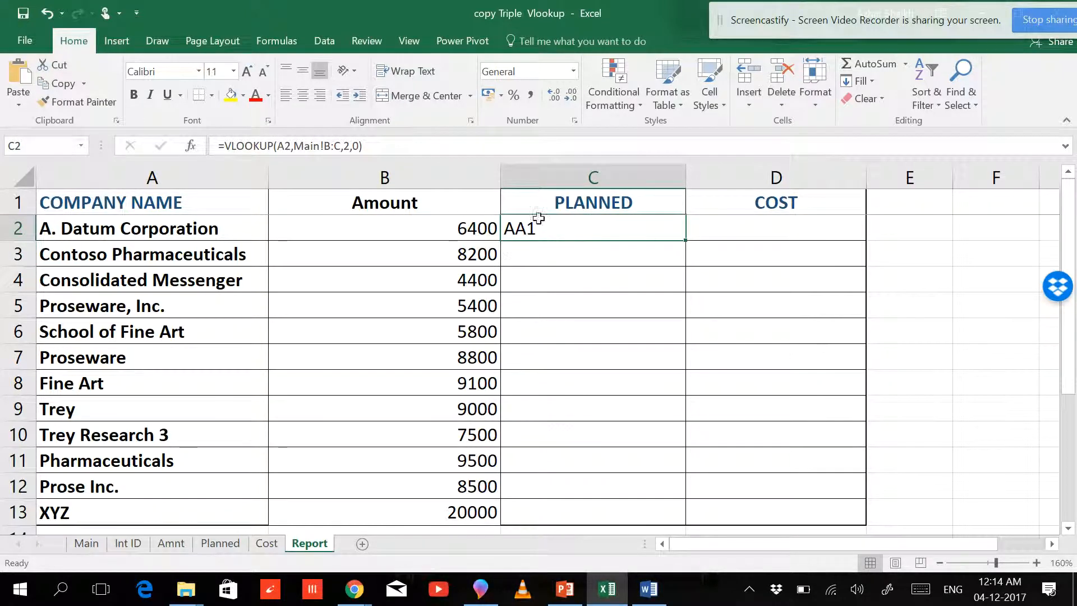
double_click(686, 242)
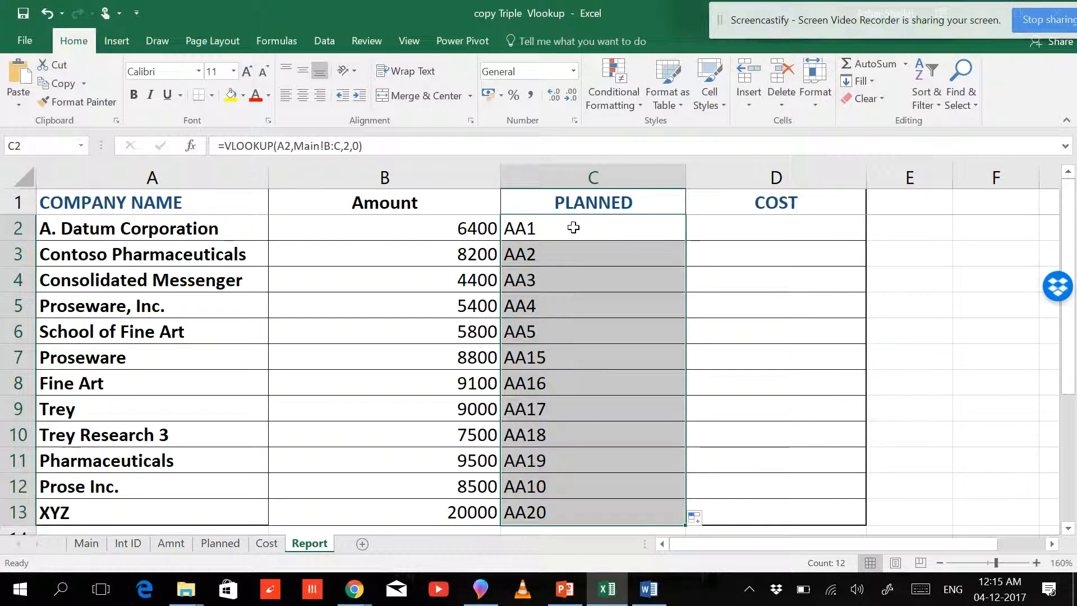
click(540, 229)
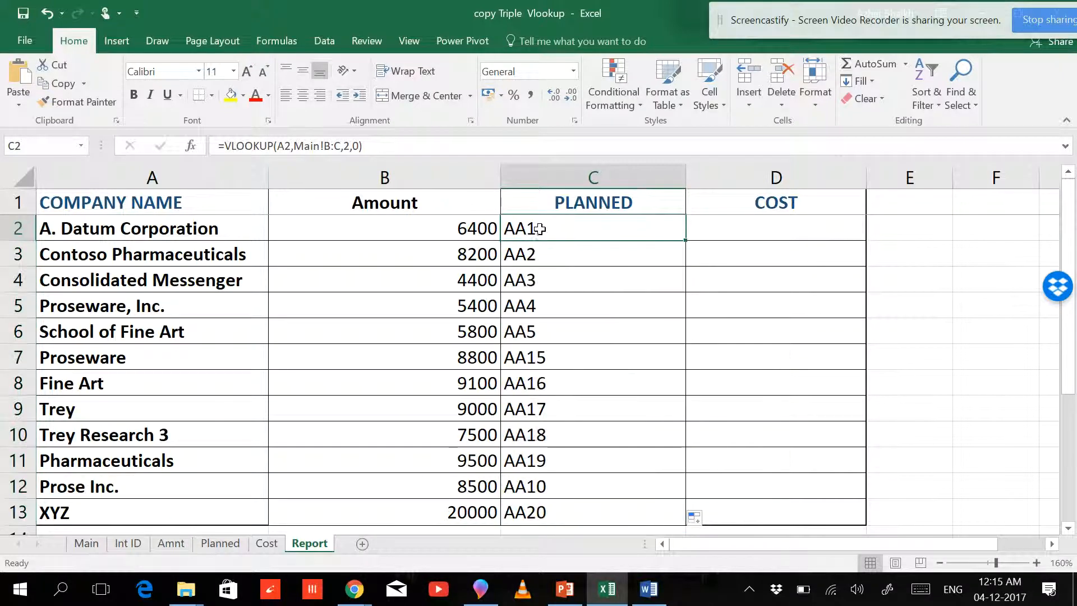
- Examine the Comp ID and International ID columns on the Int ID sheet, and return to the Report sheet
click(136, 543)
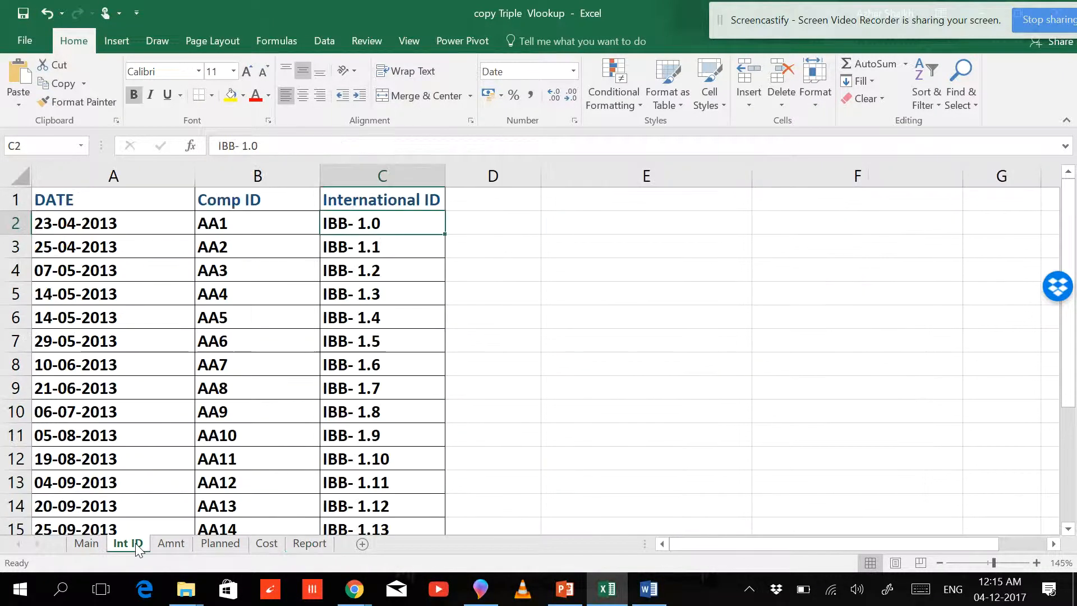
click(247, 223)
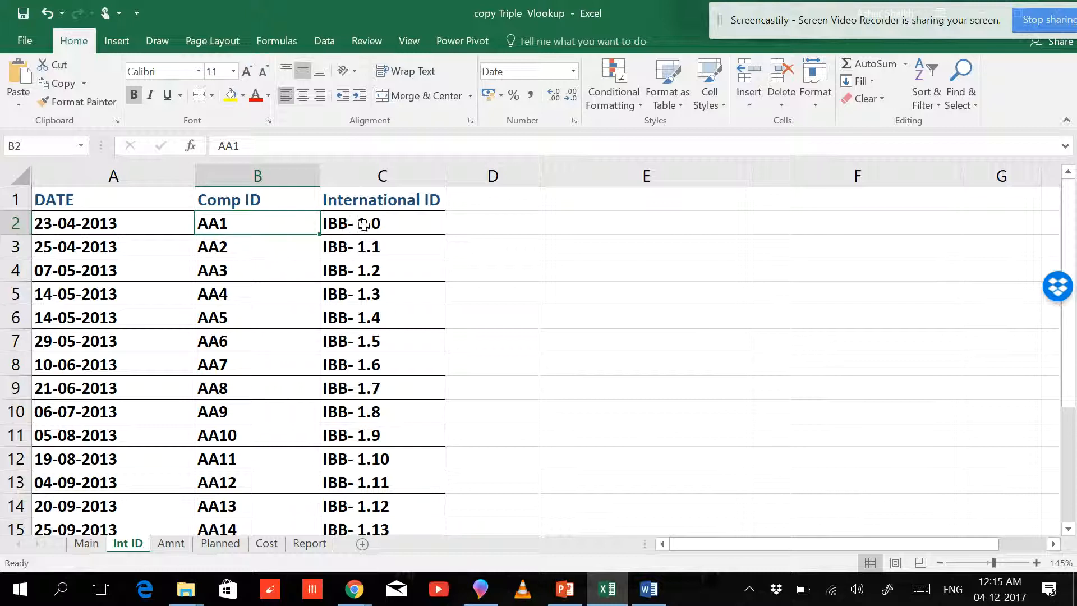
click(306, 543)
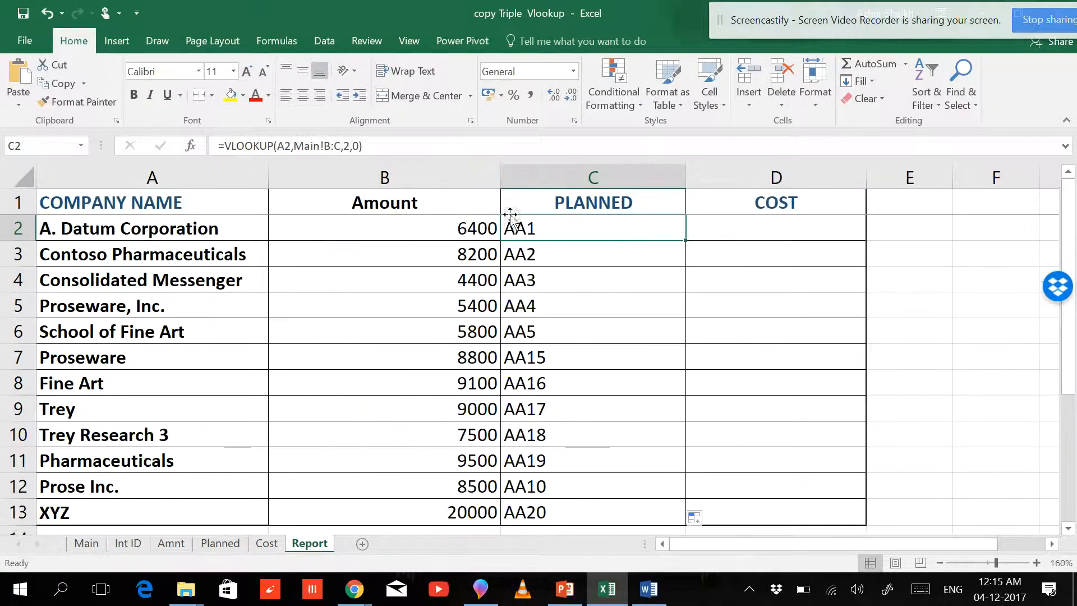
- Wrap the formula in C2 in an outer VLOOKUP, using the existing Comp ID lookup as its lookup value
click(226, 145)
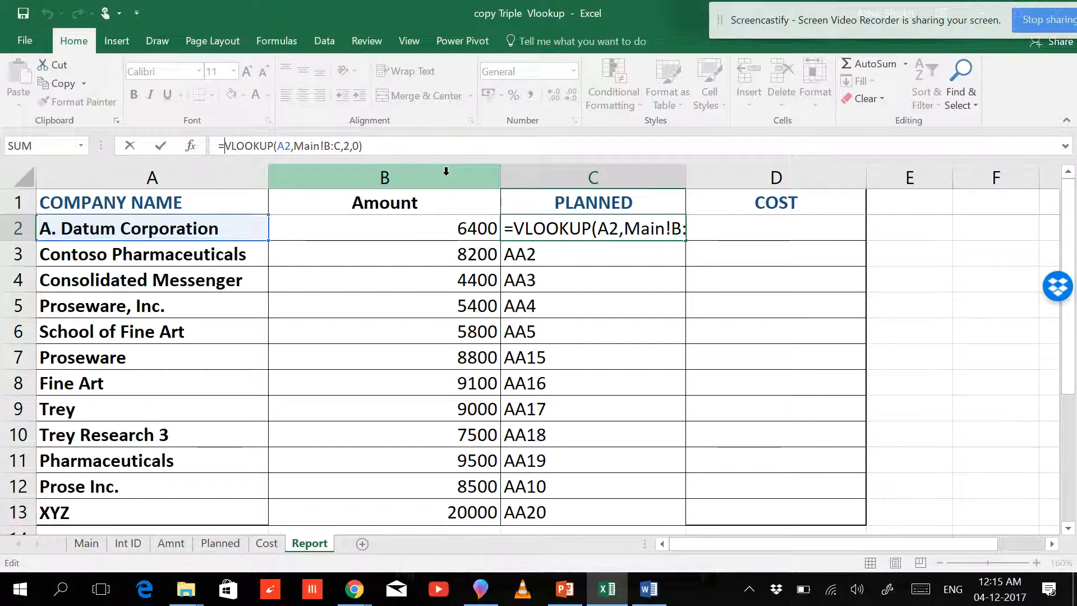
text(vlookup)
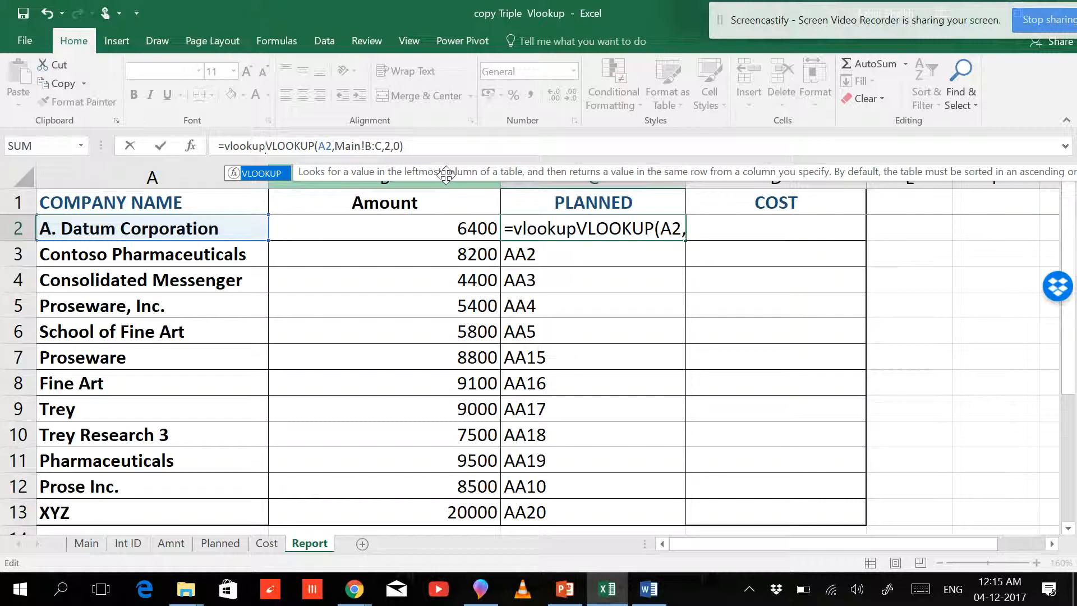
text(()
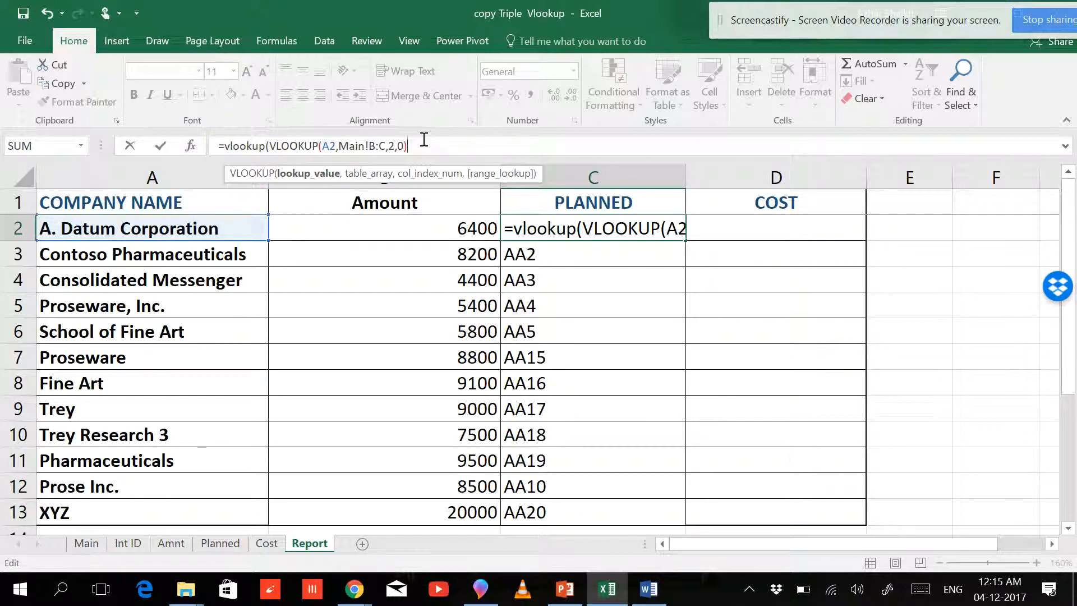
text(,)
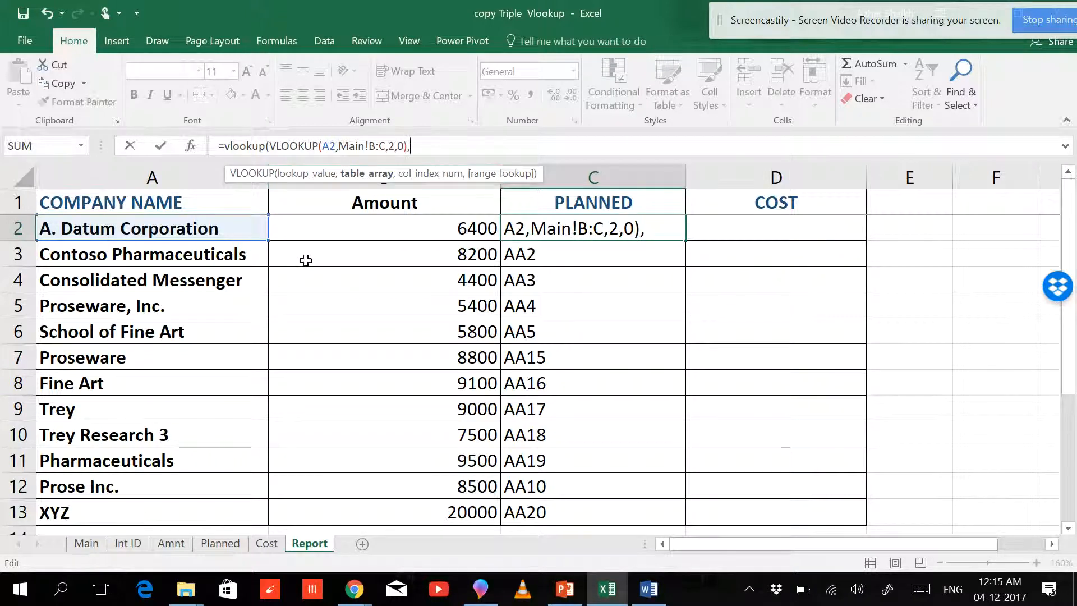
- Complete the outer VLOOKUP in C2 with table array 'Int ID'!B:C, column index 2 and range lookup 0
click(119, 544)
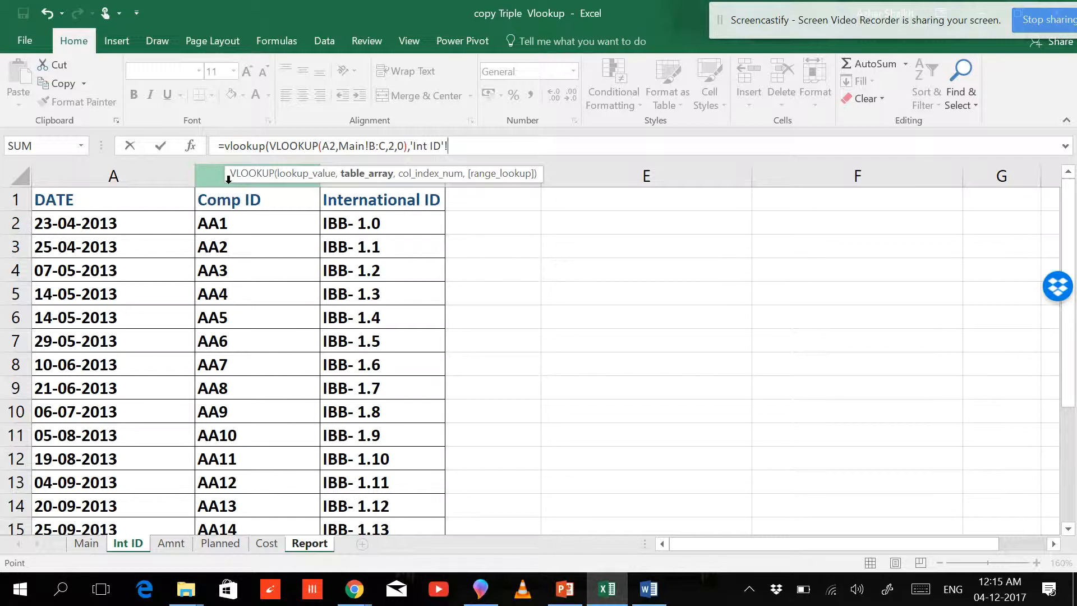
drag(232, 174, 478, 170)
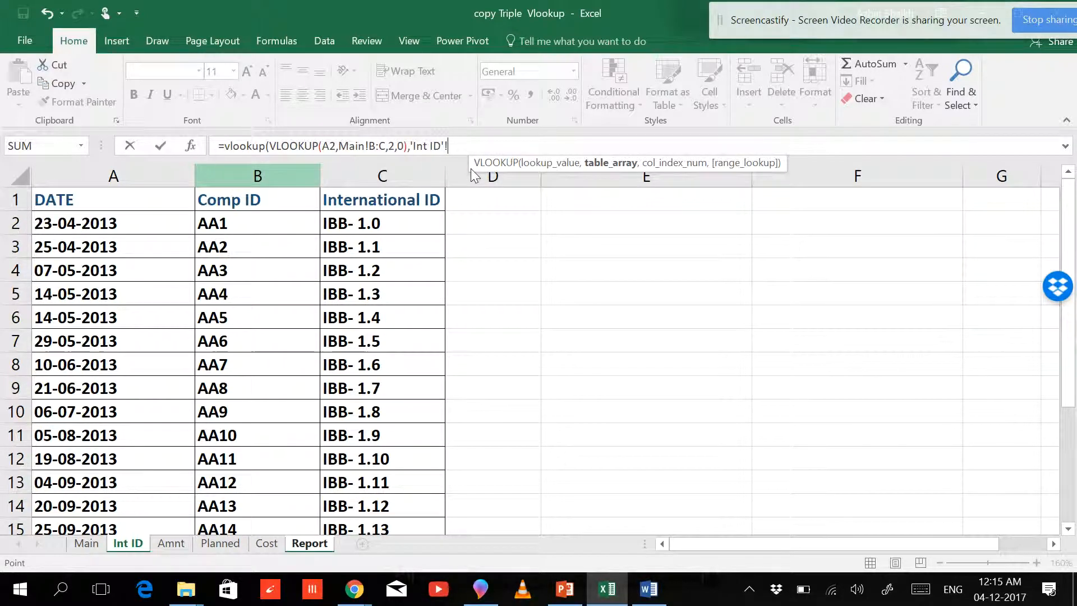
drag(286, 173, 364, 175)
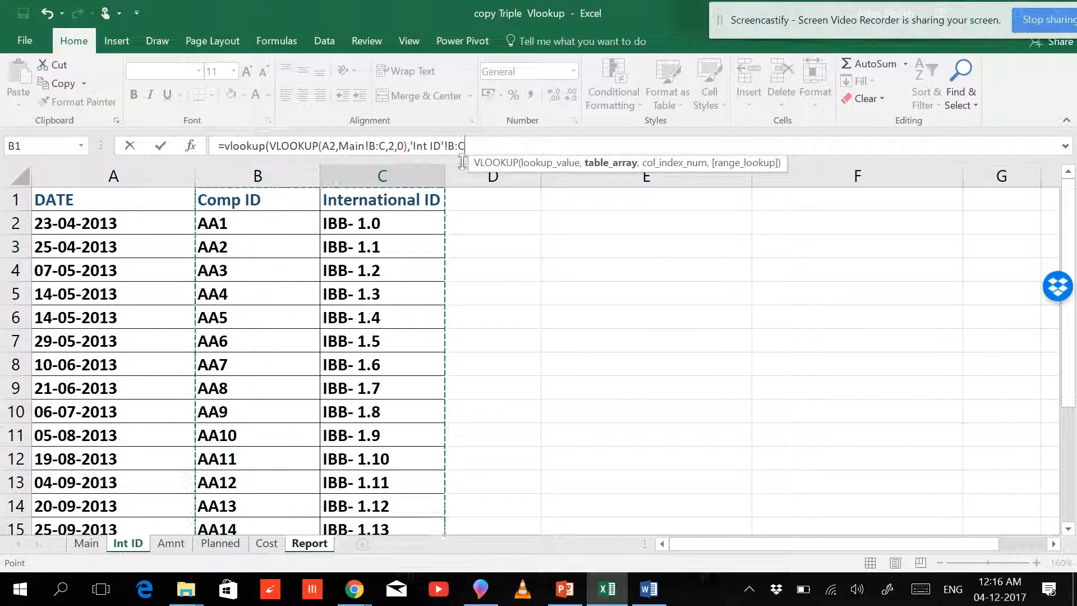
text(,)
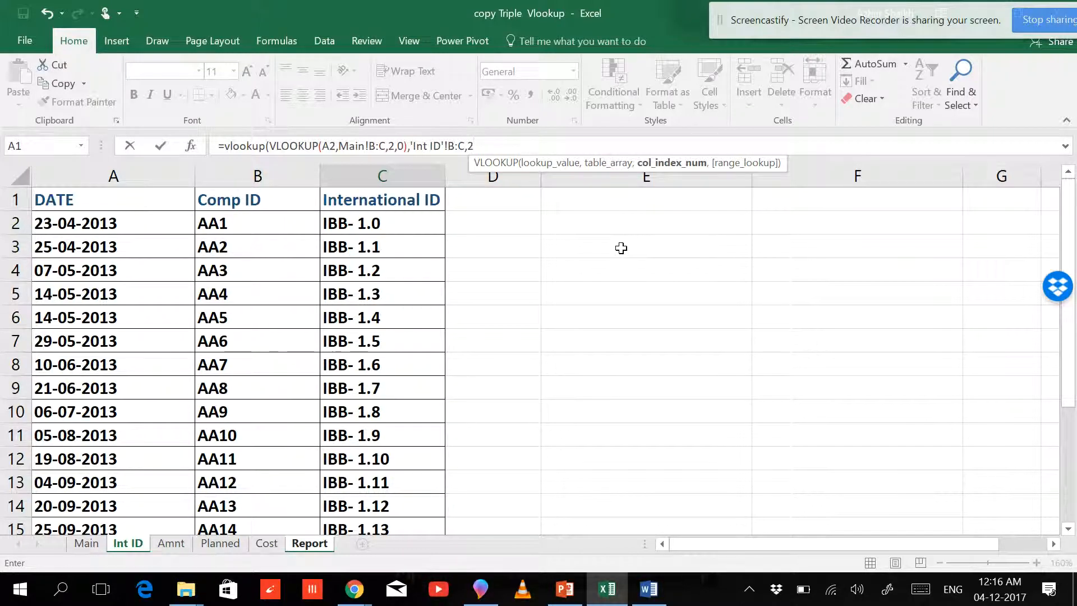
text(2,)
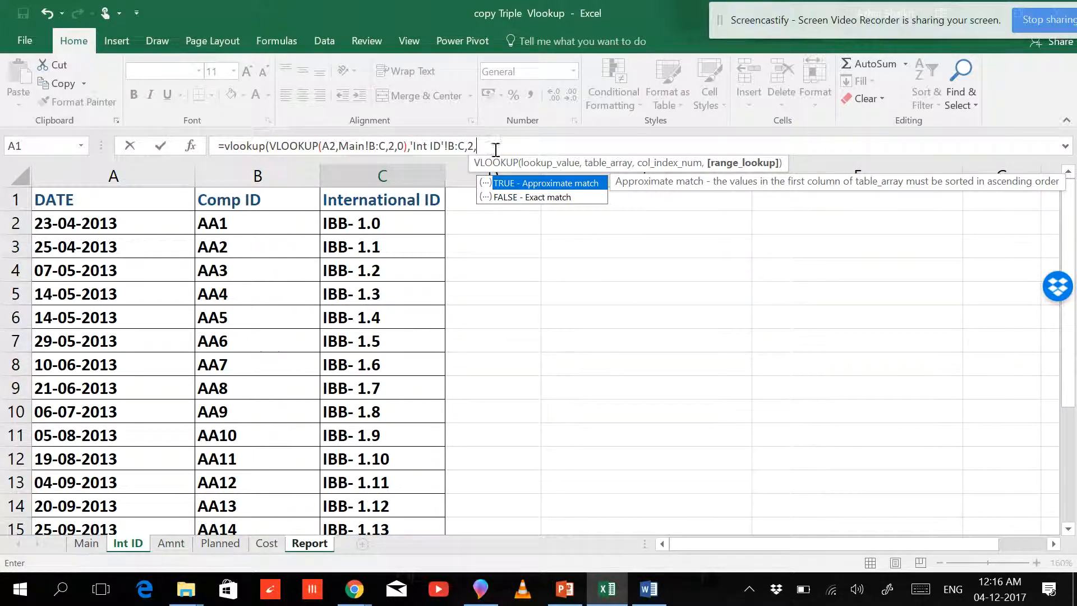
text(0))
key(Return)
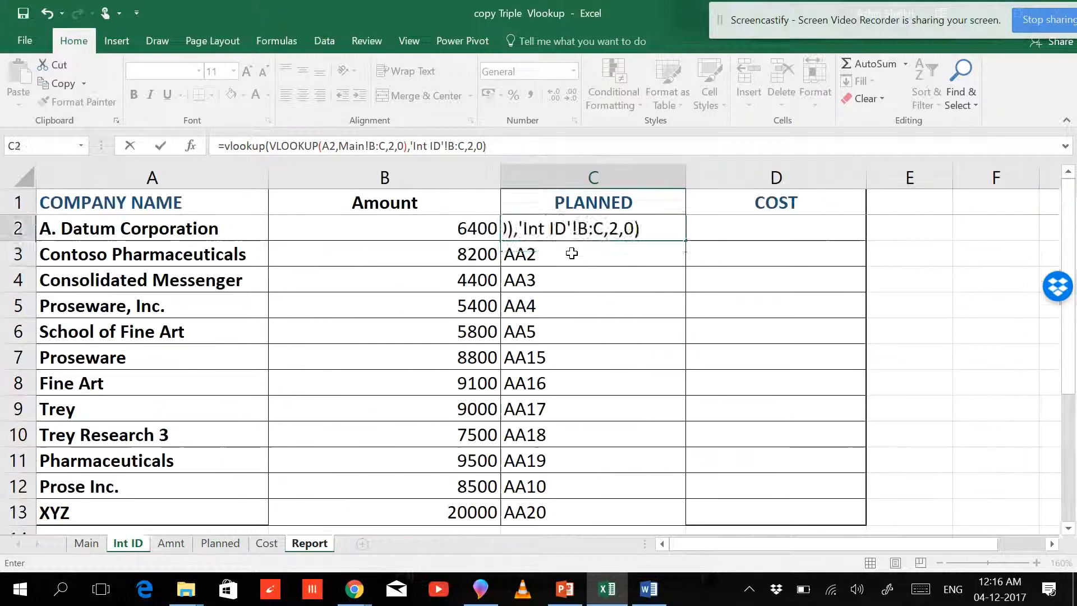
- Fill the nested International ID lookup from C2 down the PLANNED column to row 13
click(662, 222)
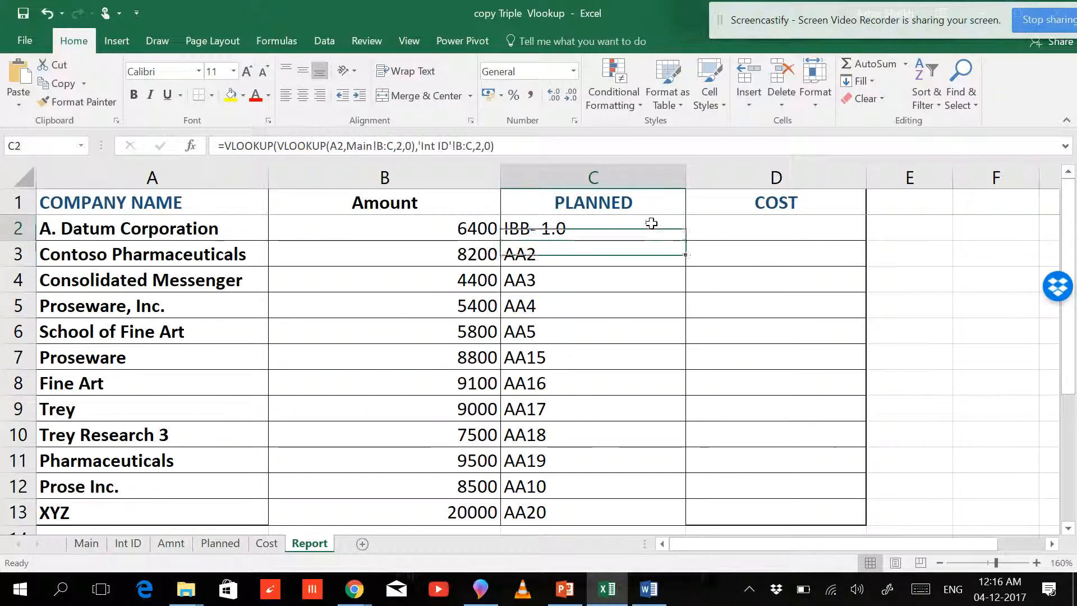
double_click(685, 241)
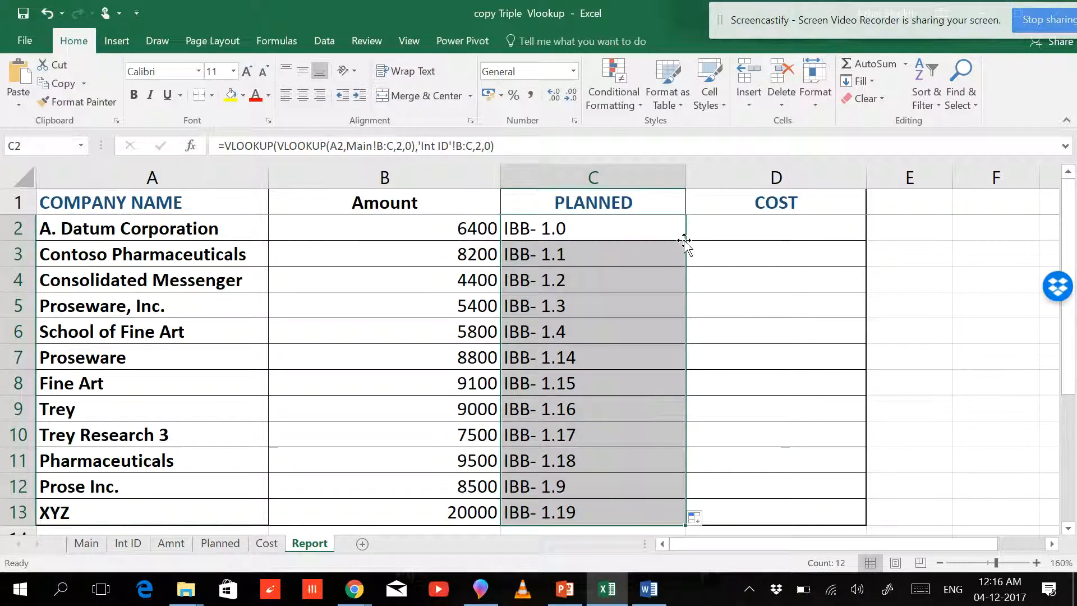
click(645, 234)
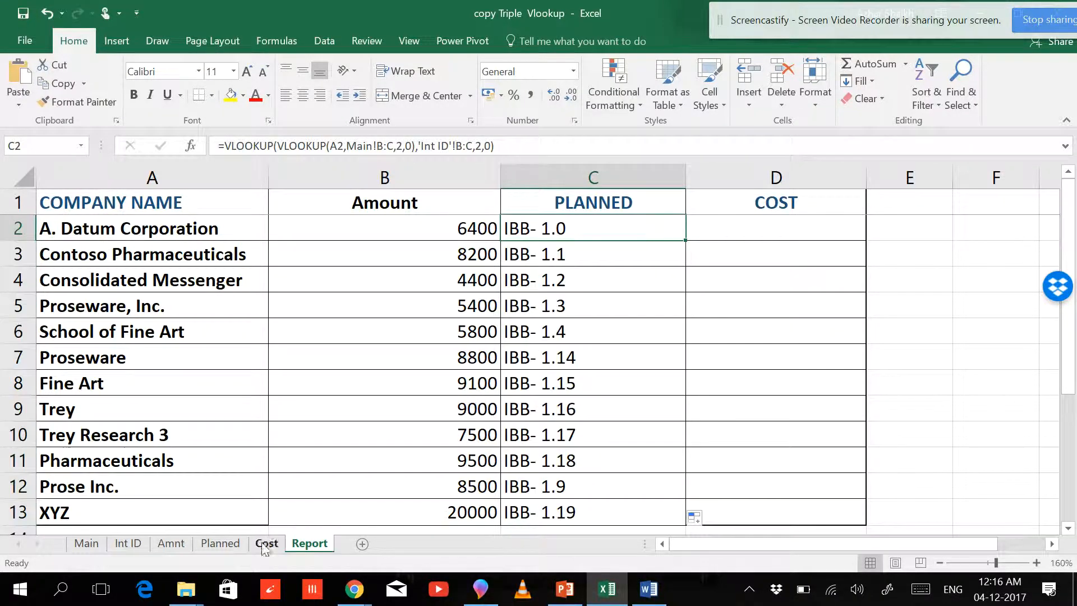
- Check the Planned sheet's columns, and wrap the Report sheet's C2 formula in a third VLOOKUP with the International ID lookup as lookup value
click(221, 545)
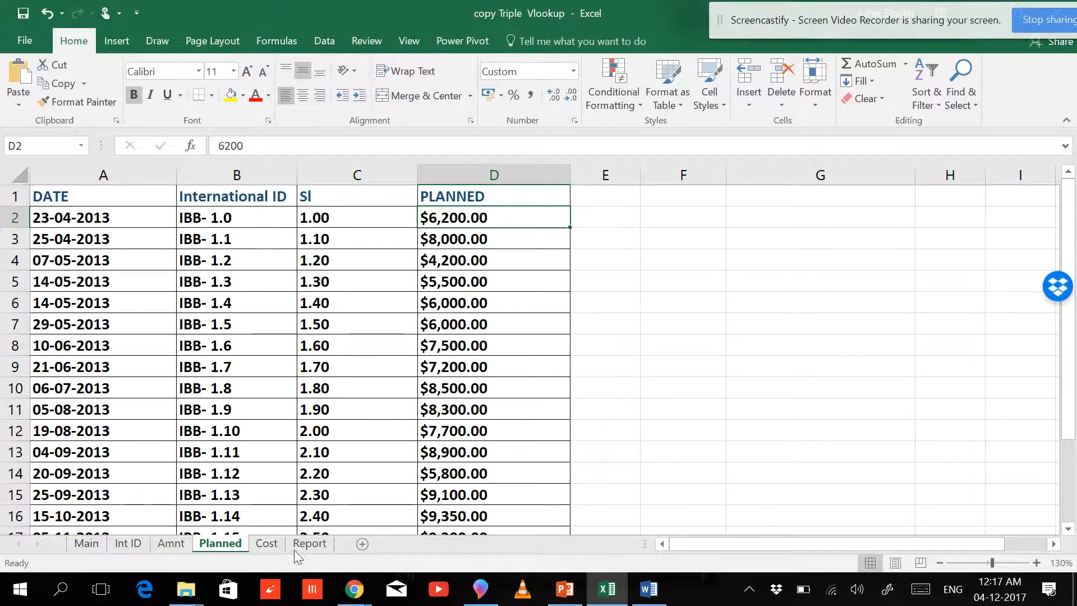
click(310, 543)
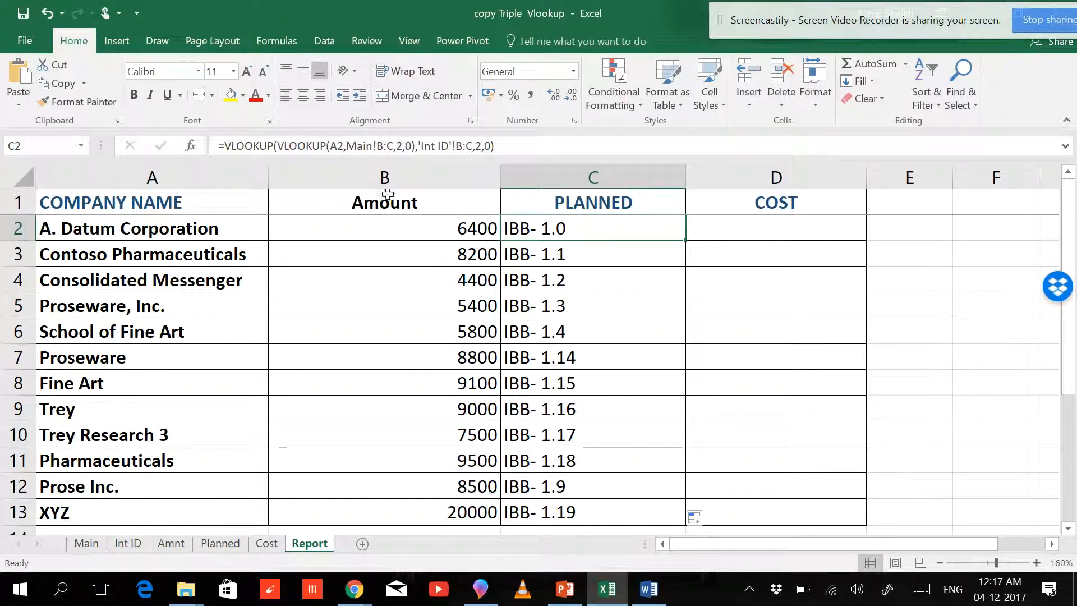
click(224, 148)
text(vlooku)
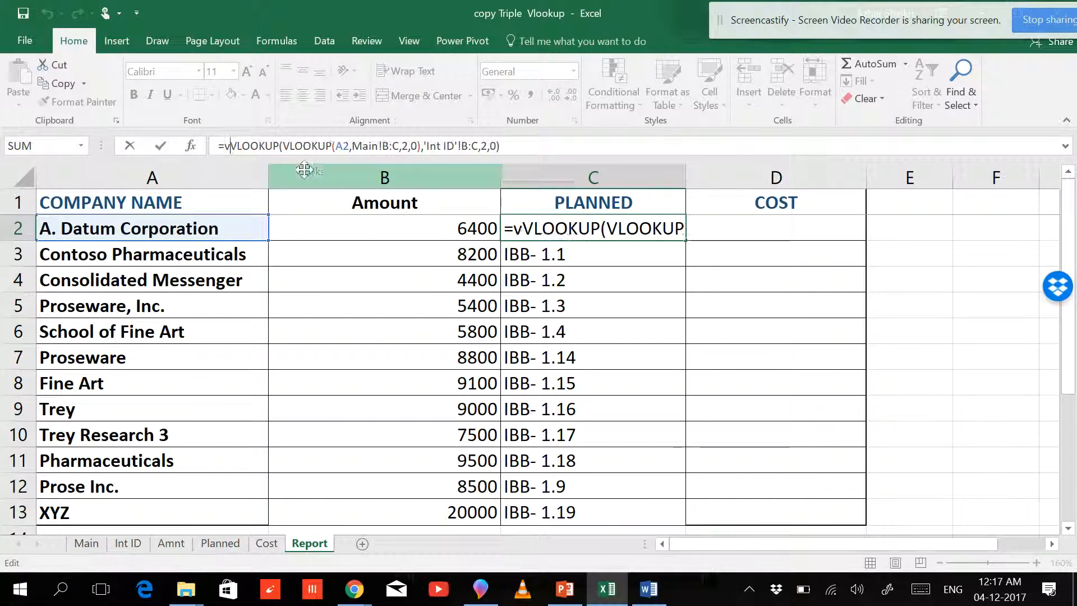
text(p)
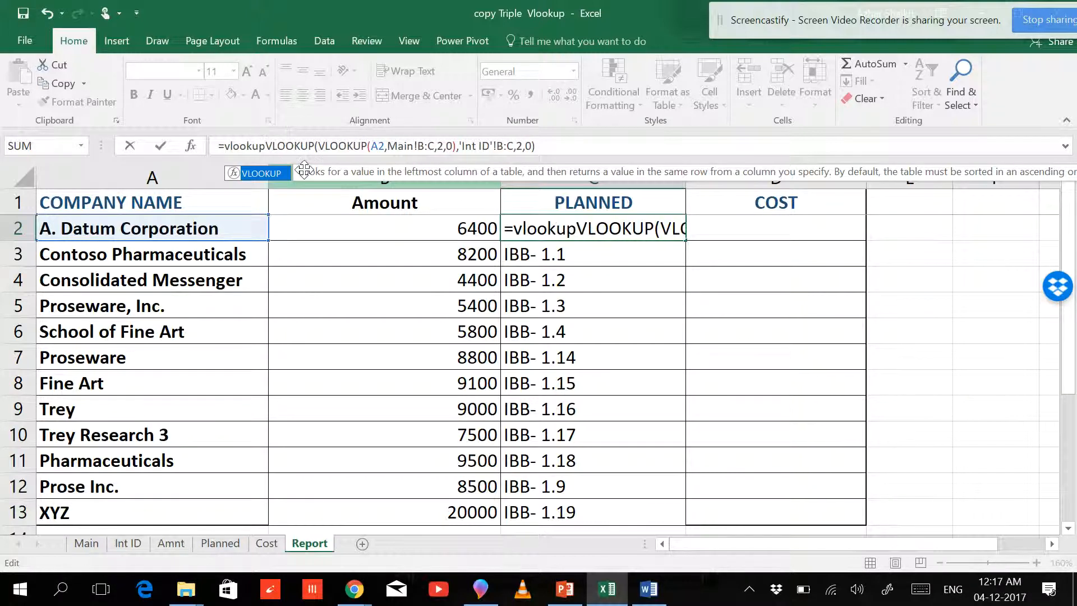
text(()
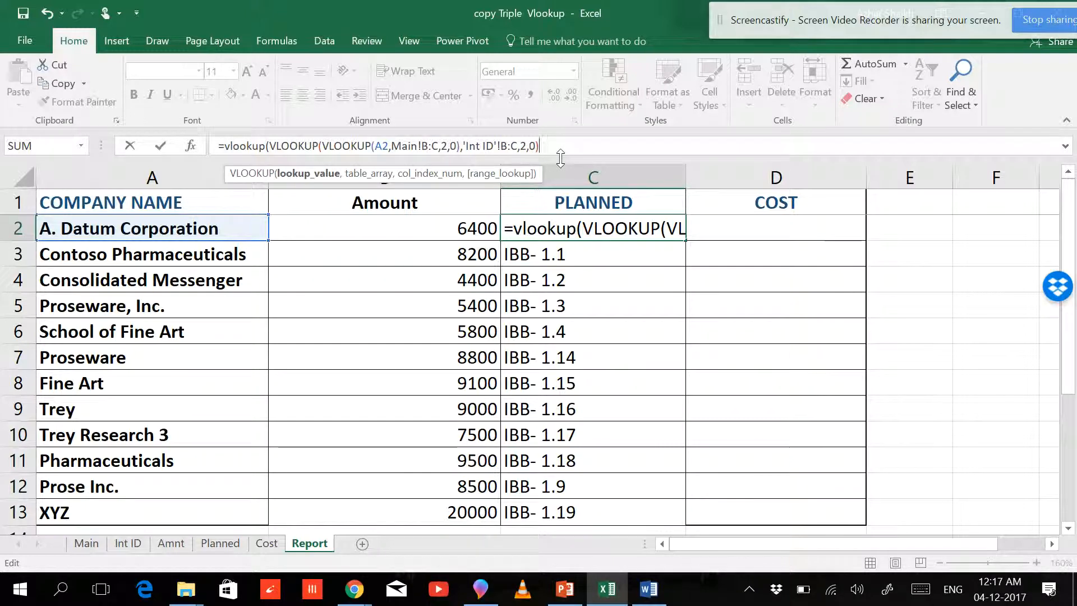
text(,)
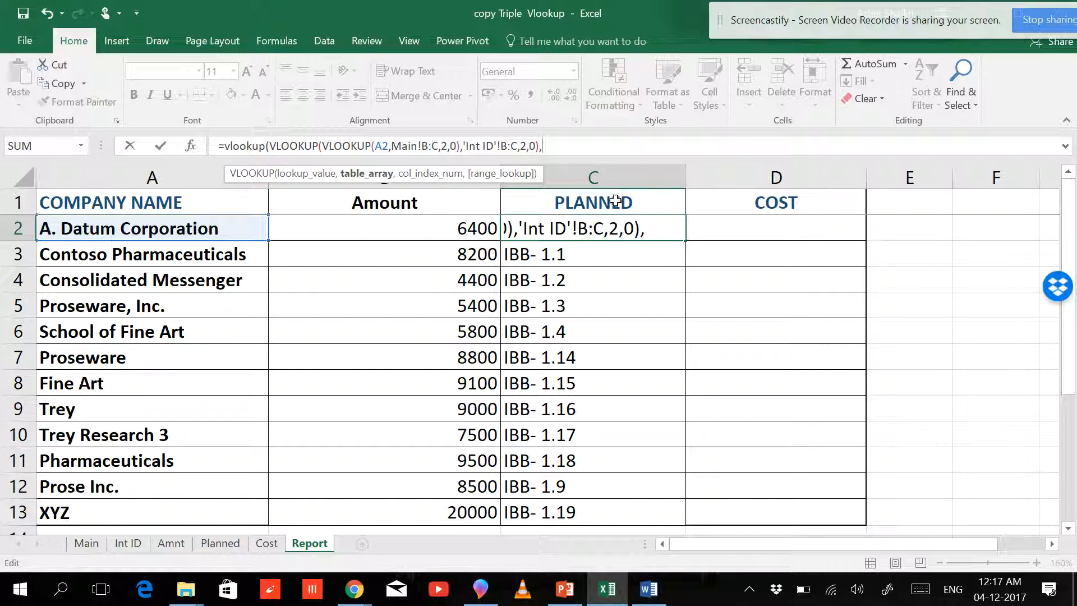
- Complete the third VLOOKUP in C2 with table array Planned!B:D, column index 2 and range lookup 0
click(226, 542)
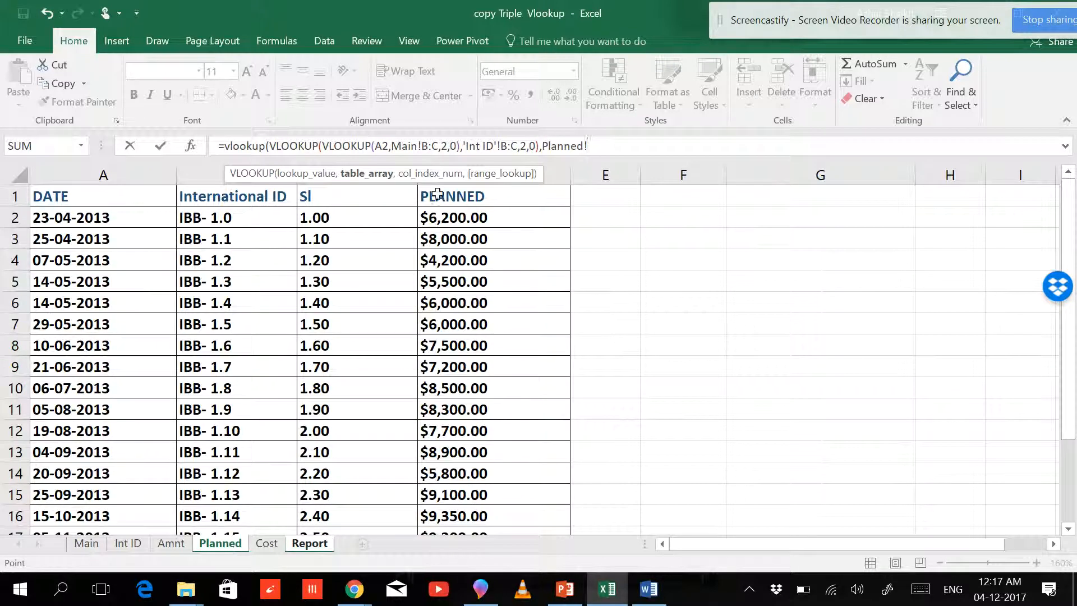
drag(236, 181, 579, 168)
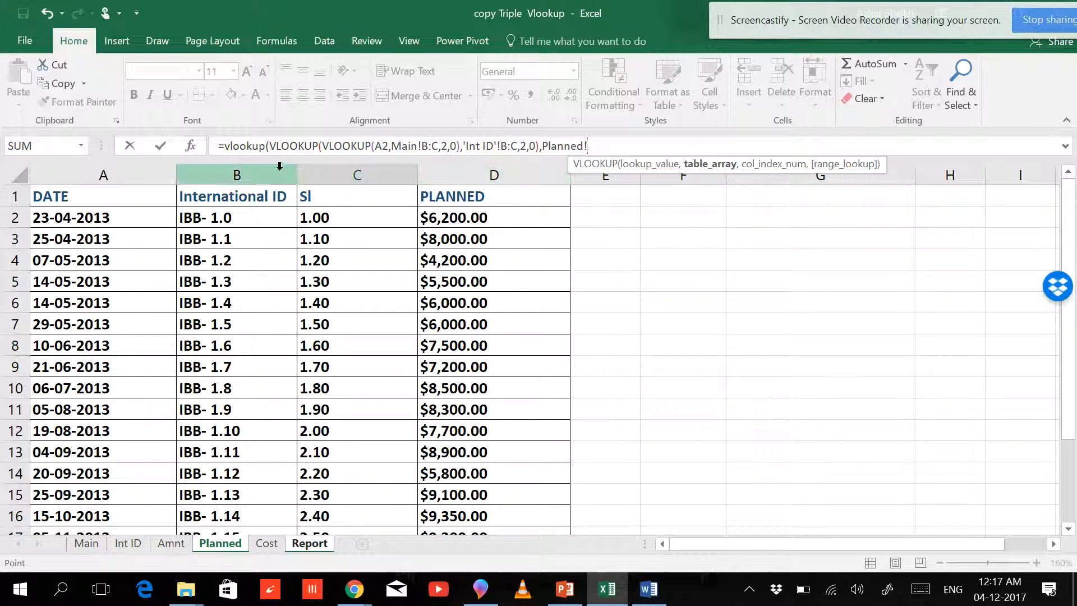
drag(263, 165, 485, 171)
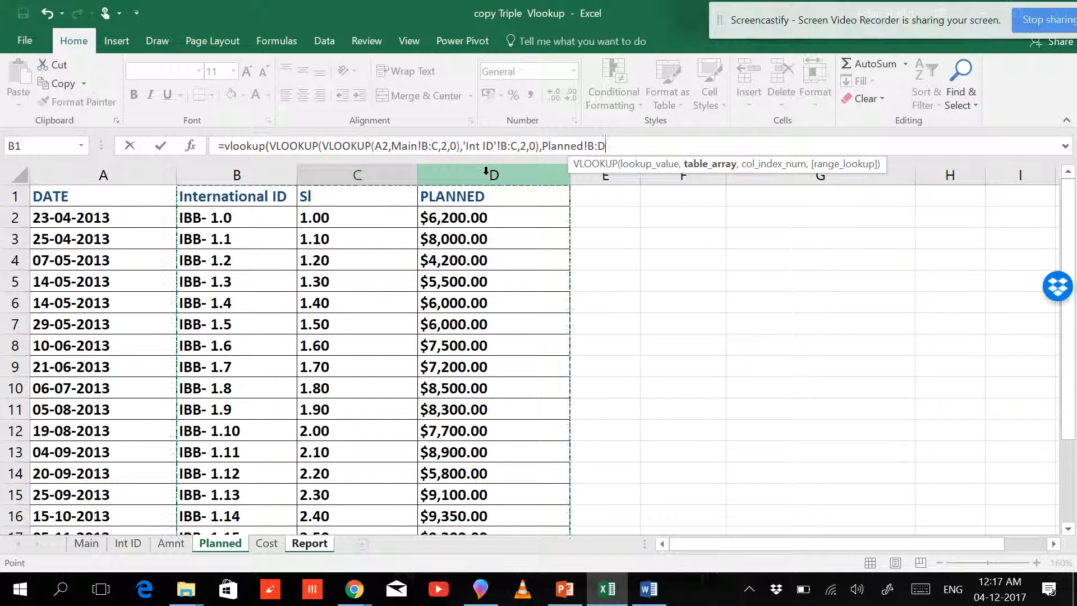
text(,)
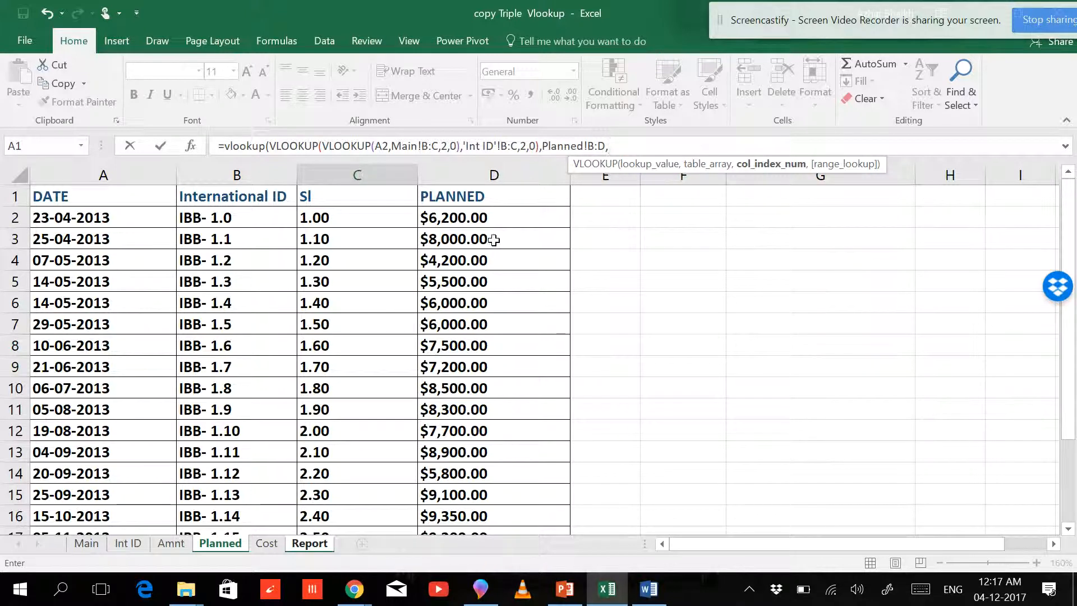
text(2,)
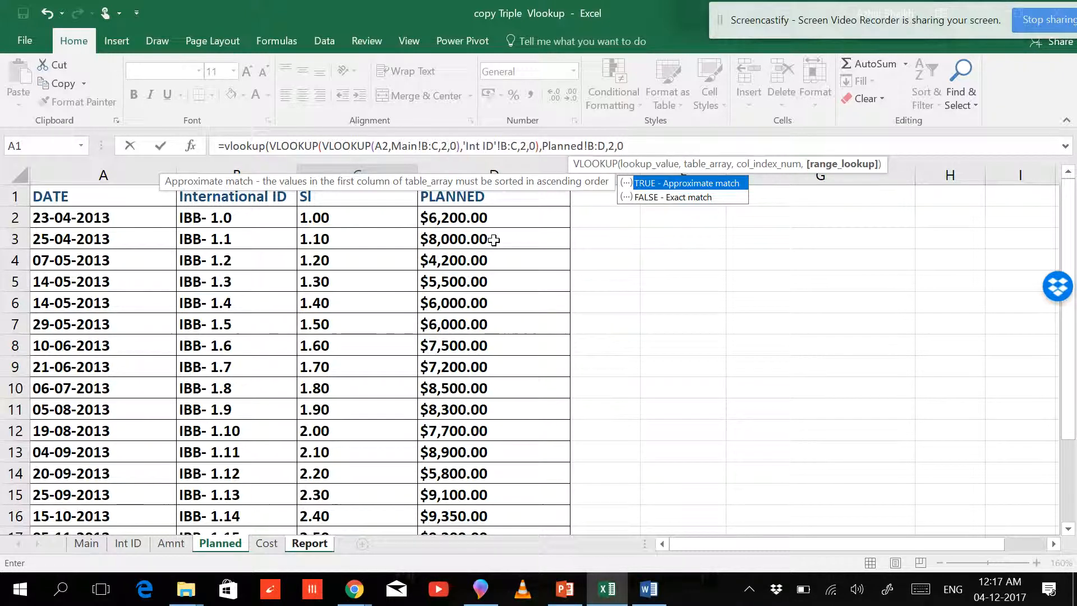
text(0))
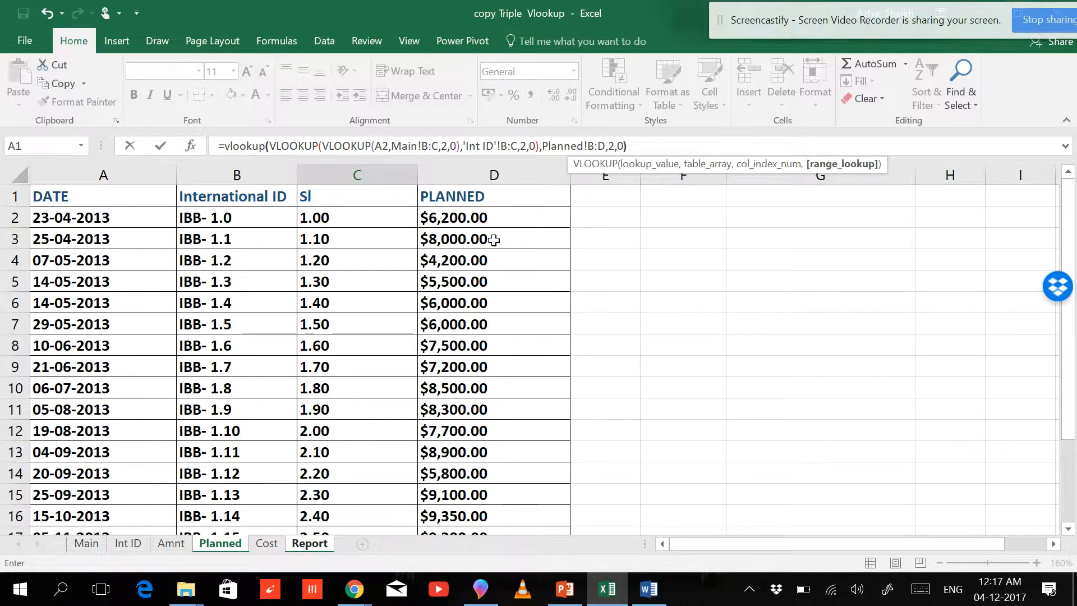
key(Return)
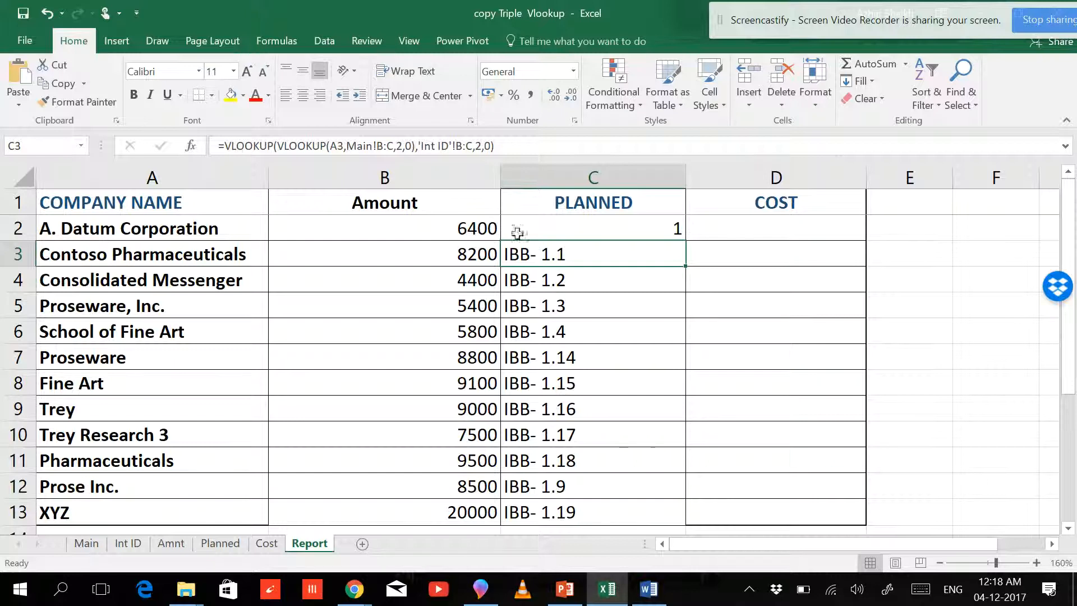
- Fill the triple VLOOKUP formula from C2 down the PLANNED column to row 13
click(668, 229)
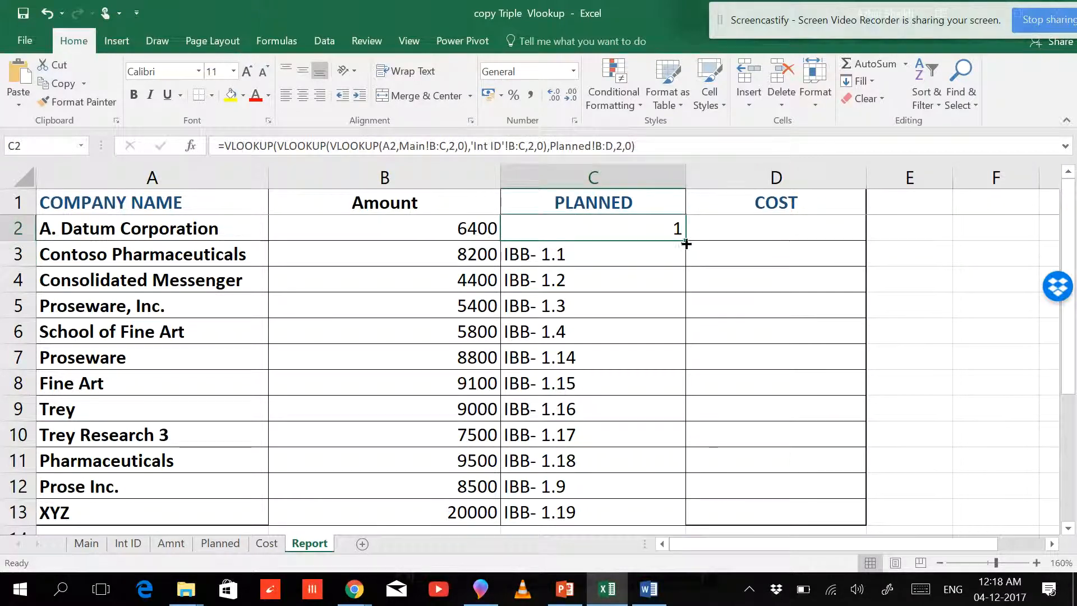
double_click(686, 240)
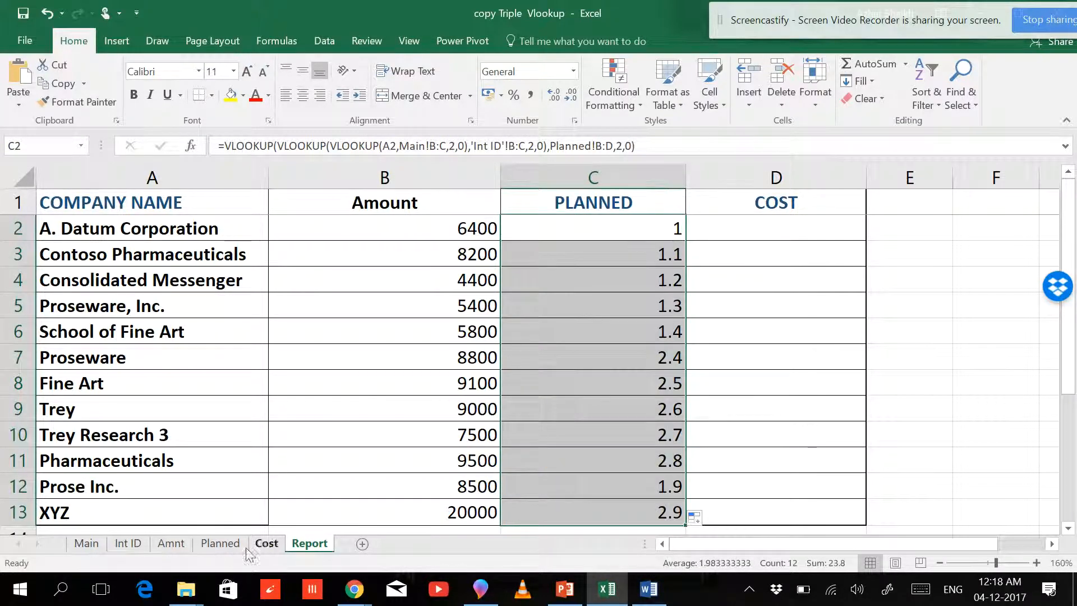
- Check the Planned sheet's columns, set the third VLOOKUP's column index in Report's C2 to 3, and refill the PLANNED column down to row 13
click(219, 543)
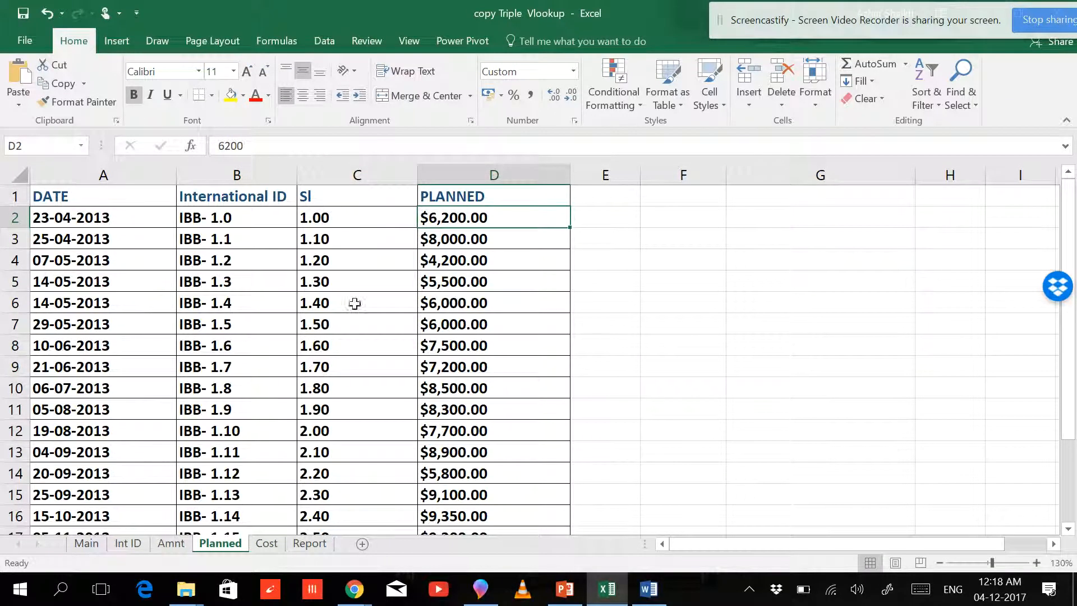
click(302, 542)
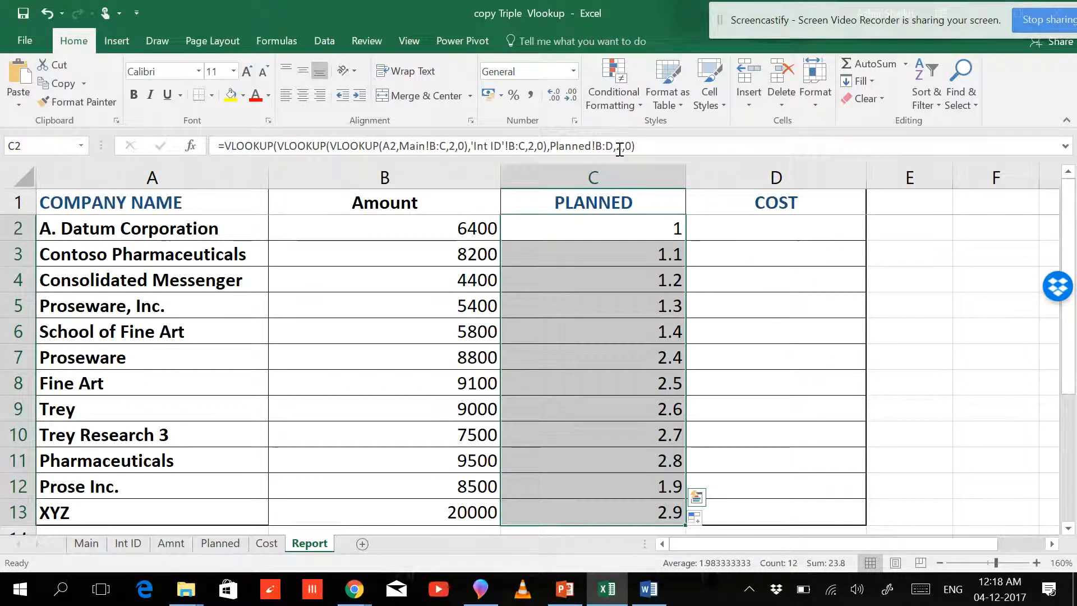
click(623, 146)
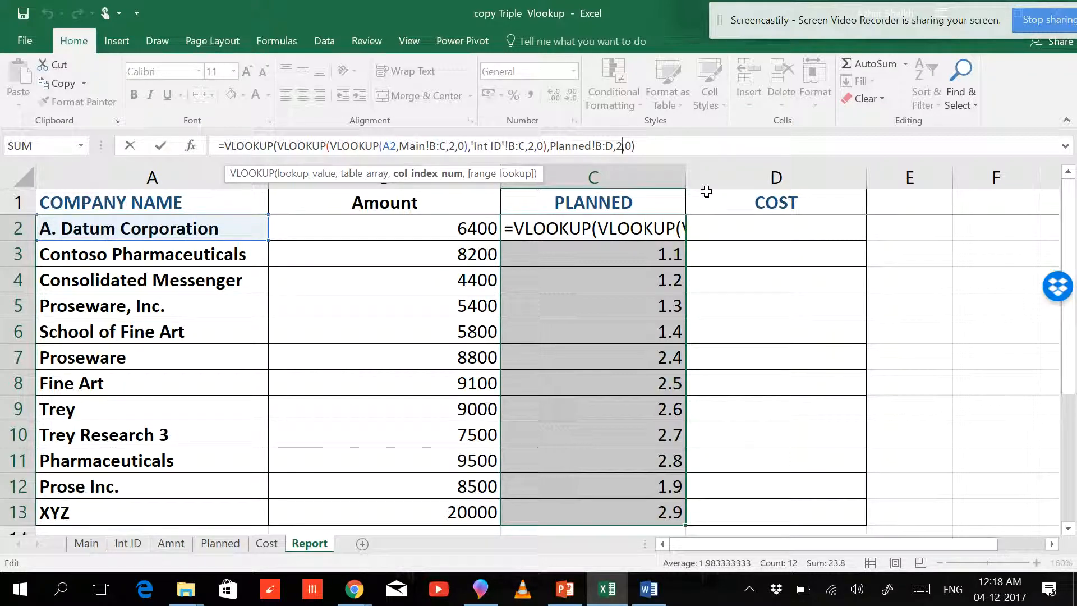
key(BackSpace)
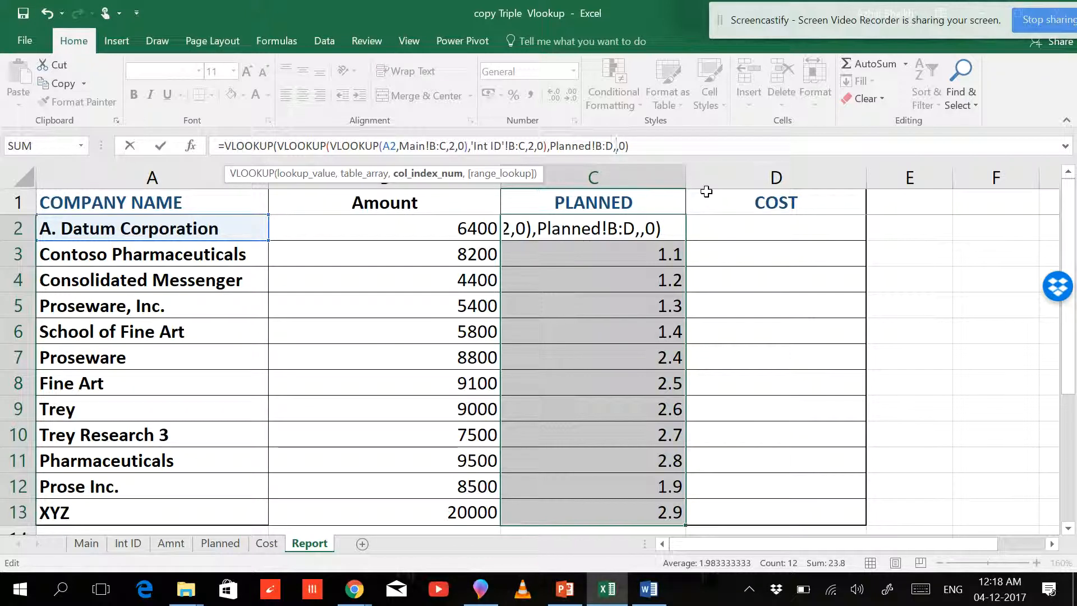
text(3)
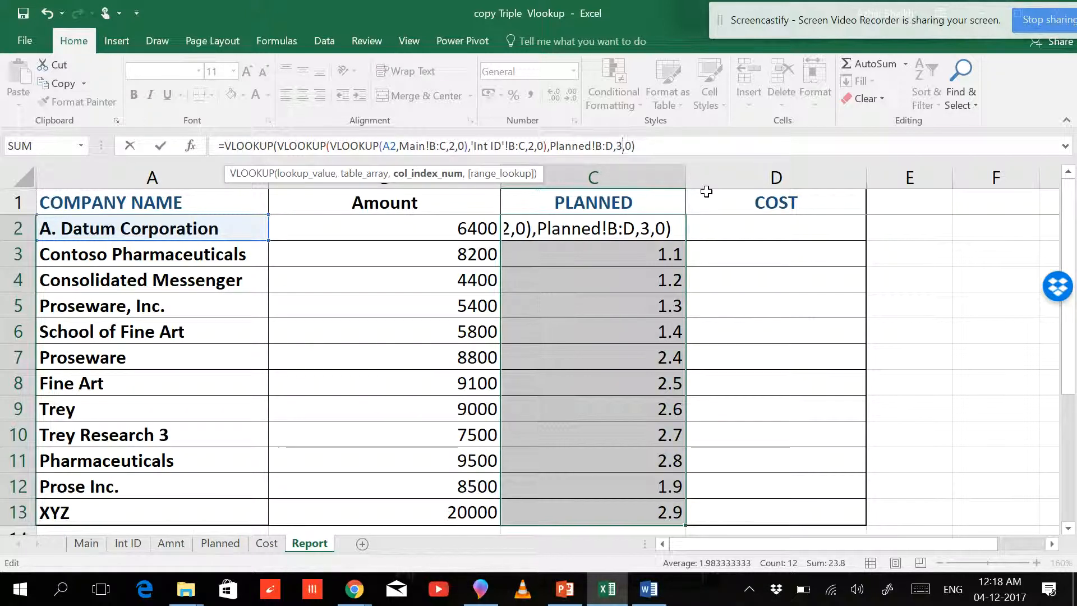
key(Return)
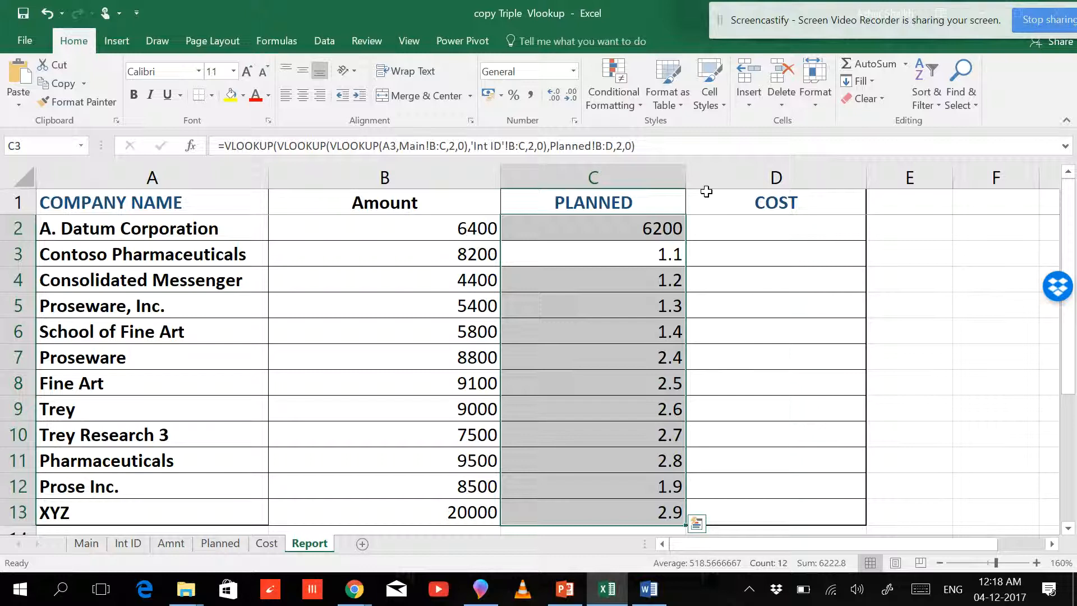
click(681, 228)
double_click(686, 242)
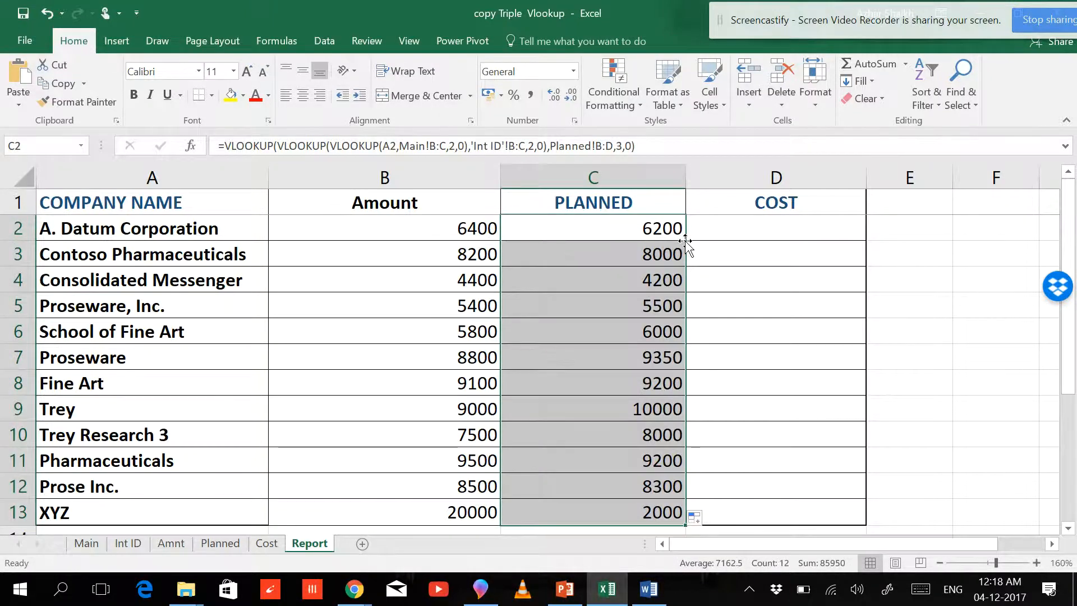
- Review the Planned and Cost sheets' columns, and start a VLOOKUP in the Report sheet's D2 with A2 as the lookup value
click(224, 543)
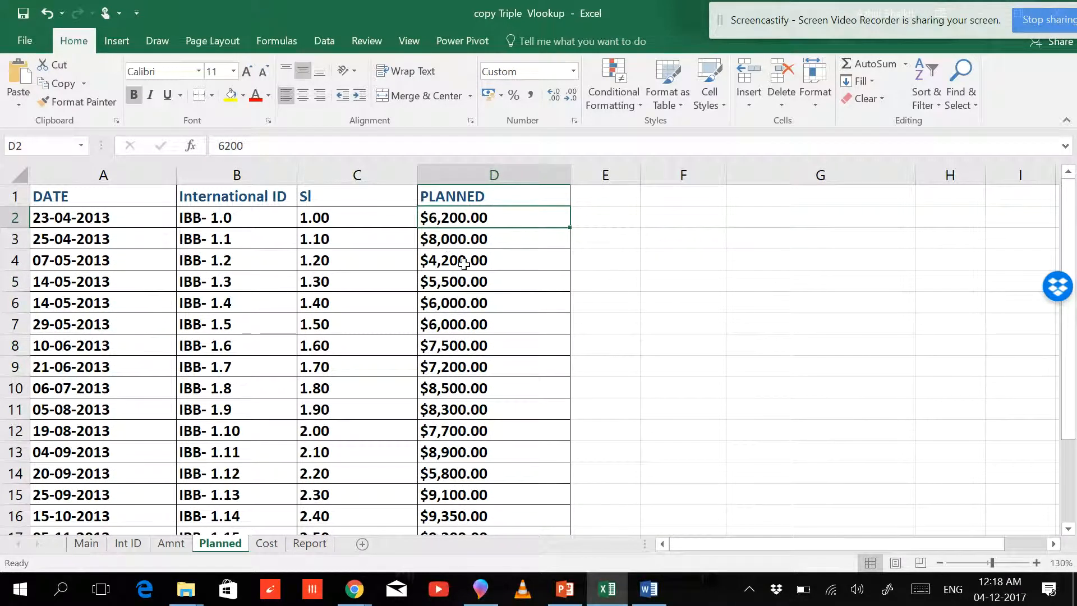
click(269, 544)
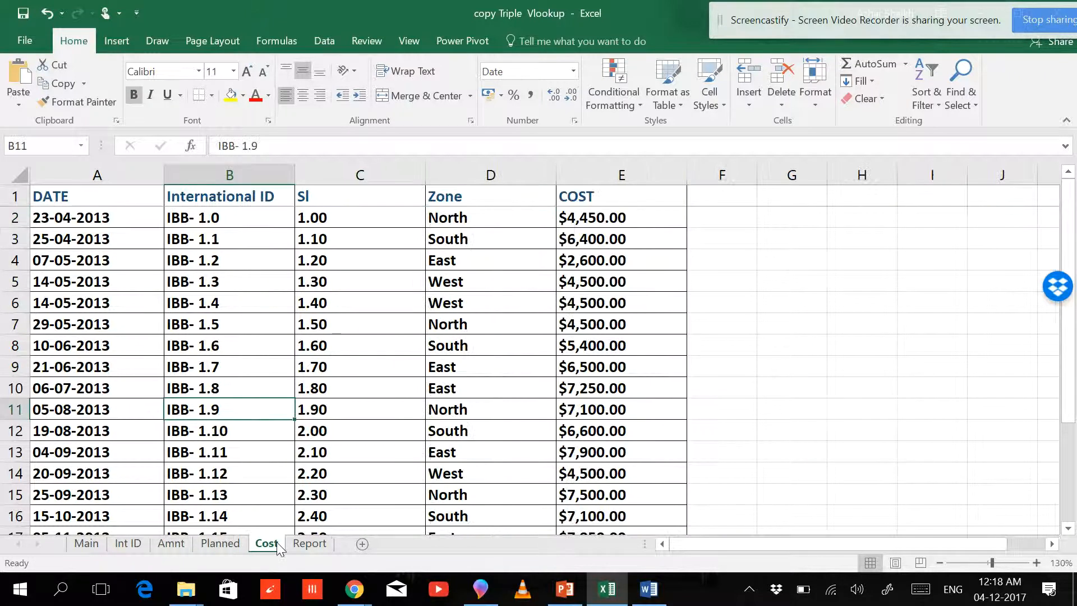
click(306, 544)
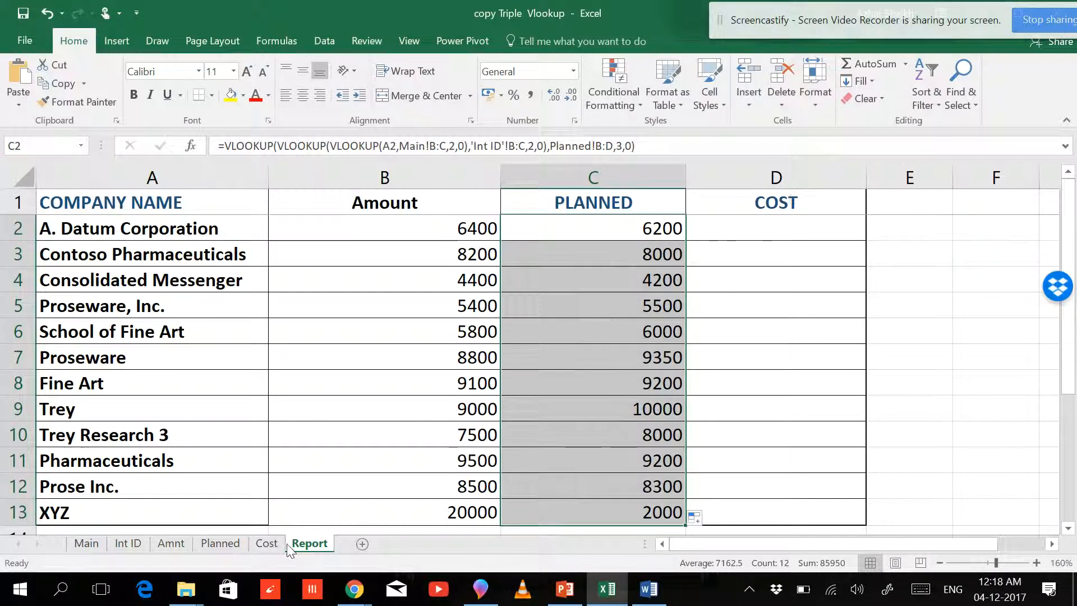
click(274, 543)
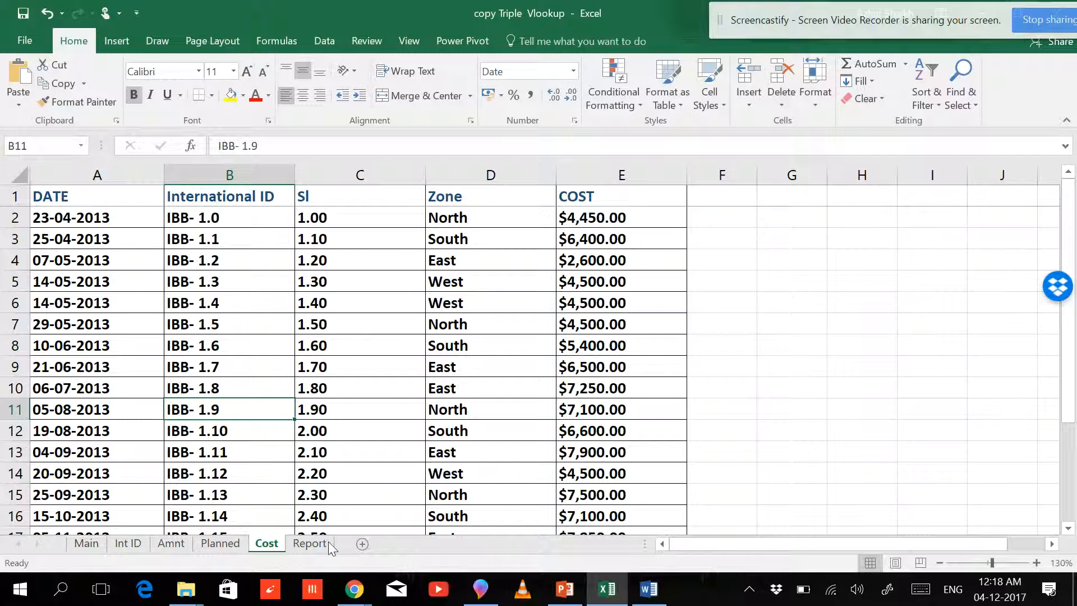
click(310, 543)
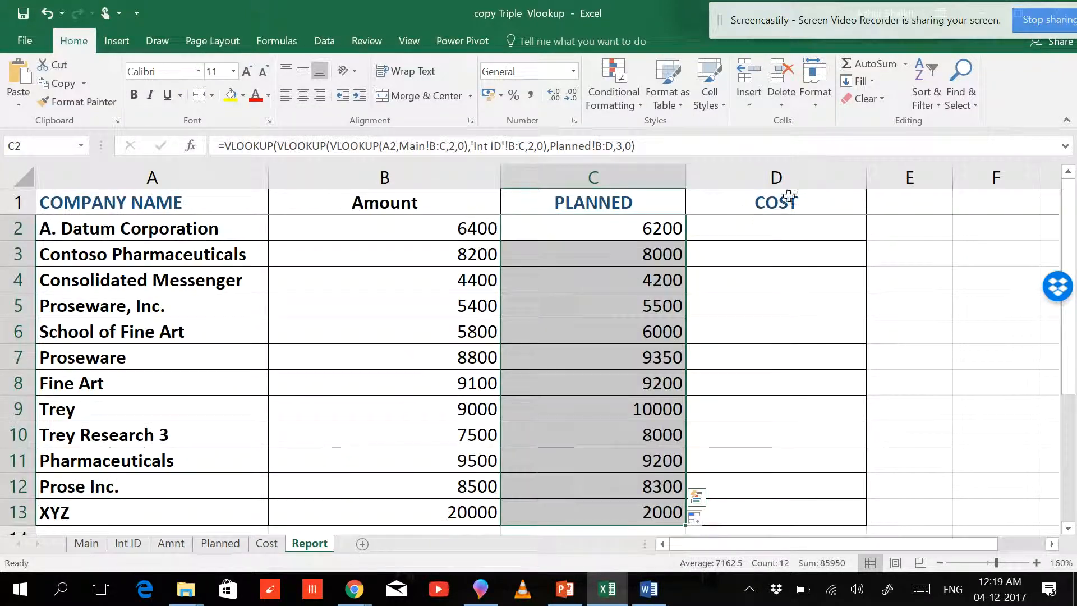
click(734, 229)
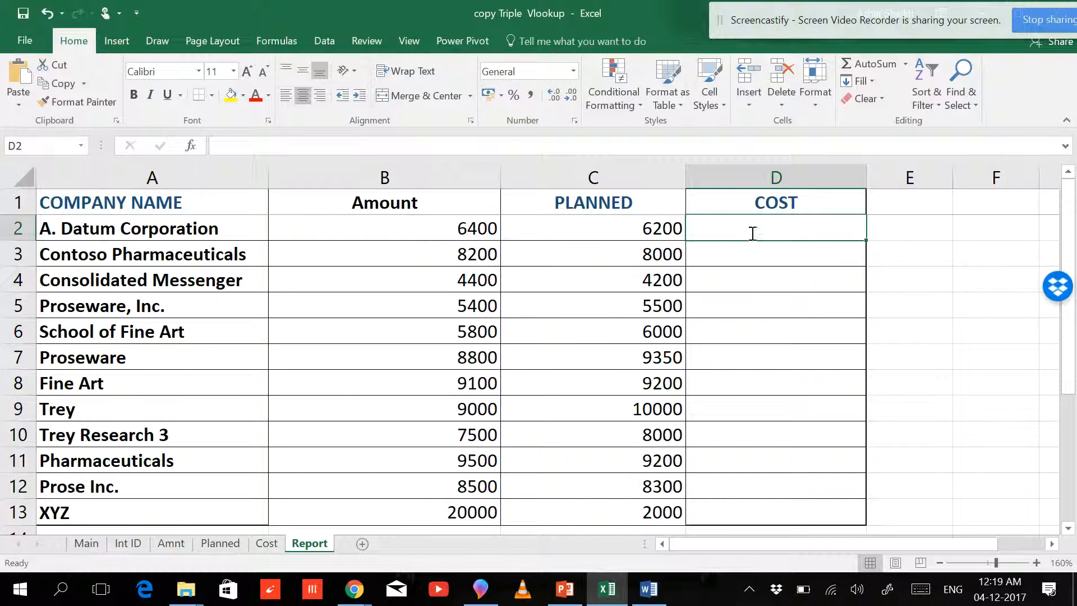
text(=)
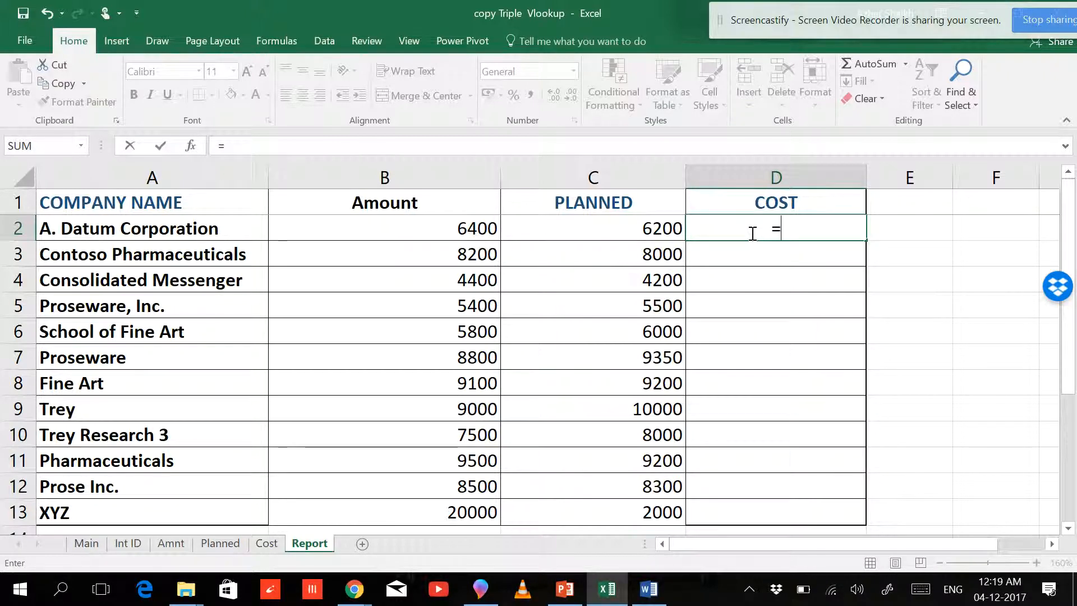
text(vloo)
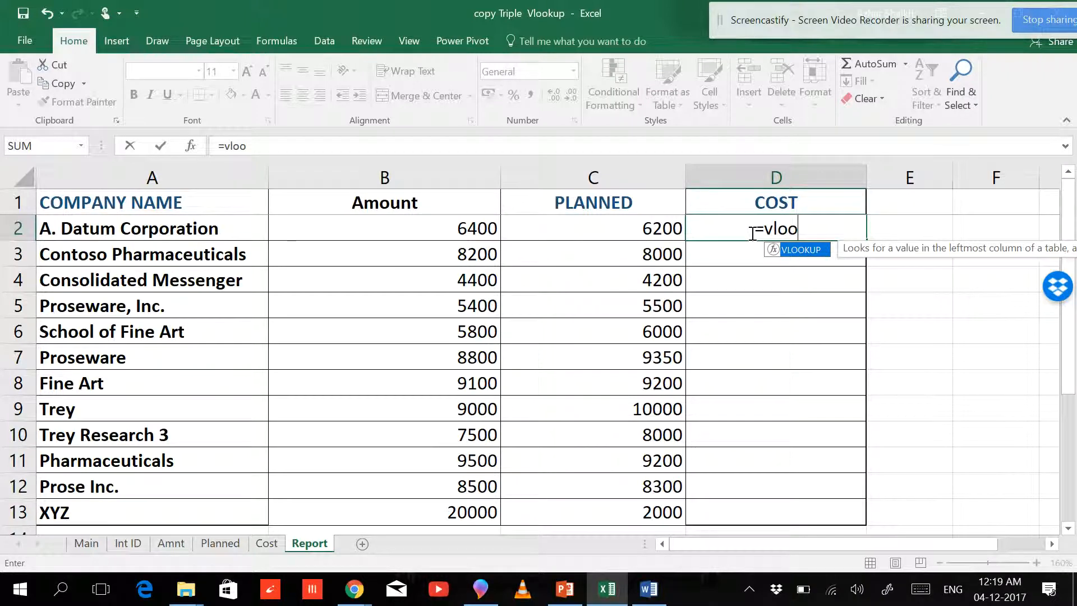
text(kup)
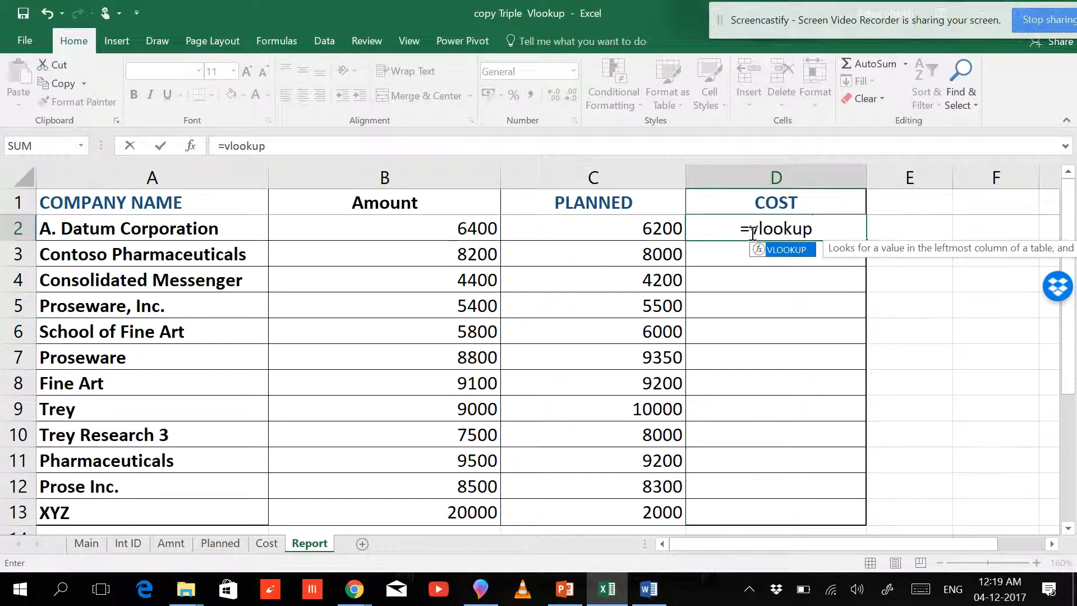
text(()
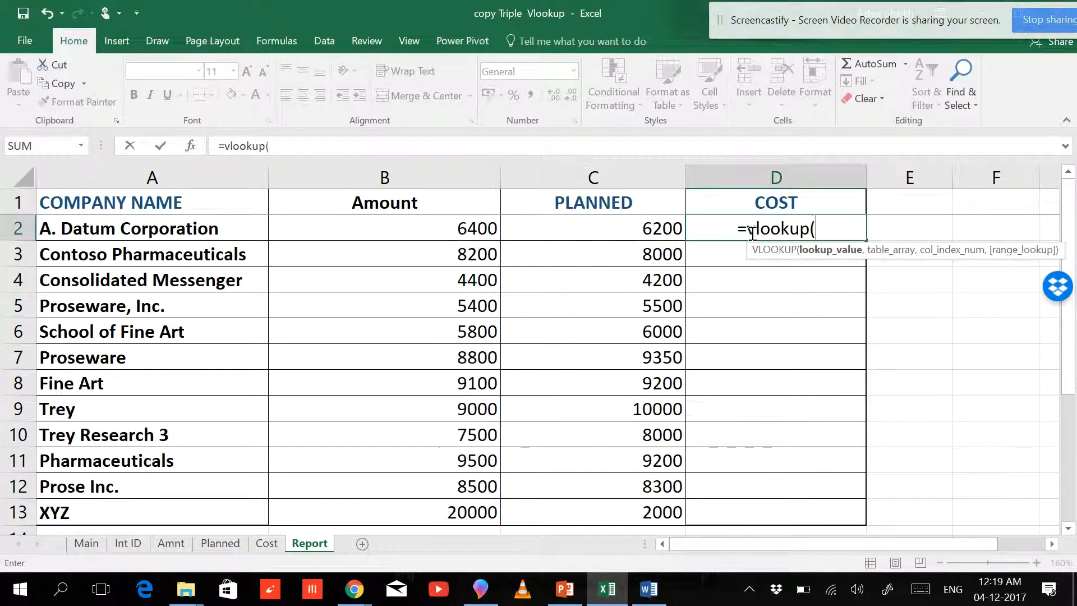
click(189, 227)
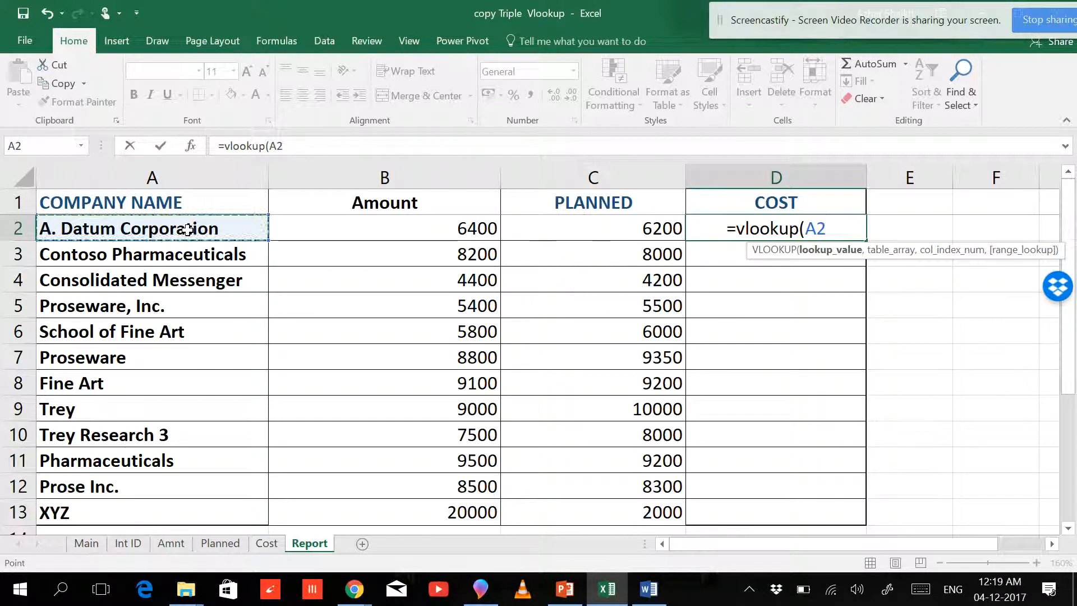
text(,)
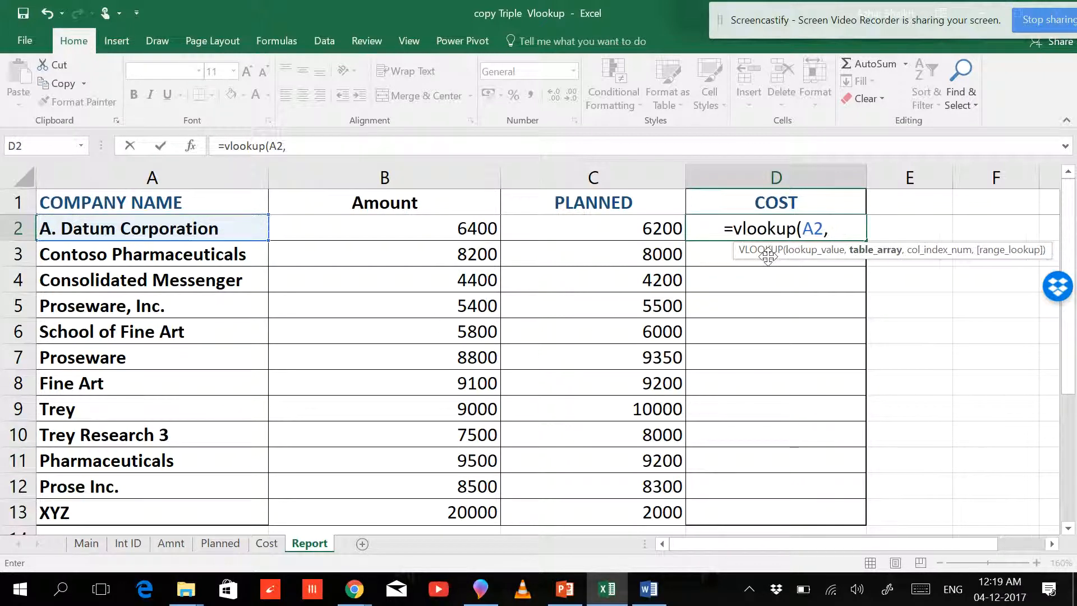
- Complete D2's VLOOKUP with table array Main!B1:C21, column index 2 and range lookup 0, and fill it down the COST column to row 13
click(87, 543)
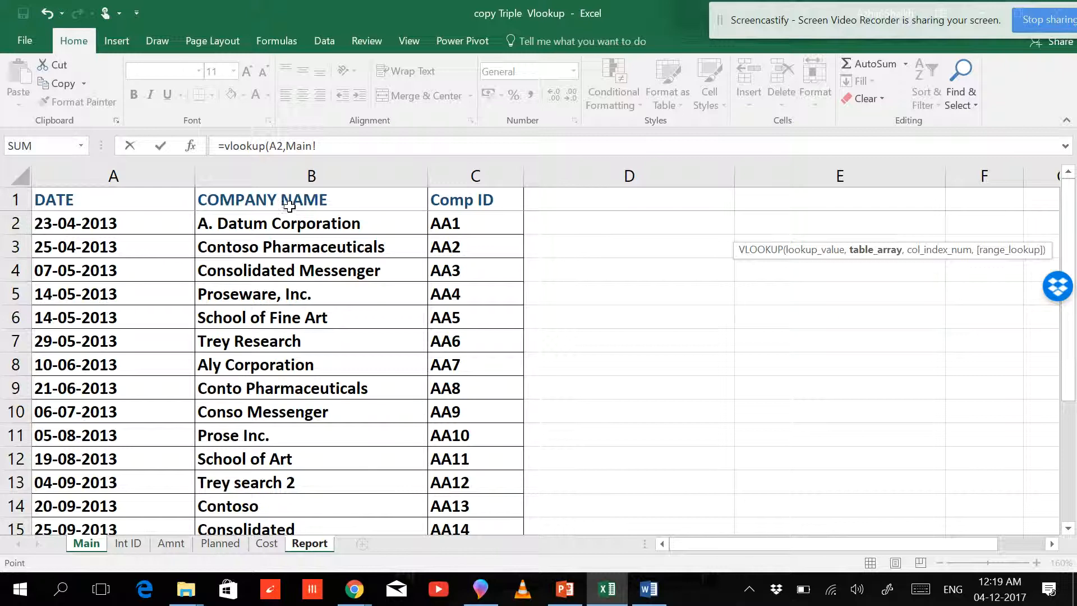
drag(289, 200, 449, 203)
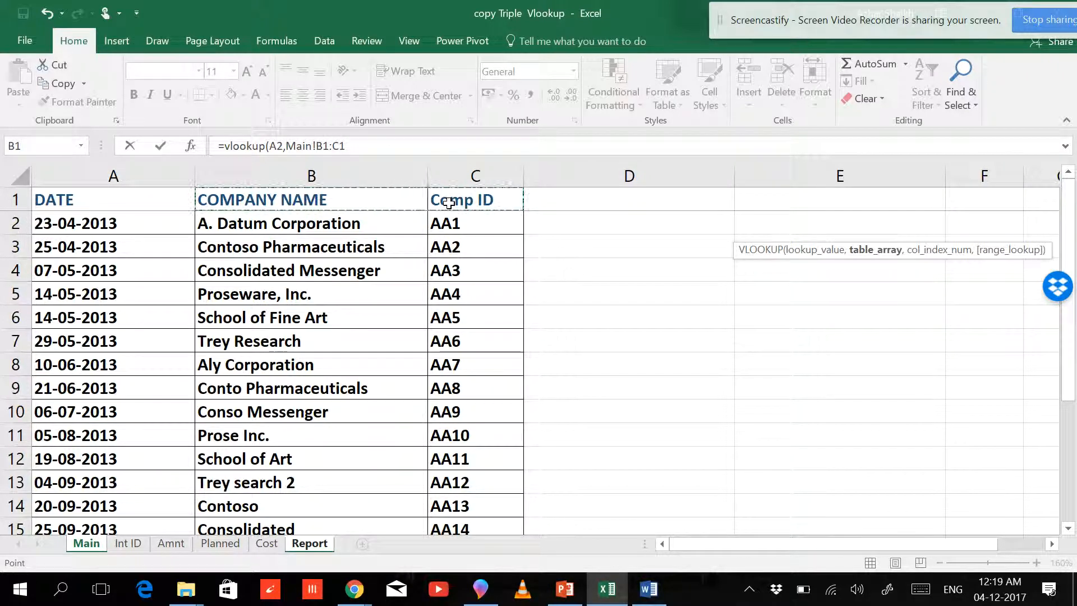
key(ctrl+shift+Down)
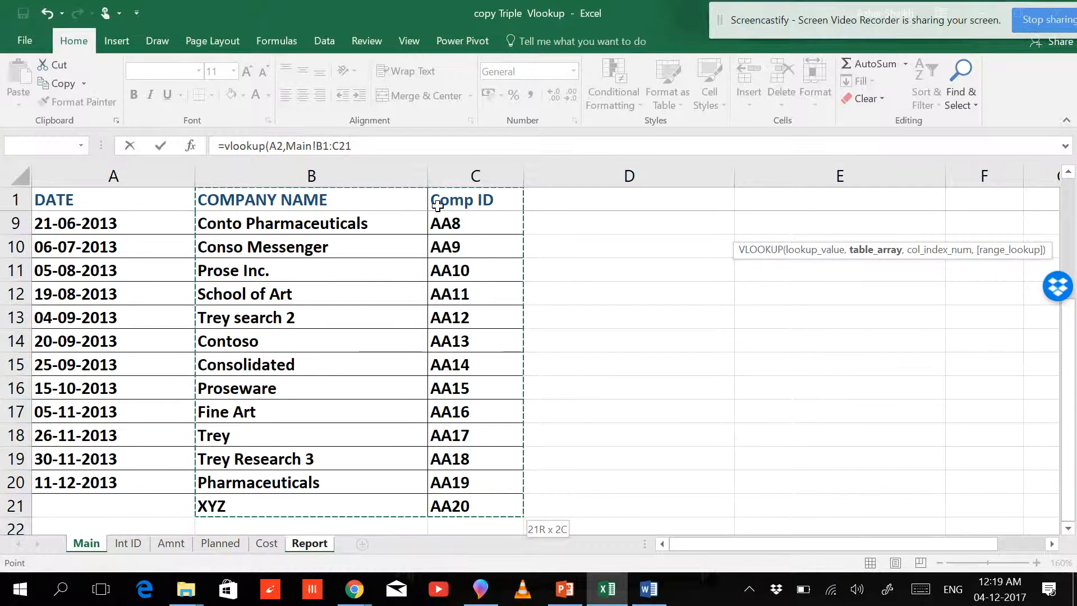
click(356, 146)
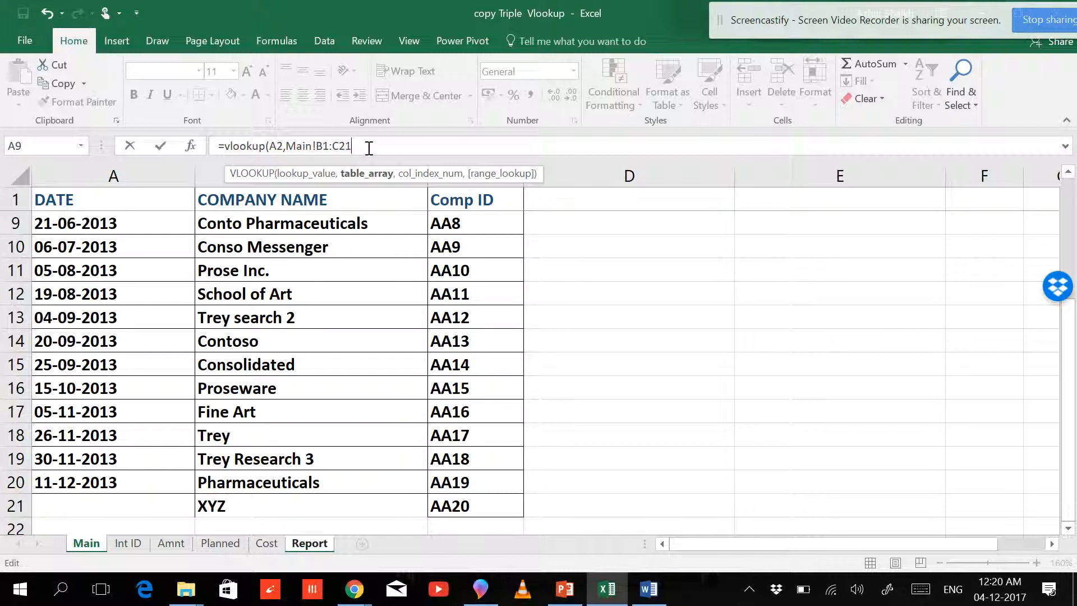
text(,)
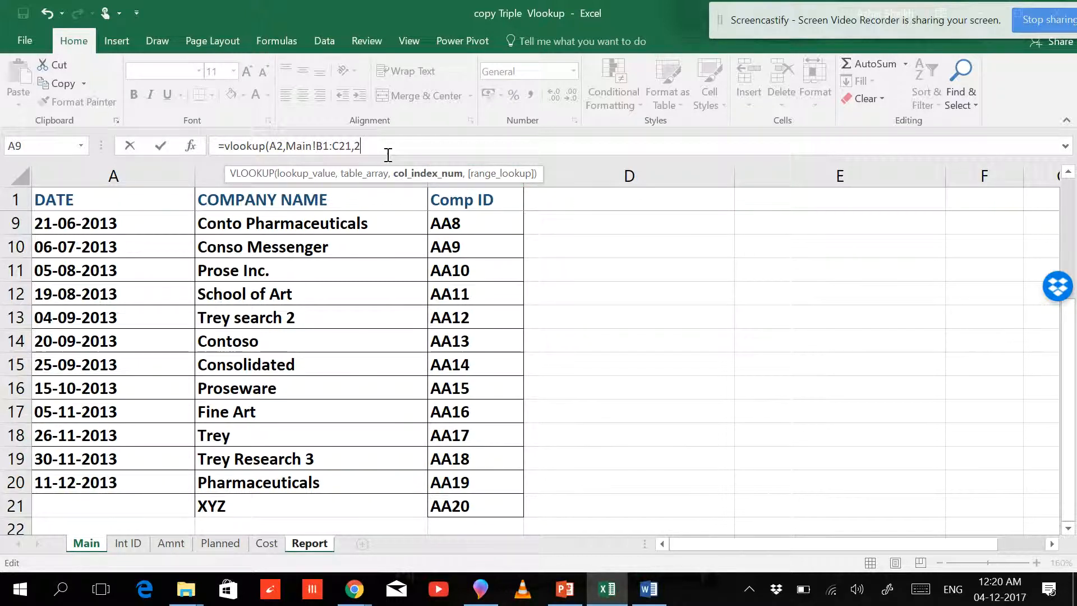
text(2,)
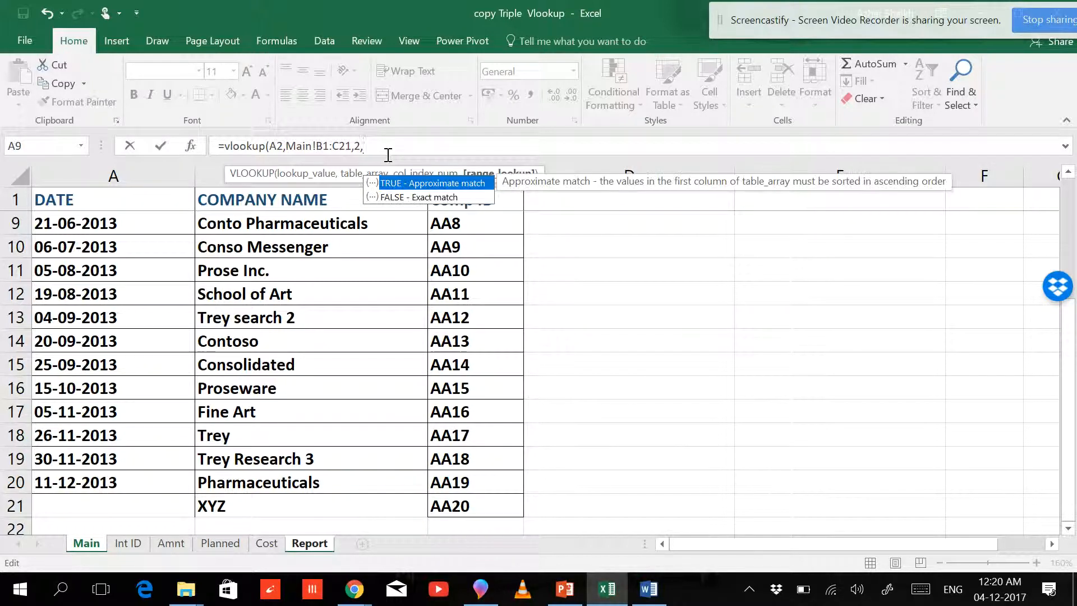
text(0)
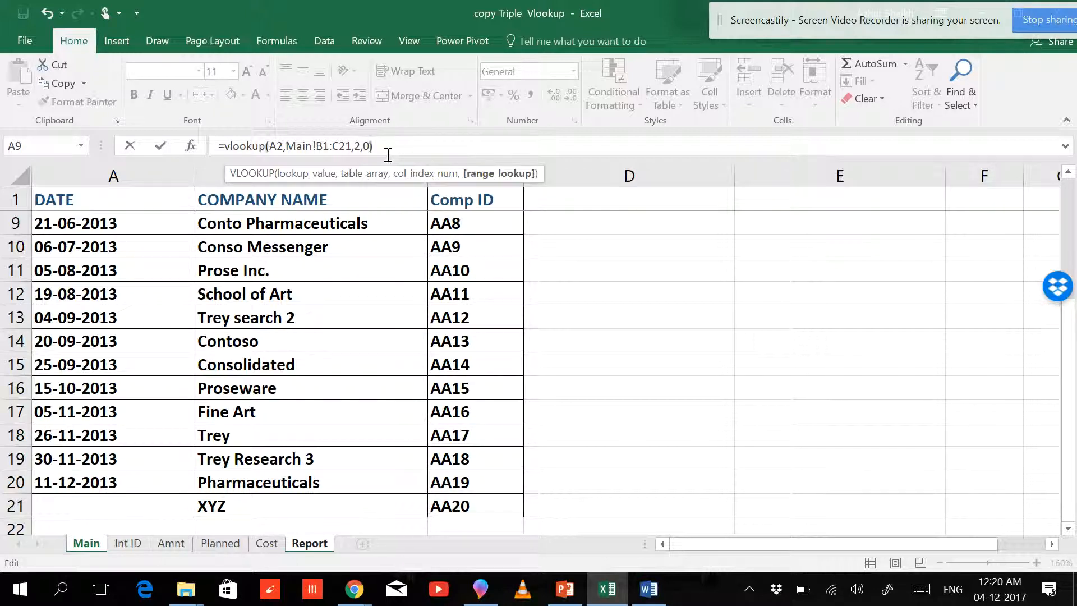
key(Return)
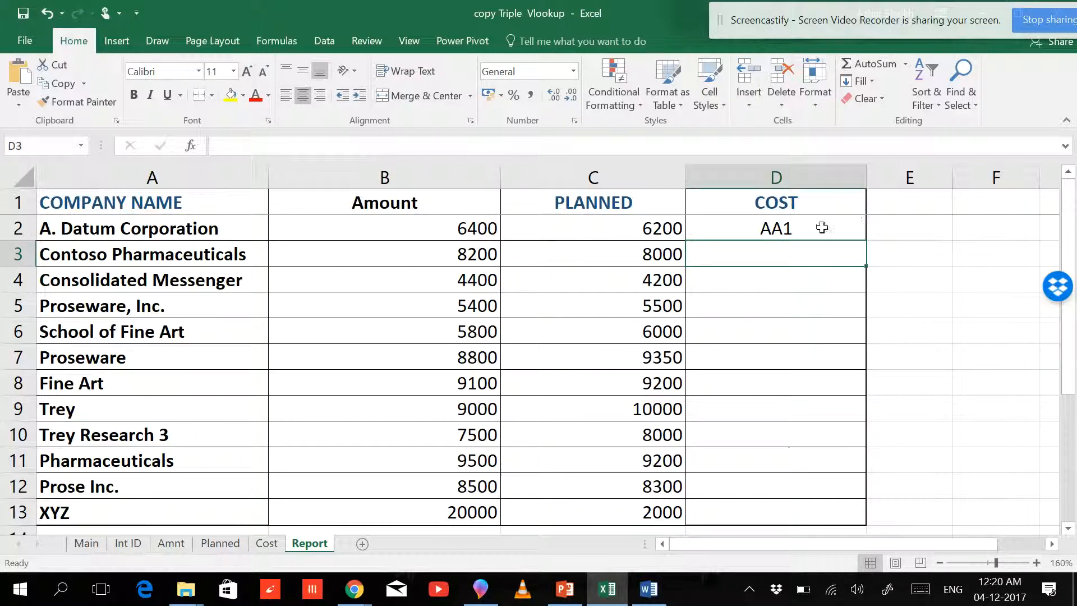
click(793, 227)
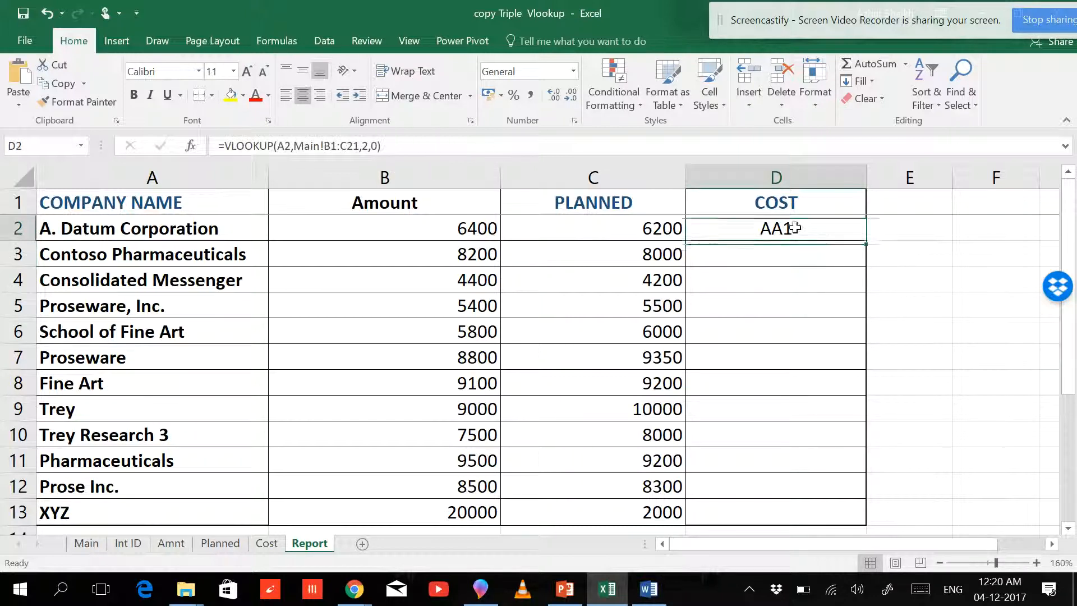
double_click(871, 241)
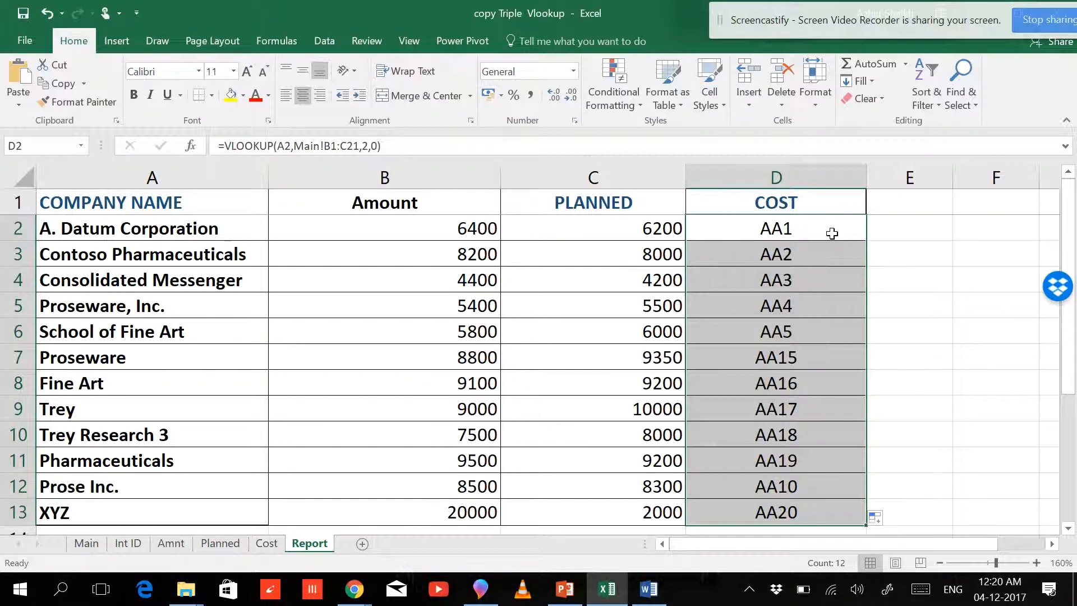
- Inspect the filled formulas in the COST column from D2 to D12 to compare their relative table array references
click(796, 228)
click(794, 249)
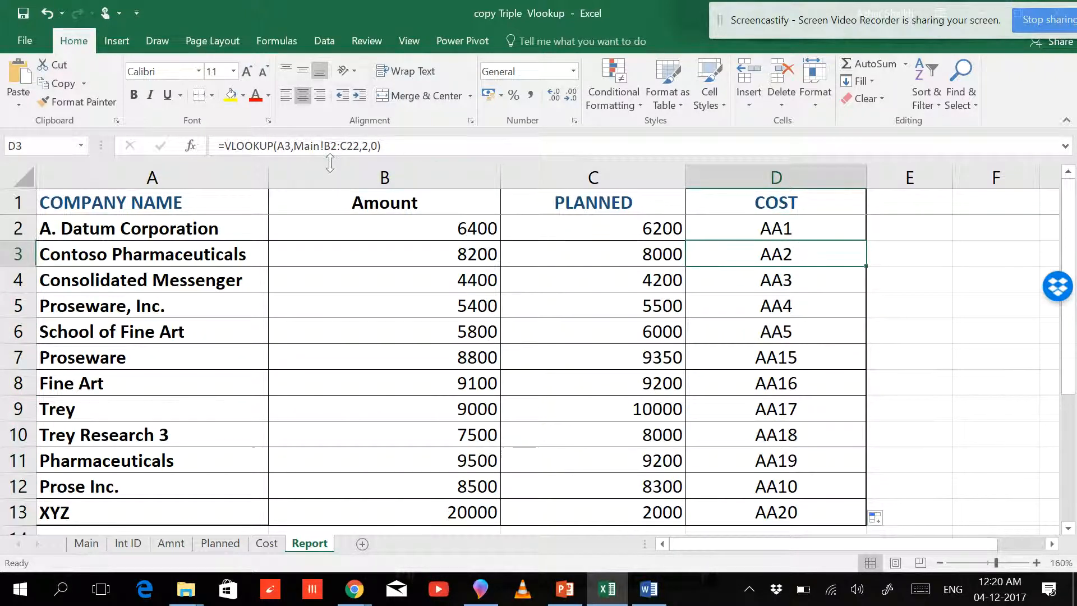
click(748, 284)
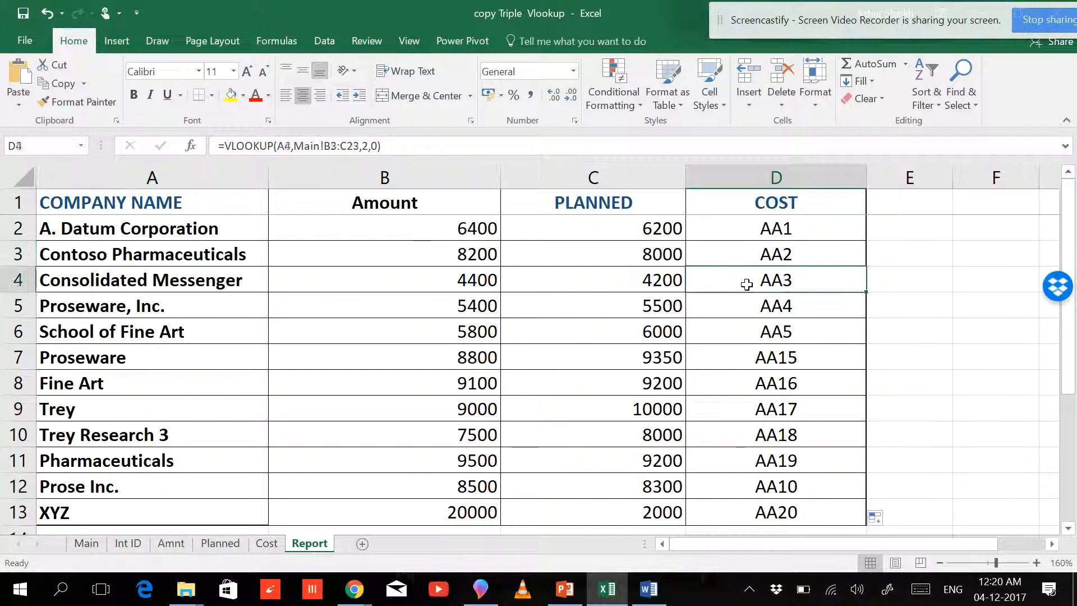
click(758, 320)
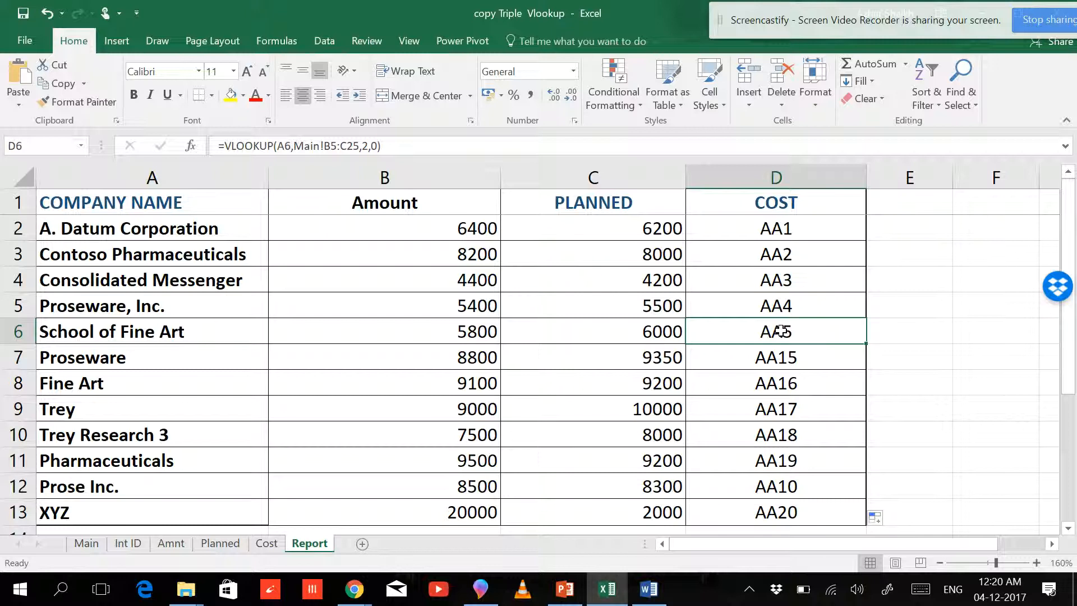
click(779, 367)
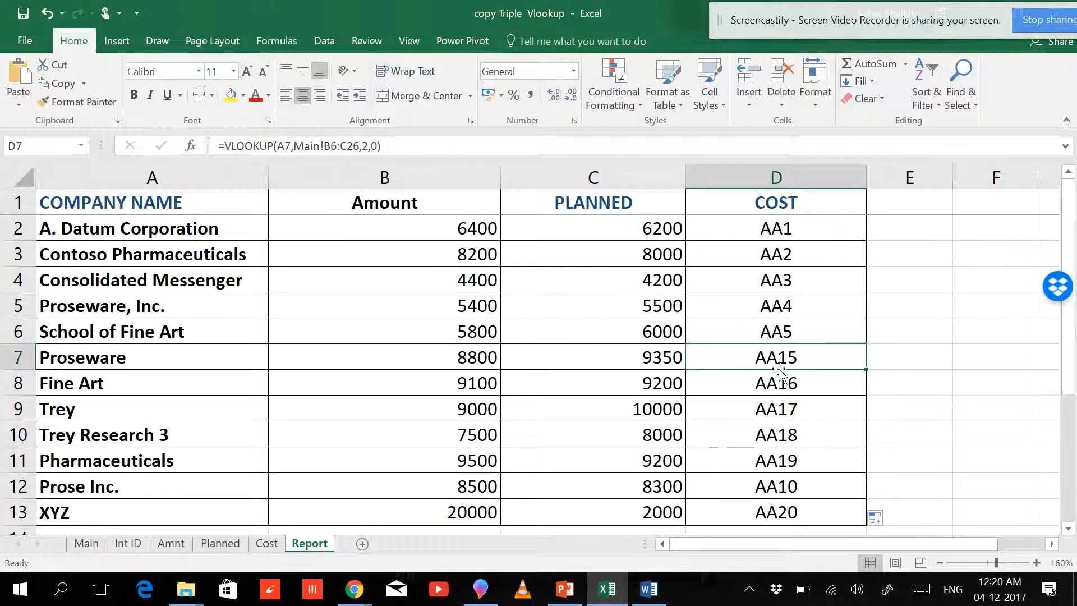
click(806, 411)
click(797, 451)
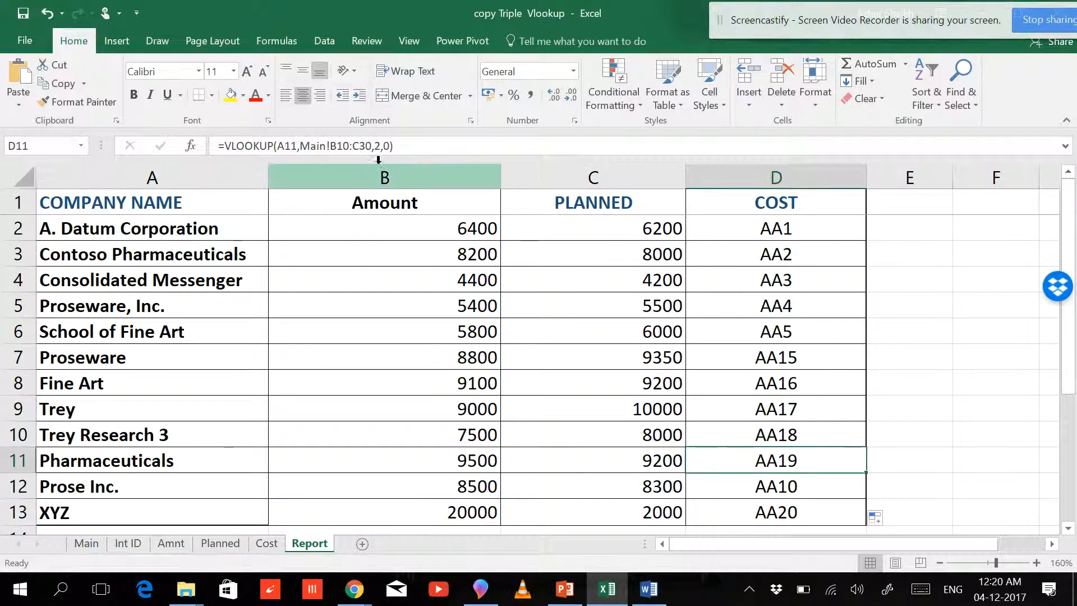
click(779, 494)
scroll(777, 387, down, 2)
scroll(774, 382, up, 2)
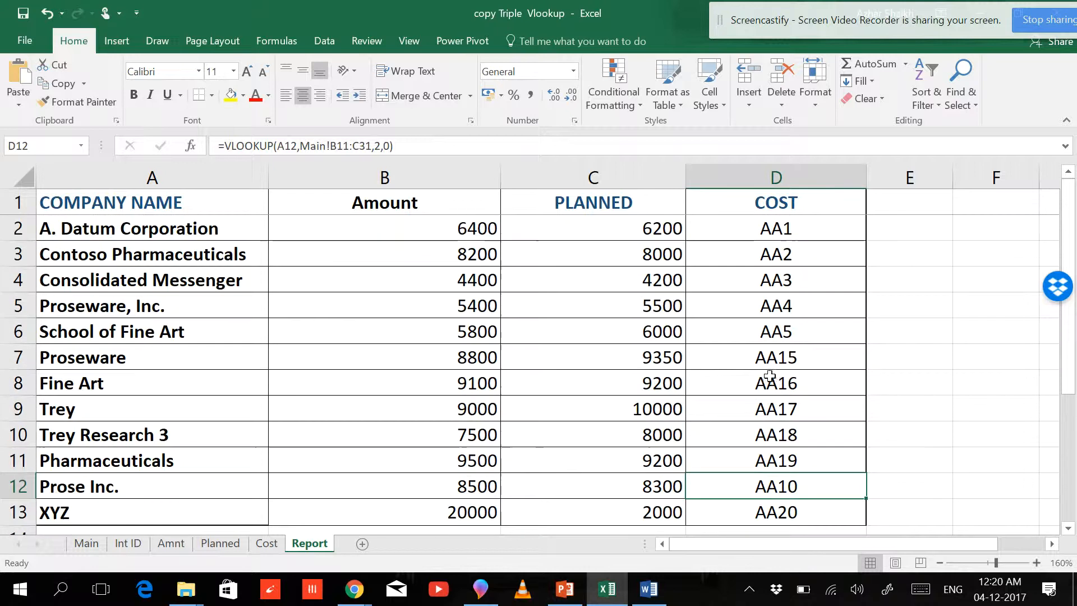
- Make D2's table array absolute as Main!$B$1:$C$21 and refill the COST column down to row 13
click(773, 225)
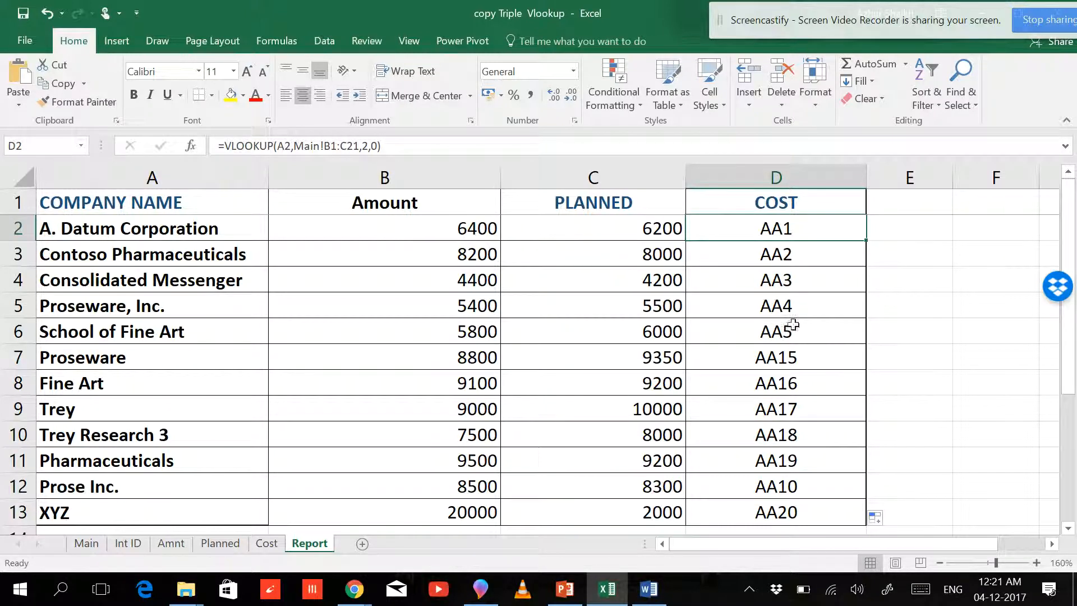
click(332, 146)
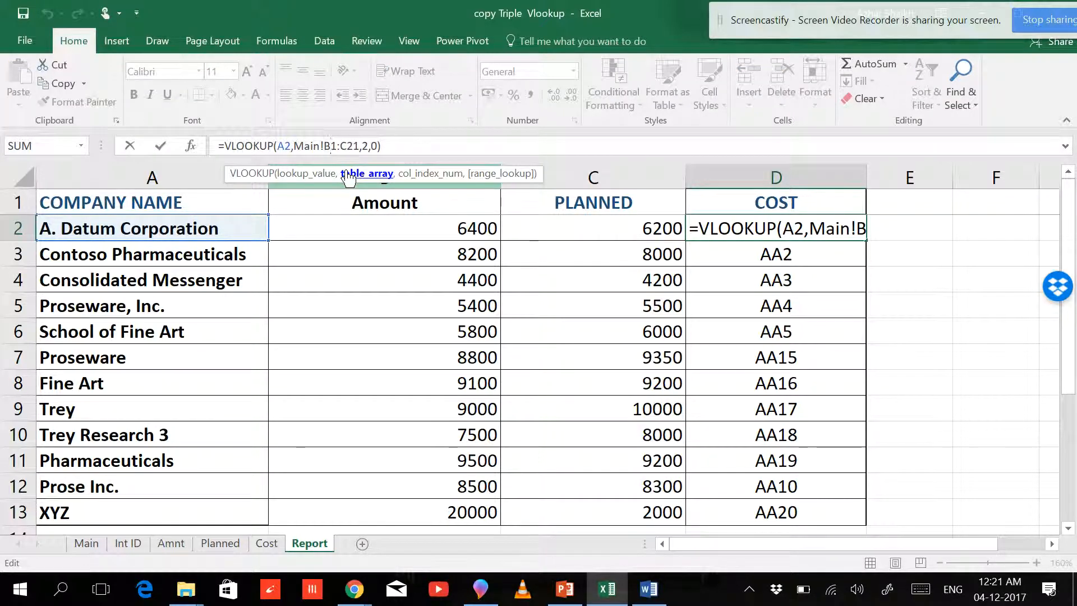
key(F4)
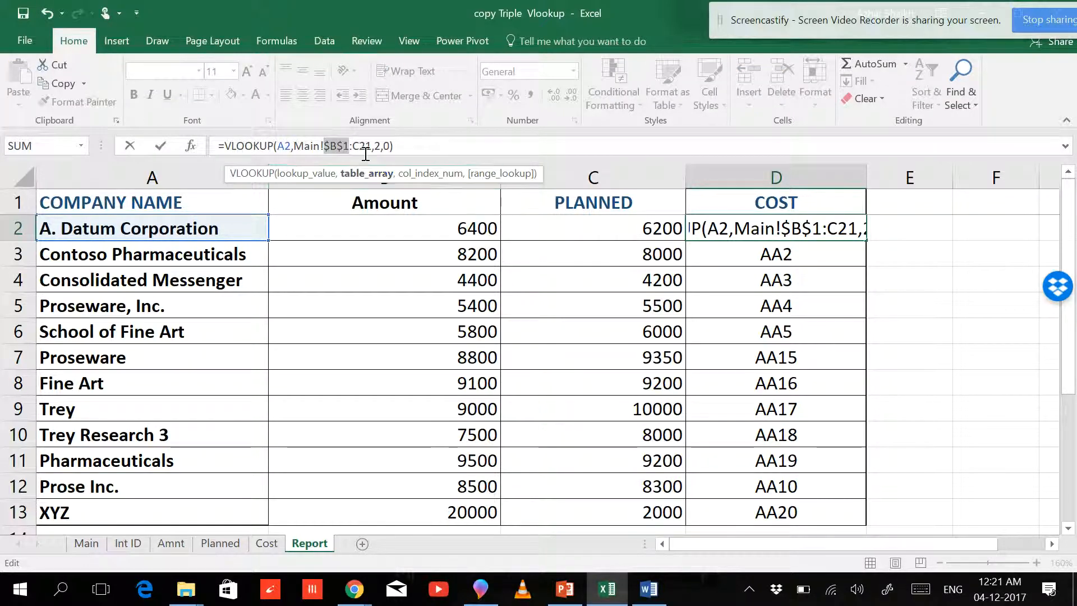
click(365, 147)
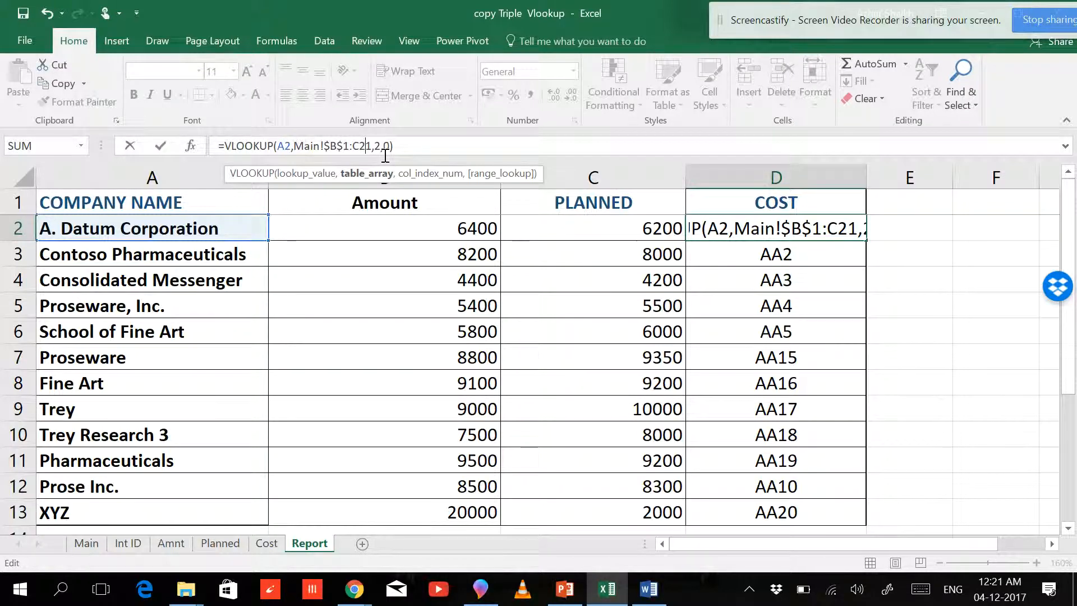
key(F4)
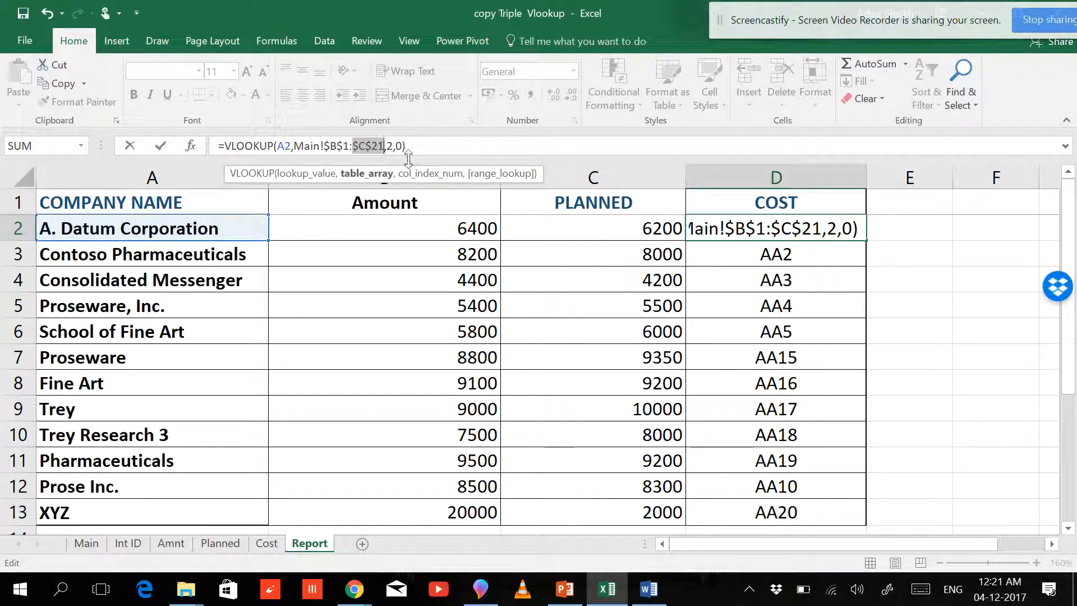
key(Return)
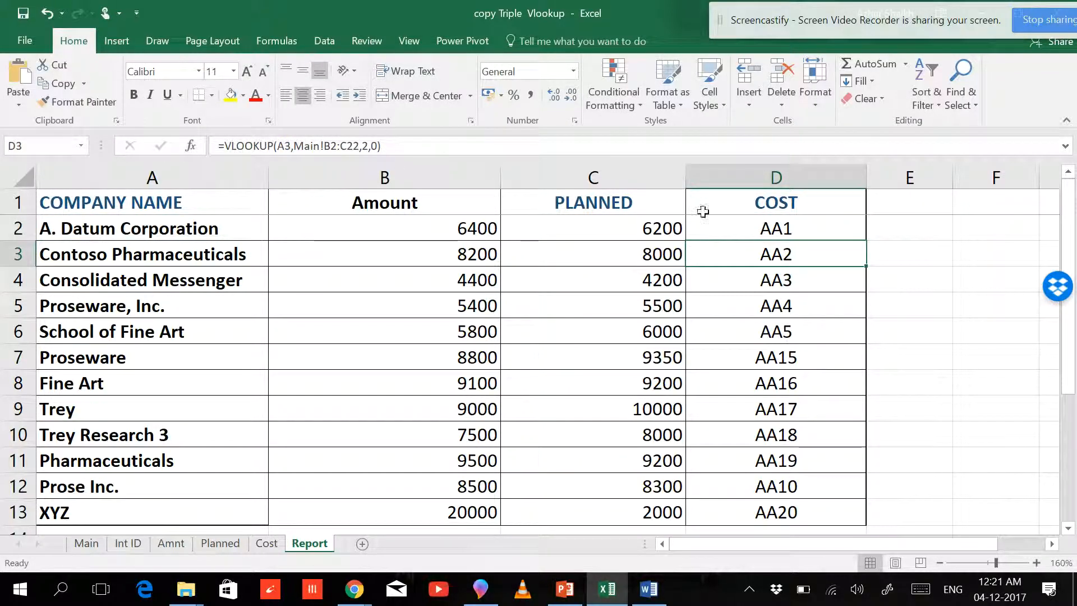
click(783, 223)
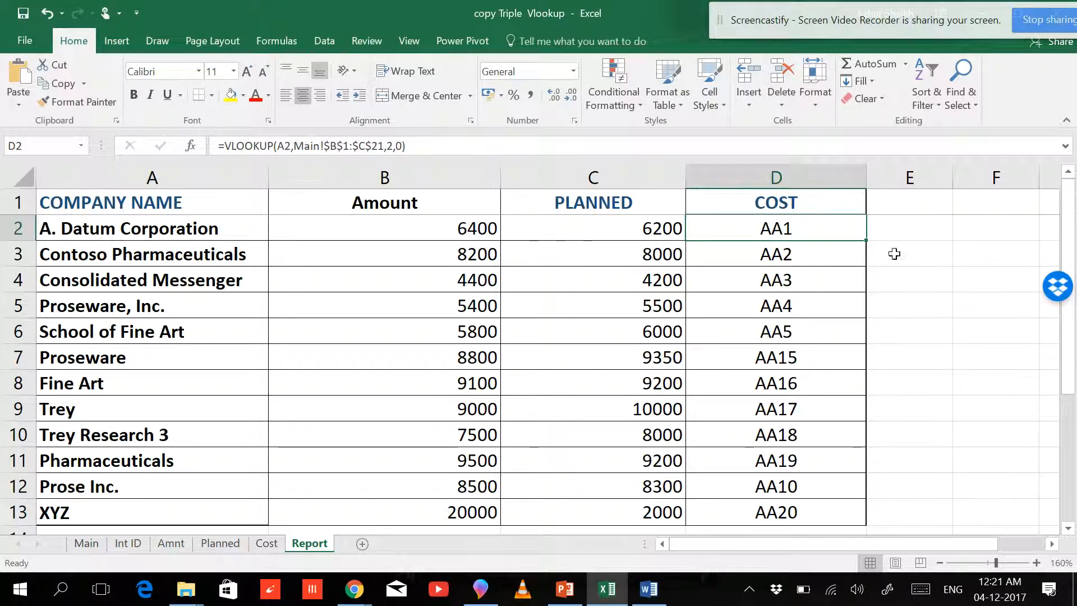
double_click(867, 243)
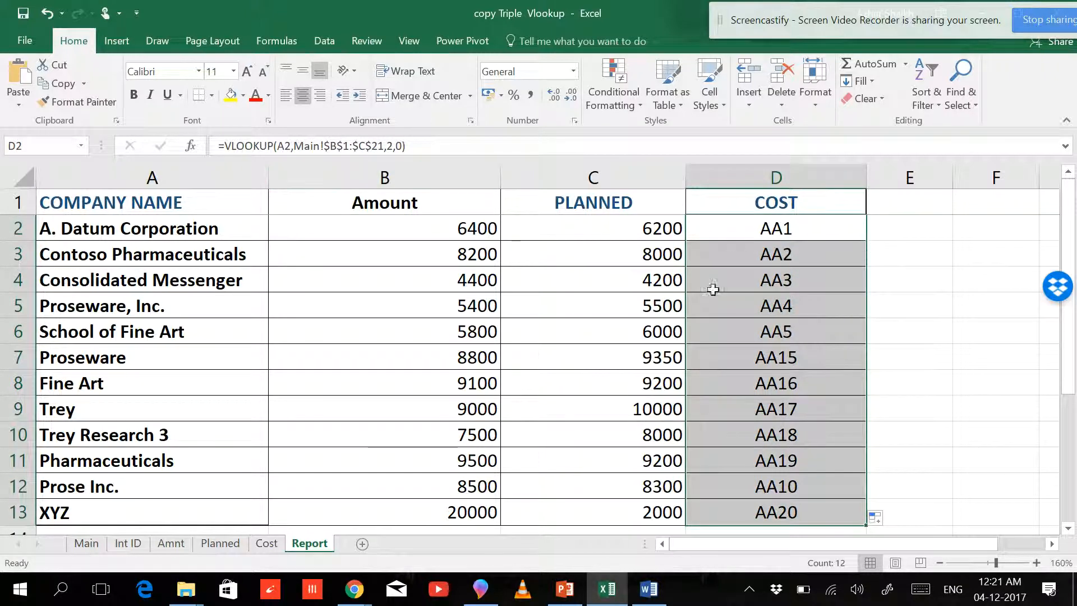
- Inspect the COST column formulas from D2 to D7 to check their table array references to the Main sheet
click(764, 237)
key(Down)
key(Down)
key(Down)
key(Down)
key(Down)
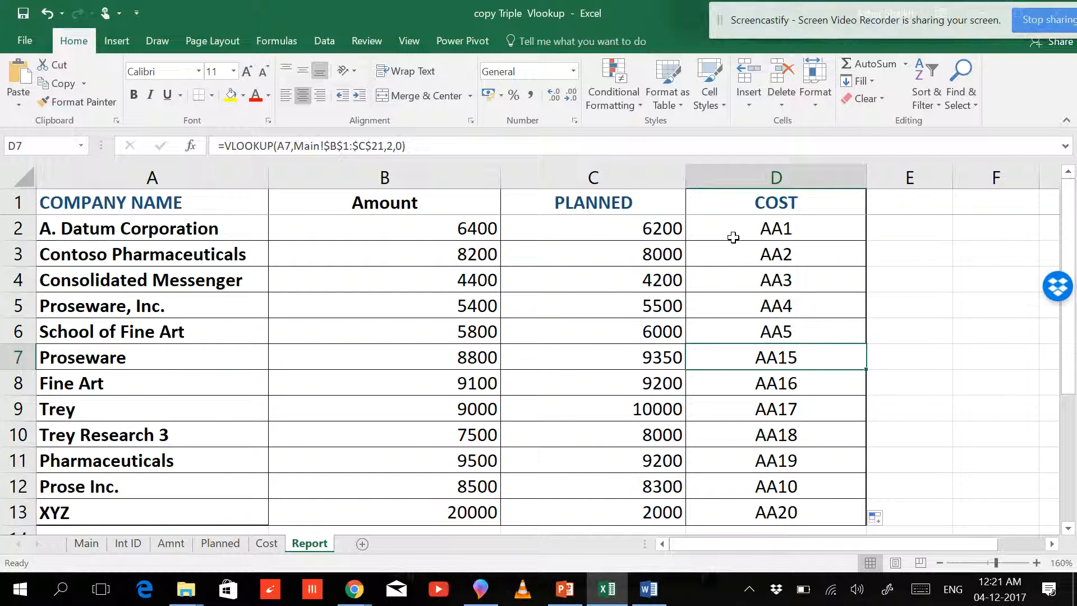
- Nest D2's existing VLOOKUP as the lookup value of a new outer VLOOKUP, ready for its table array
click(733, 230)
click(226, 147)
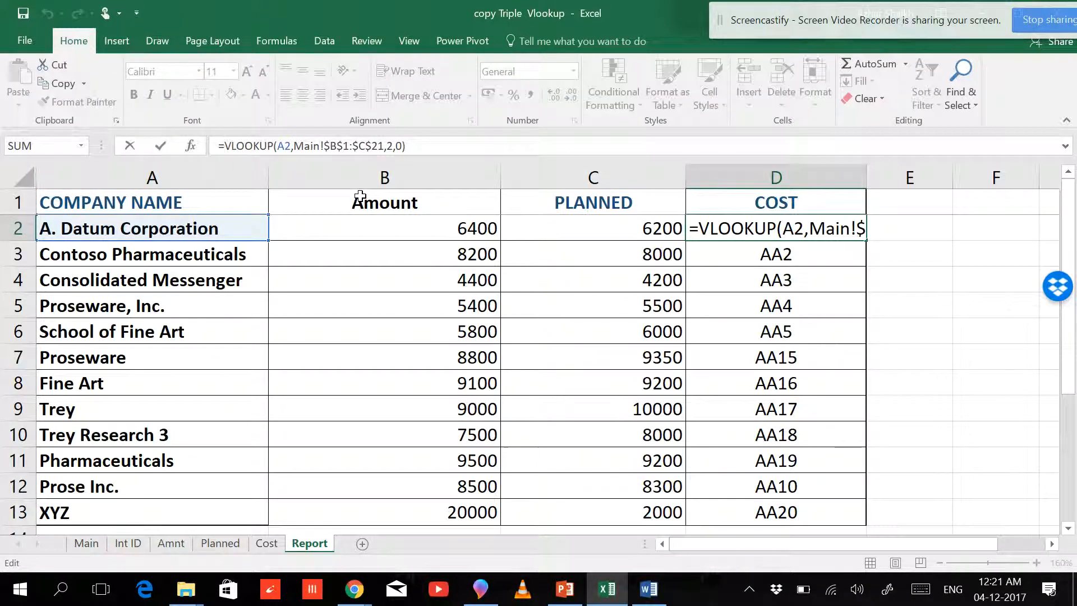
text(vlookup)
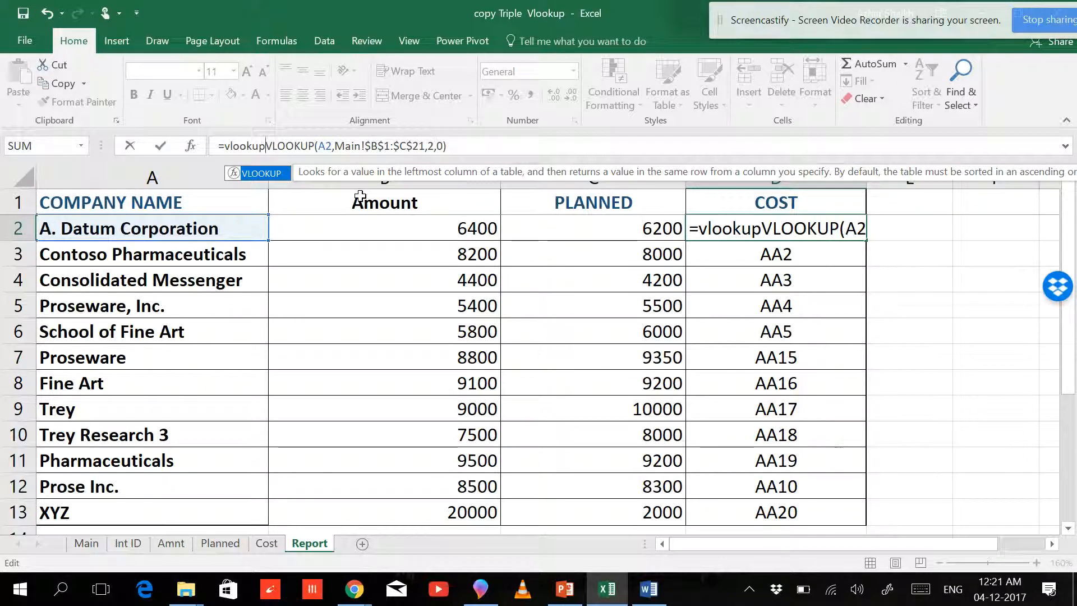
text(()
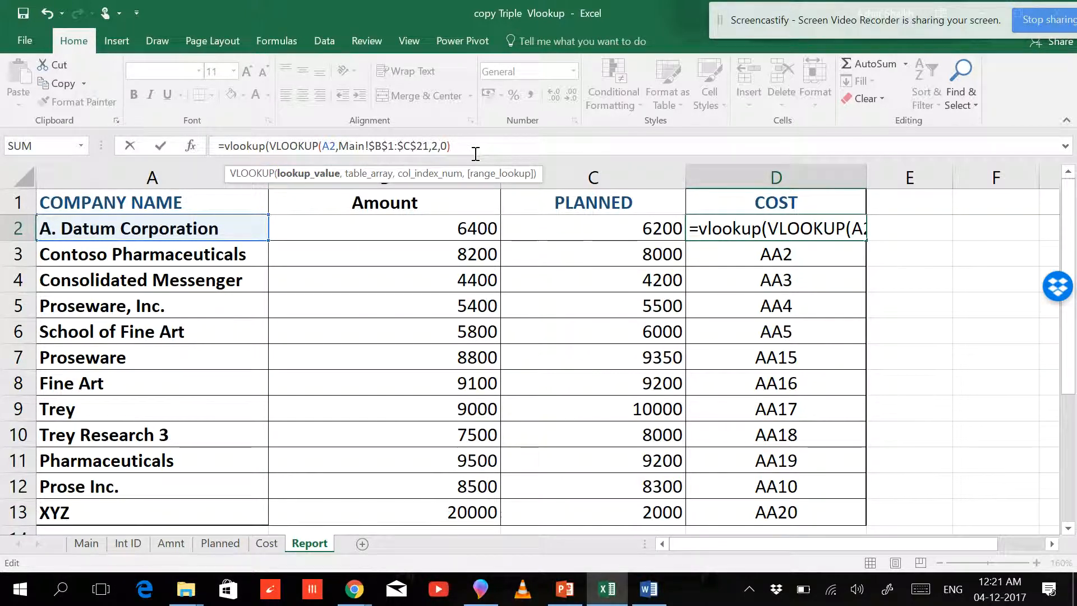
text(,)
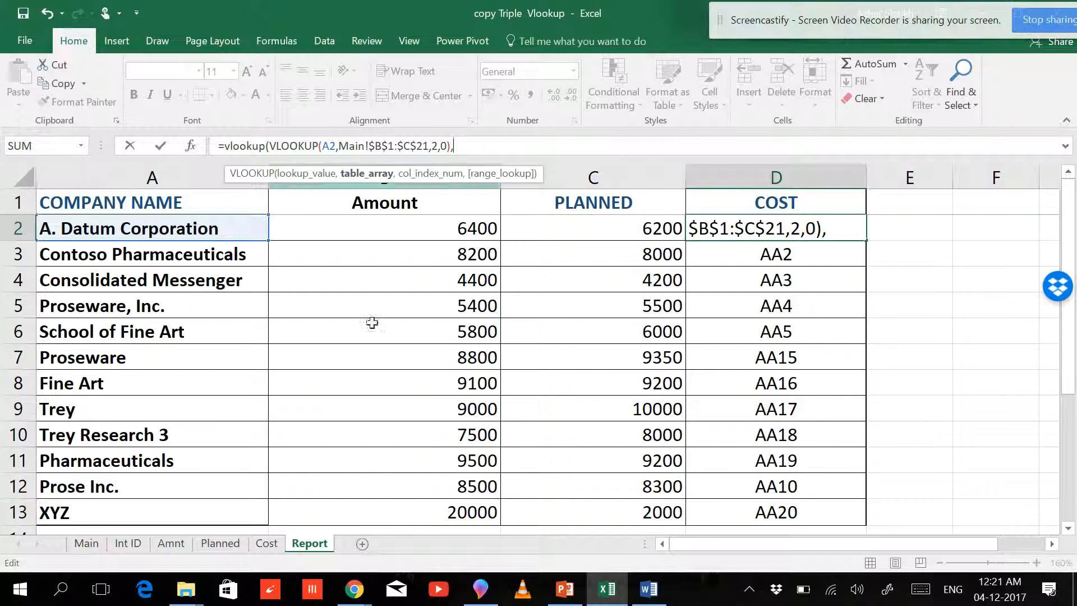
- Complete D2's outer VLOOKUP with table array 'Int ID'!B1:C21, column index 2 and range lookup 0, and fill it down to row 13
click(128, 543)
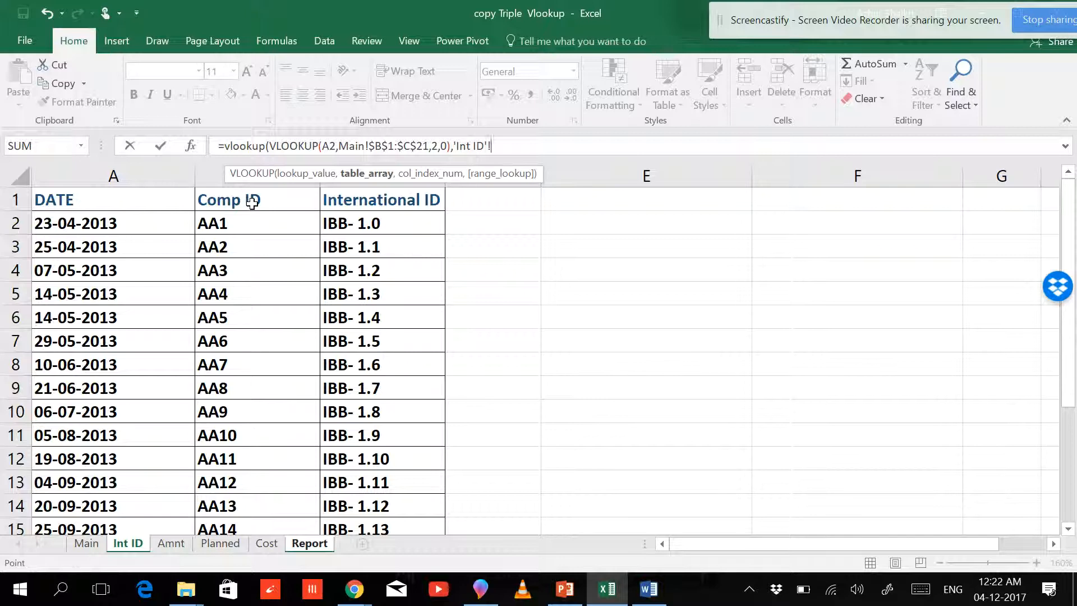
drag(249, 199, 365, 508)
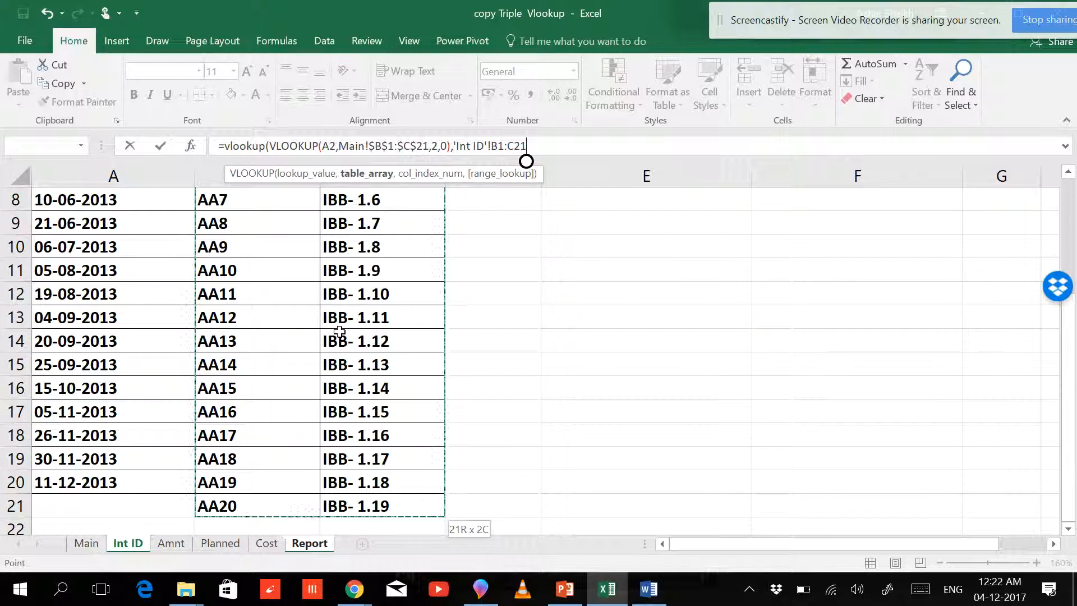
drag(1069, 336, 1074, 211)
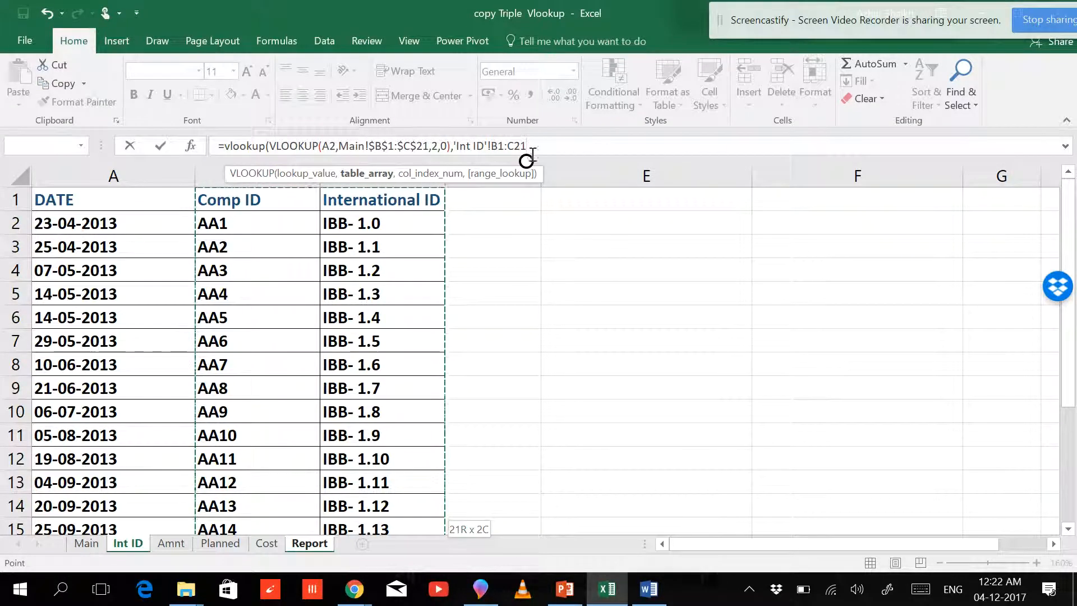
text(,)
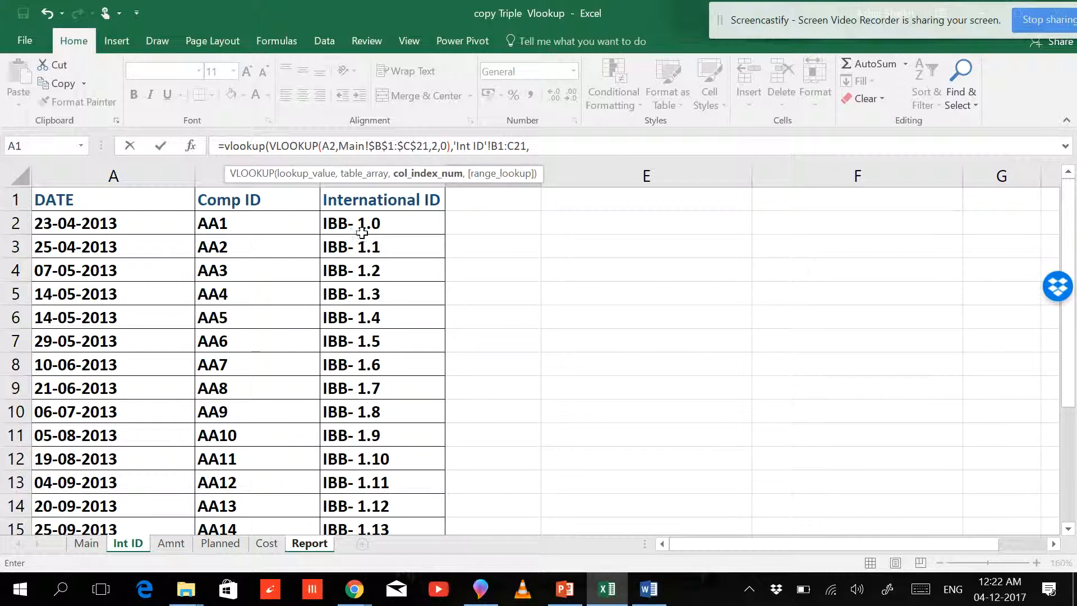
text(2,)
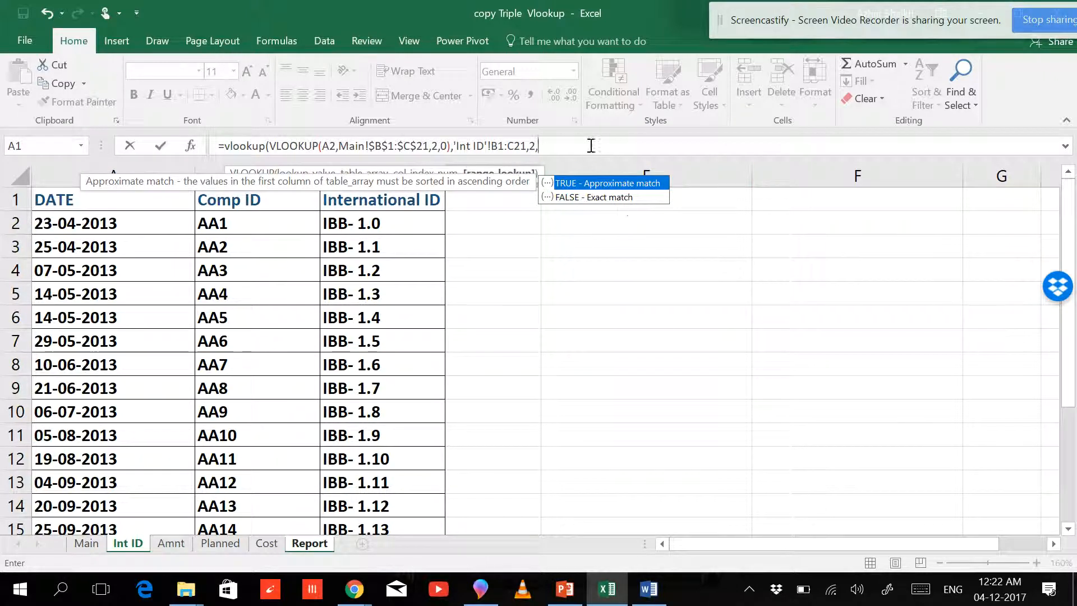
text(0))
key(Return)
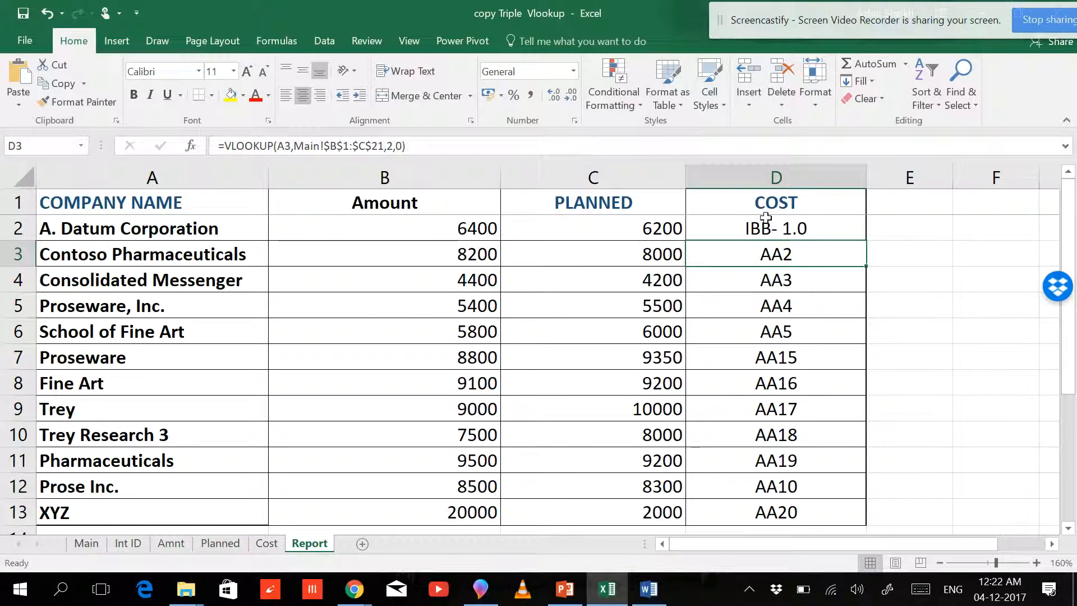
click(858, 234)
double_click(868, 242)
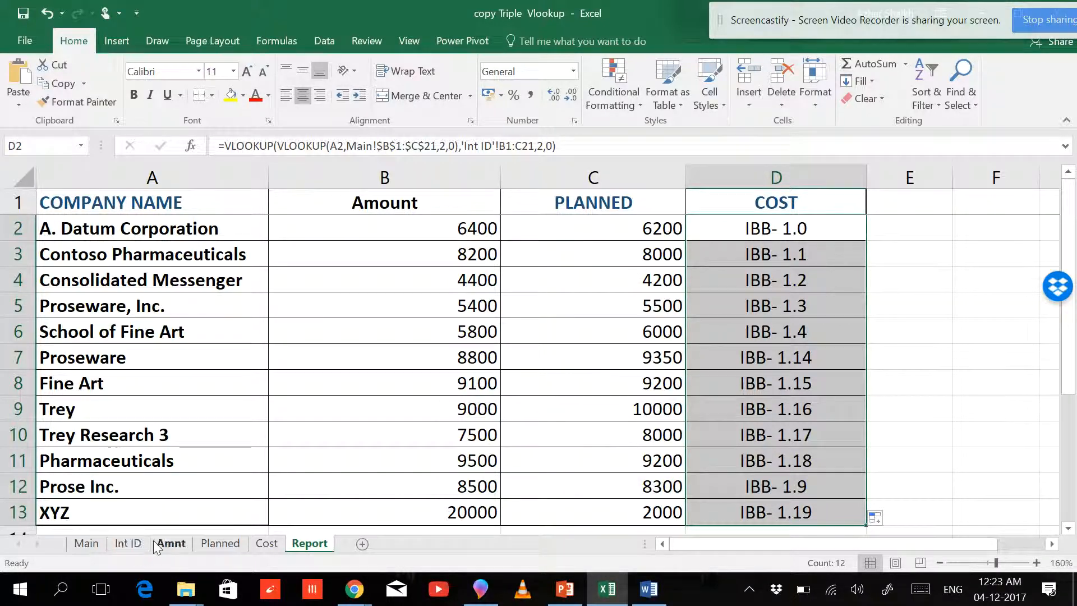
- Cross-check the COST column's International IDs against the Comp IDs in the Int ID and Main sheets, and return to Report
click(129, 548)
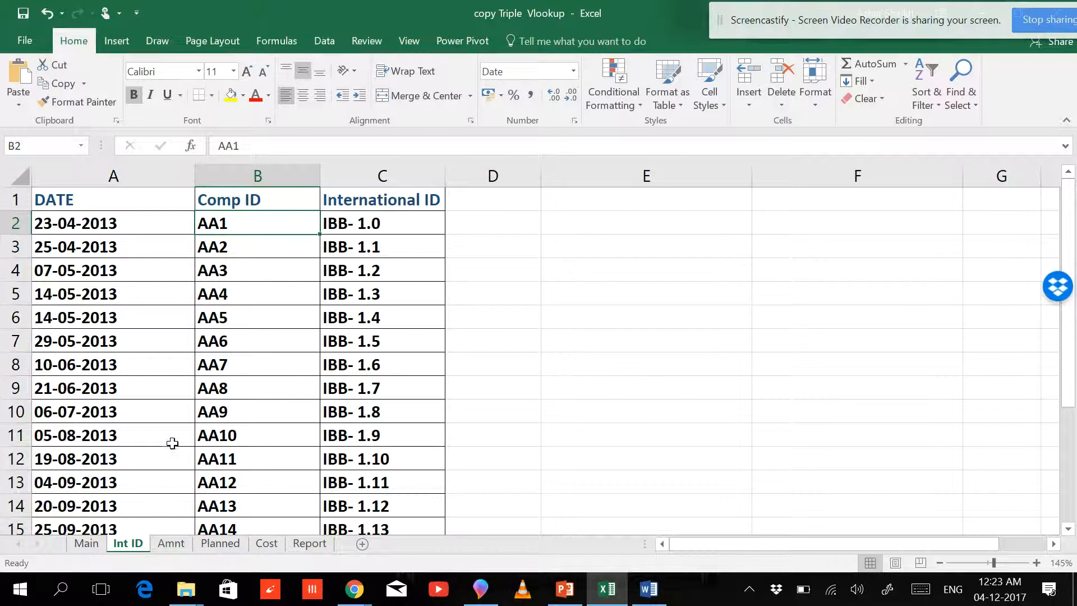
scroll(178, 437, down, 1)
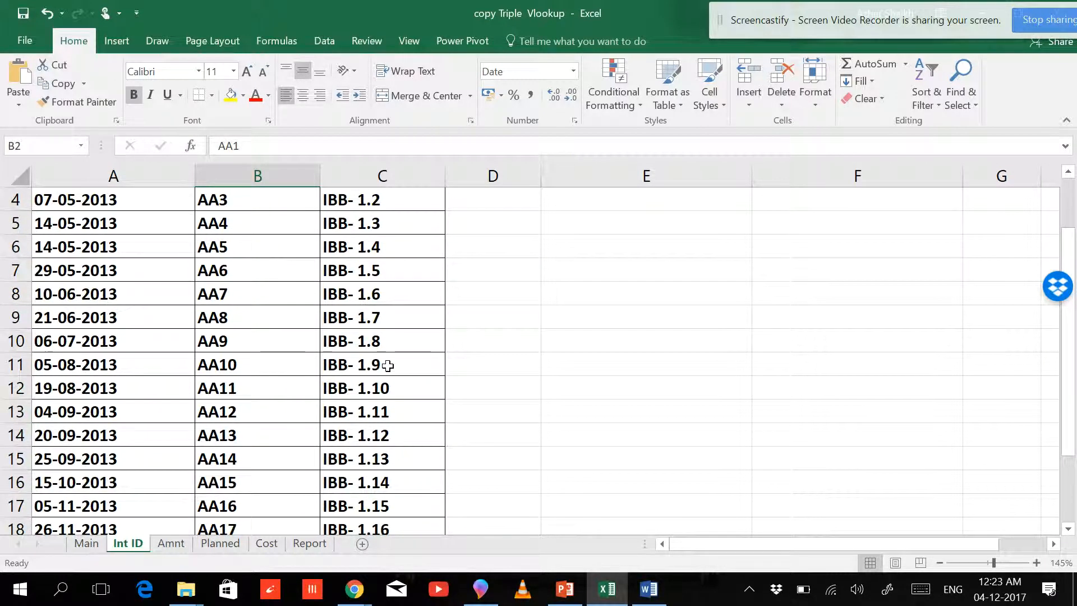
click(255, 367)
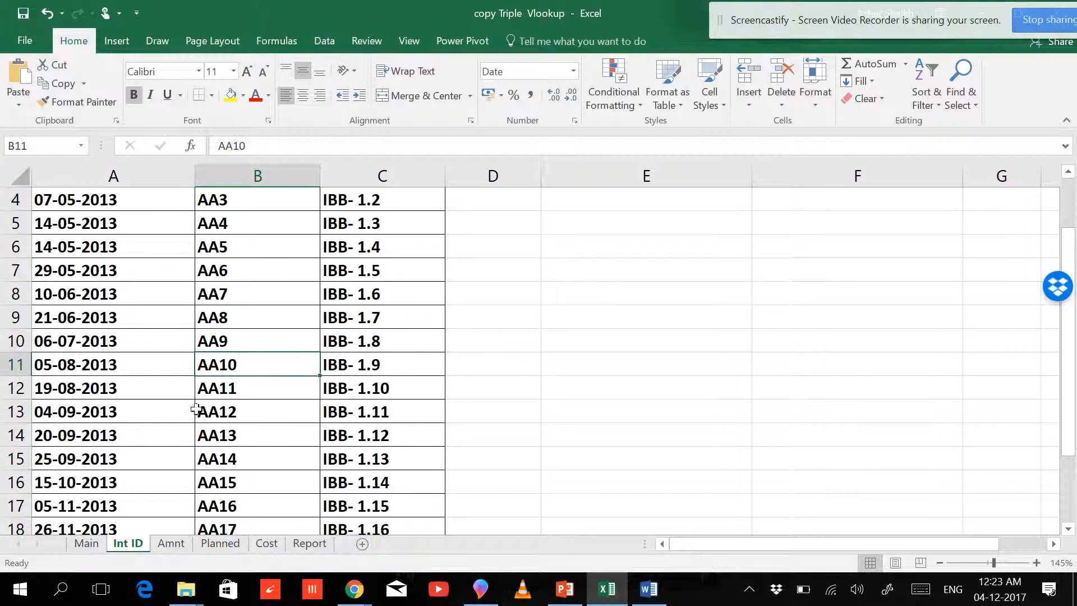
click(93, 548)
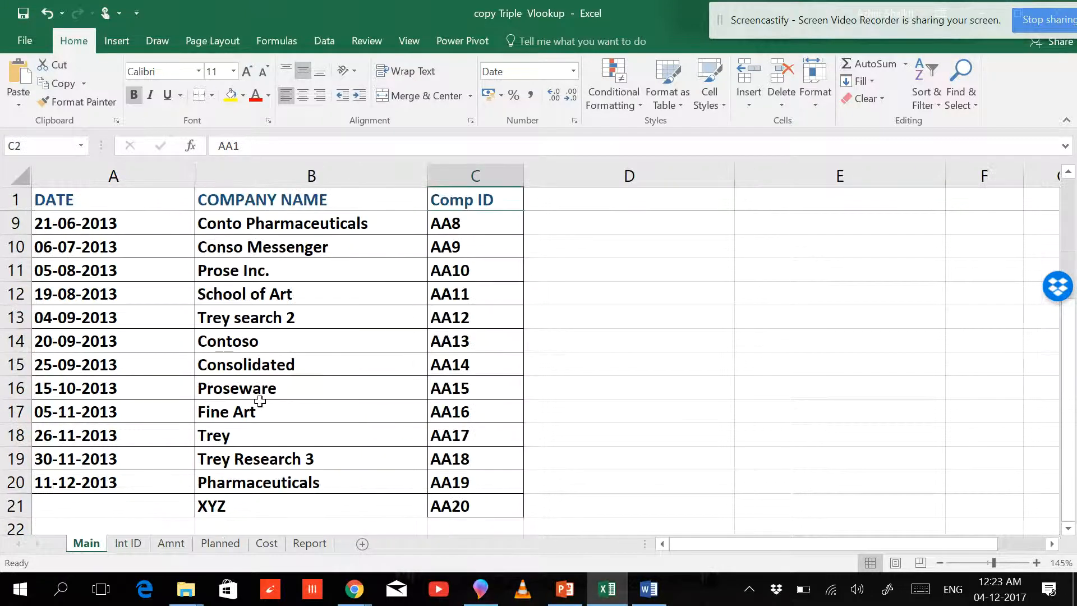
scroll(260, 401, up, 1)
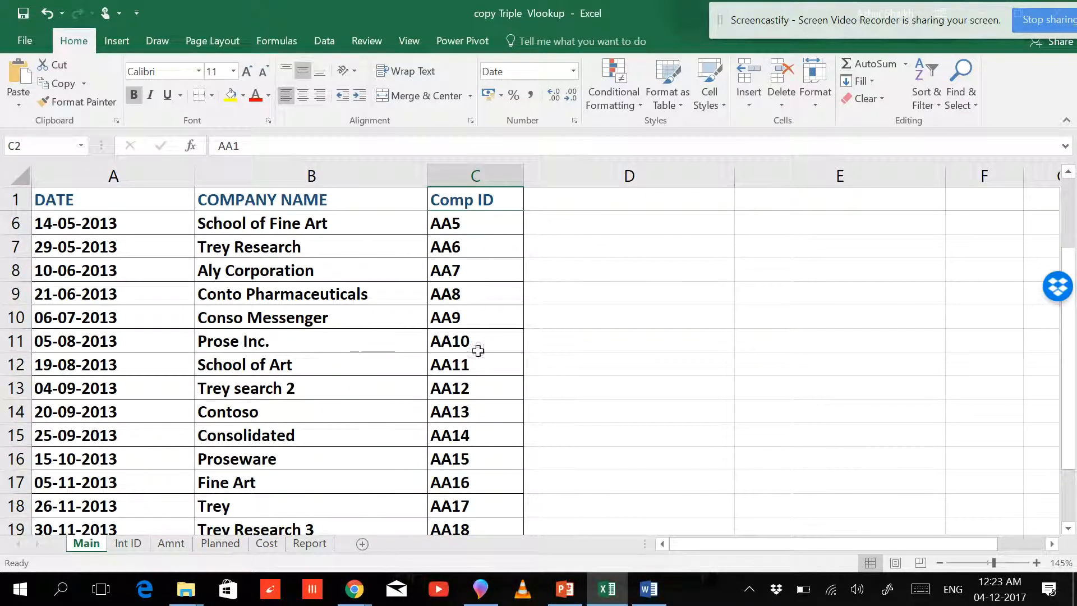
scroll(377, 342, up, 1)
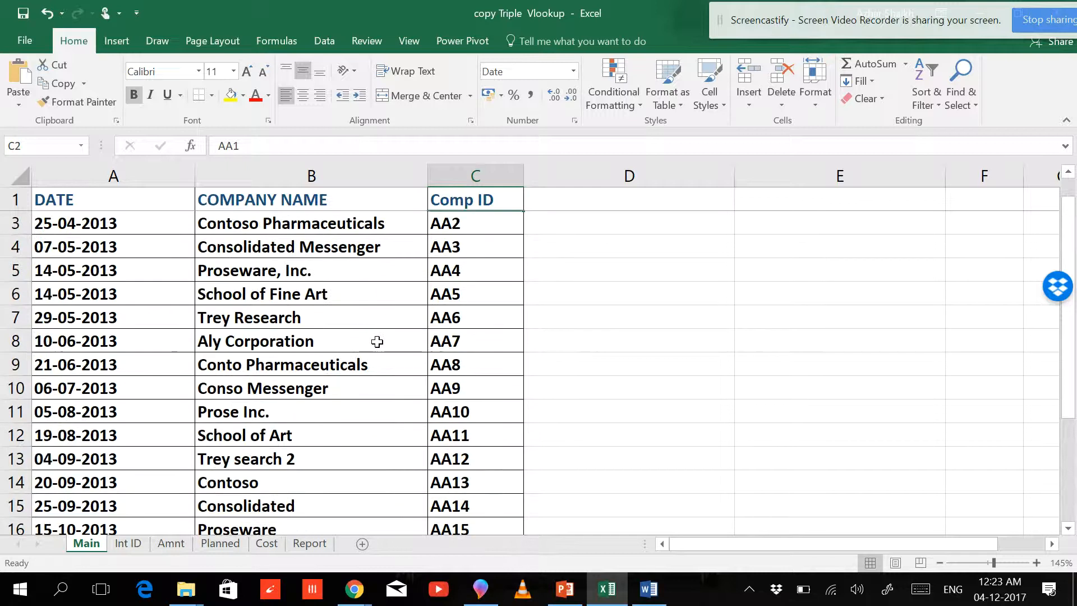
scroll(354, 380, up, 1)
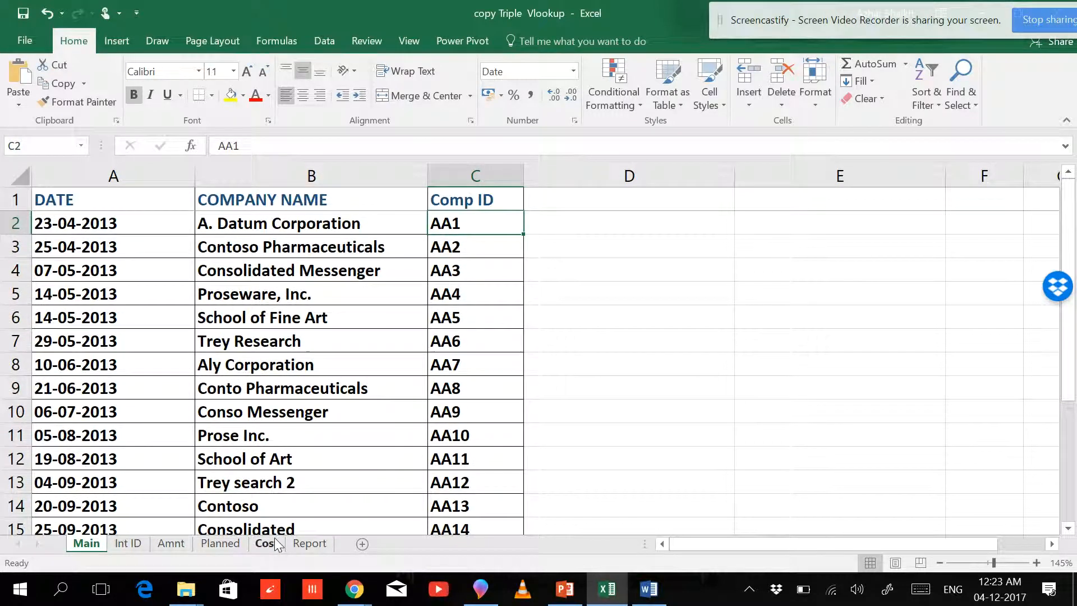
click(308, 544)
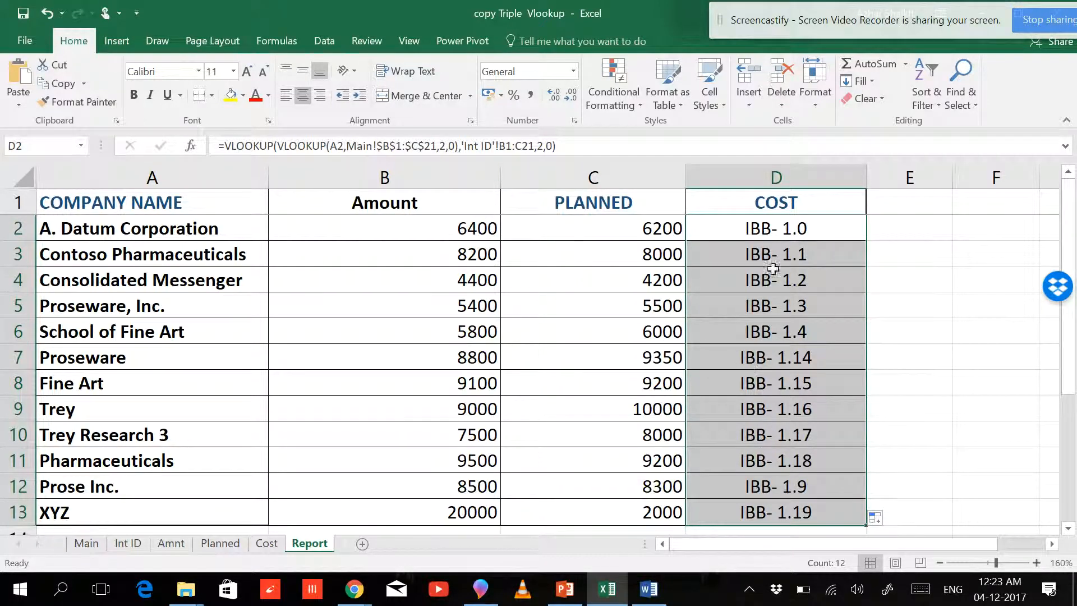
- Inspect several COST column formulas from D3 down to compare their relative Int ID table array references
click(794, 250)
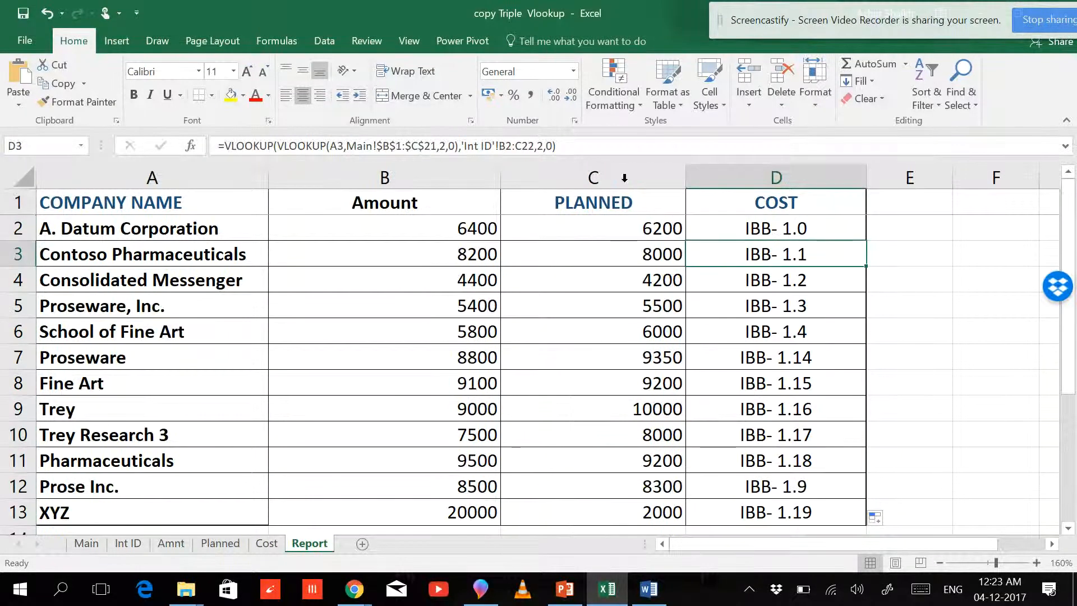
click(802, 279)
click(797, 306)
click(766, 353)
click(762, 392)
- Make the 'Int ID' table array in D2's formula absolute, changing it to $B$1:$C$21
click(777, 226)
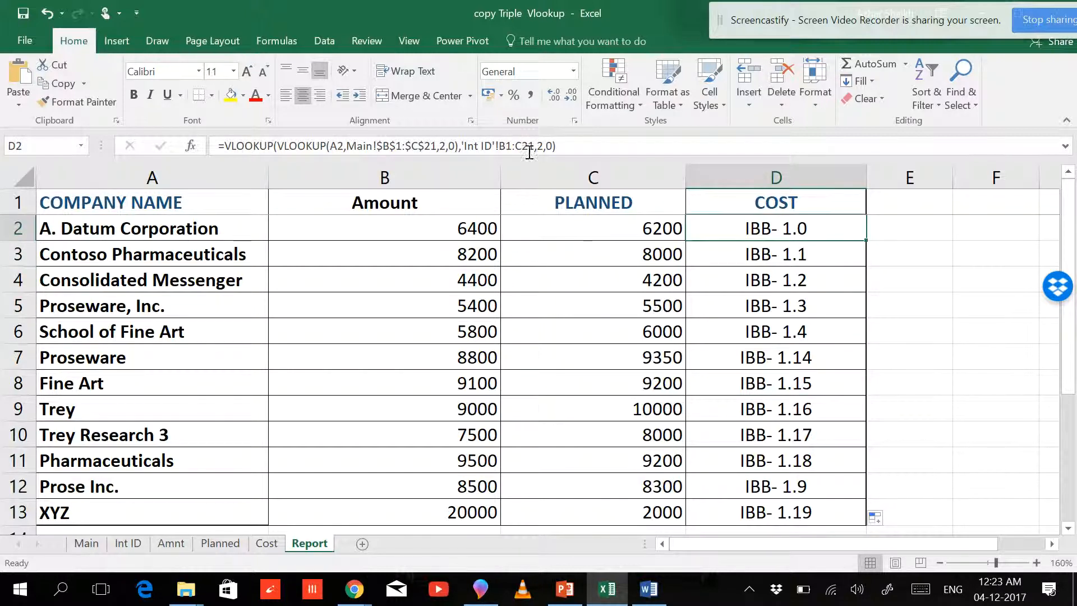
click(509, 145)
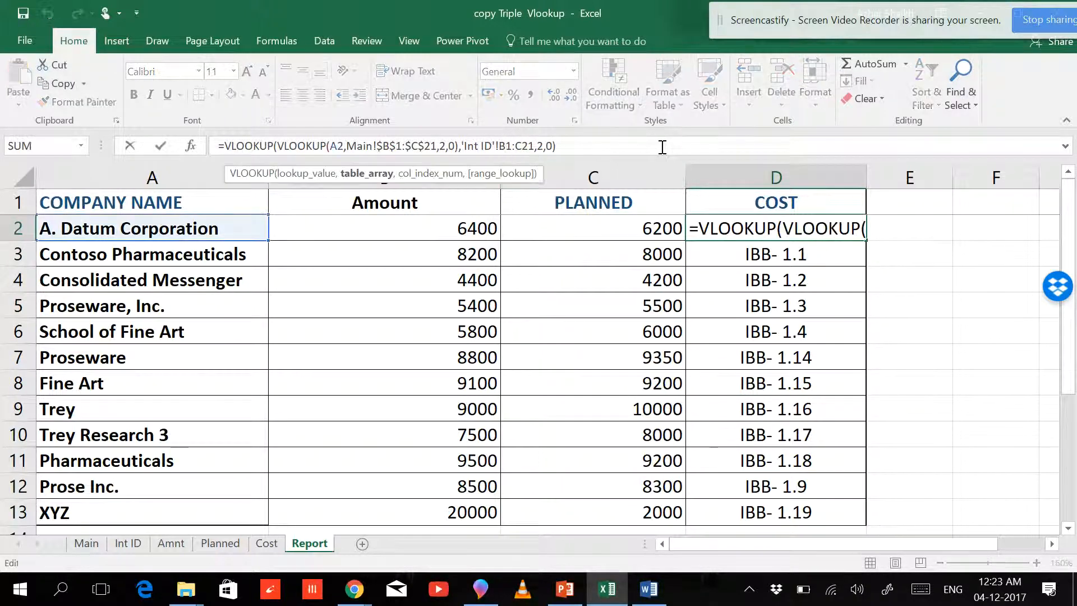
key(F4)
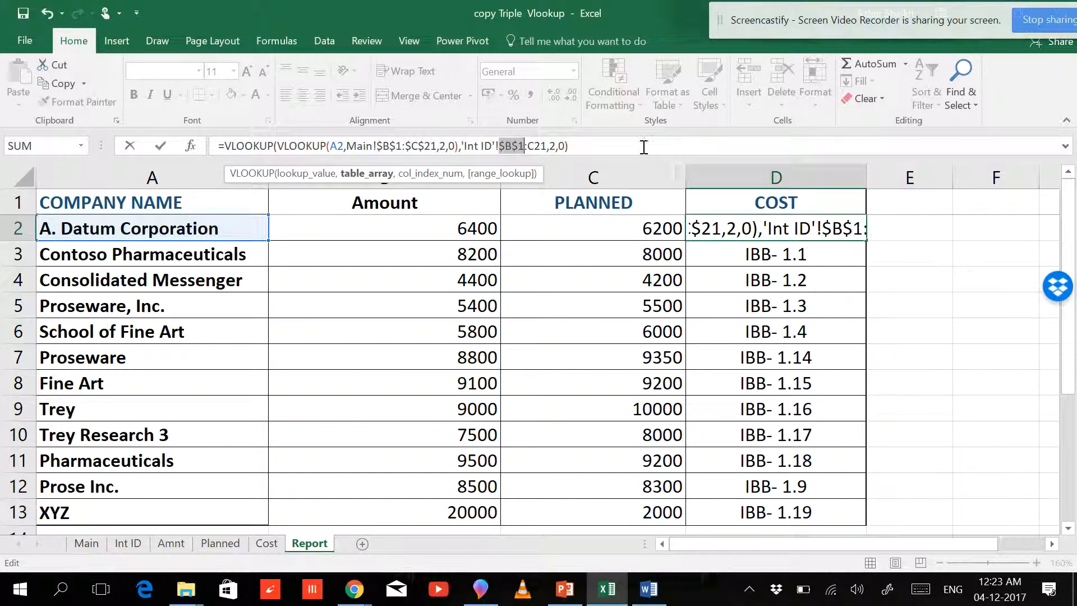
double_click(536, 145)
key(F4)
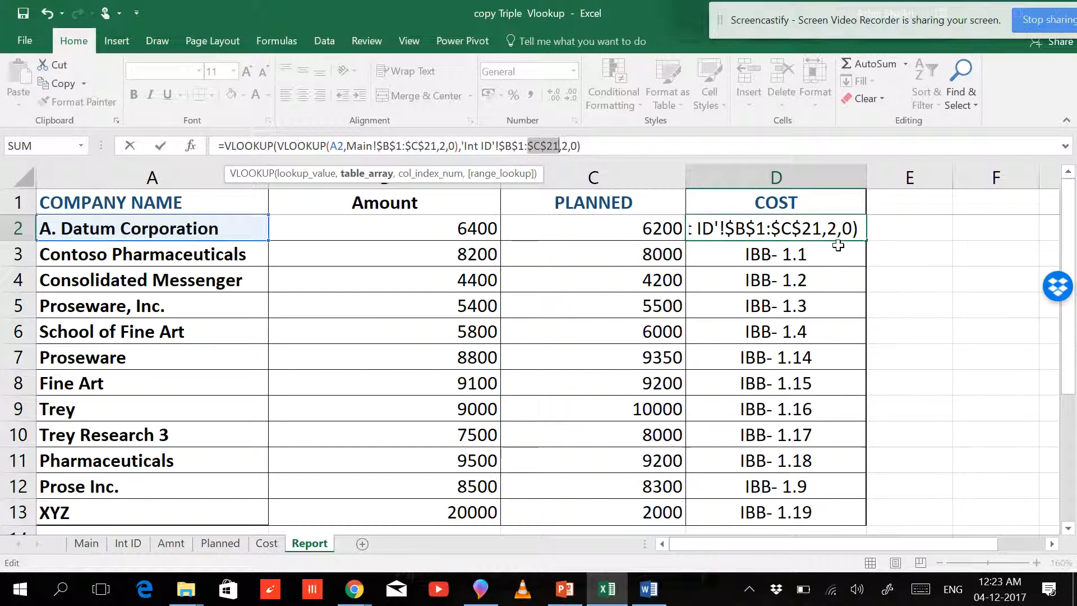
key(Return)
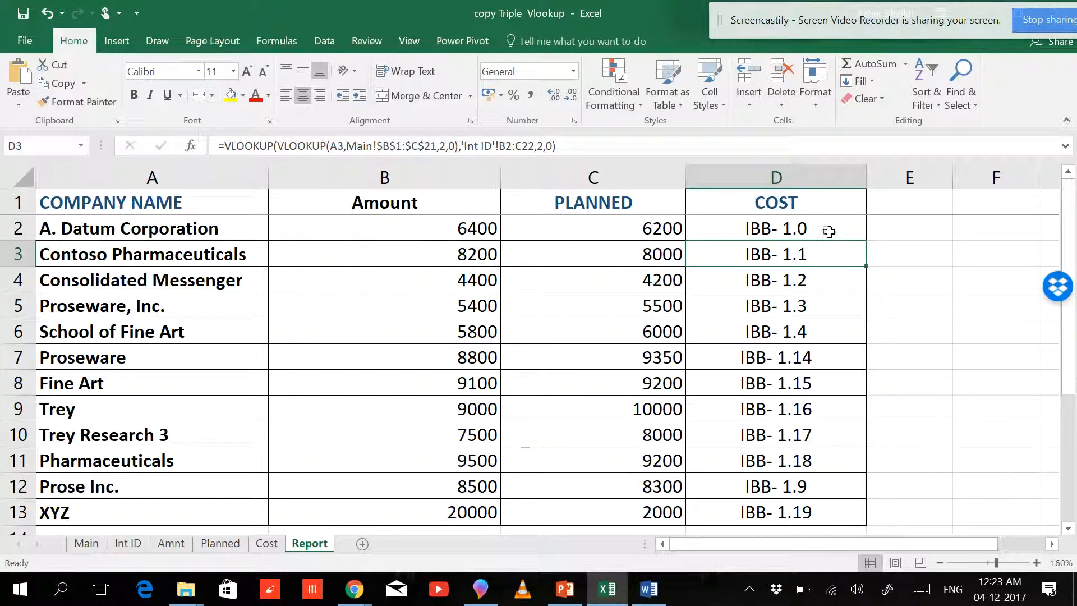
- Fill D2's formula down the COST column to row 13 and check the references in D3 and D4
click(829, 232)
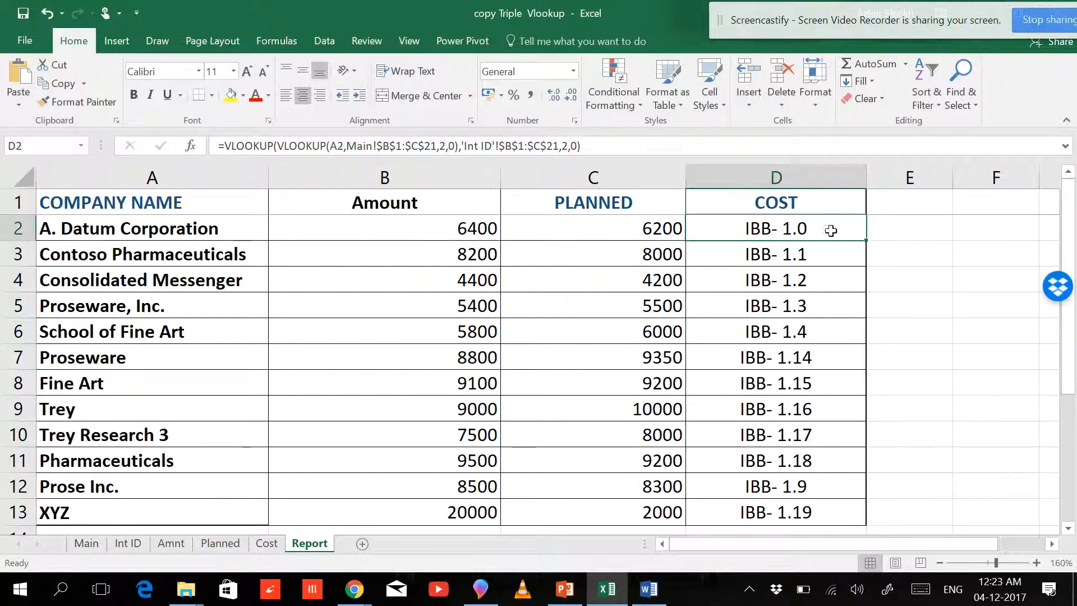
double_click(864, 239)
click(819, 261)
click(805, 280)
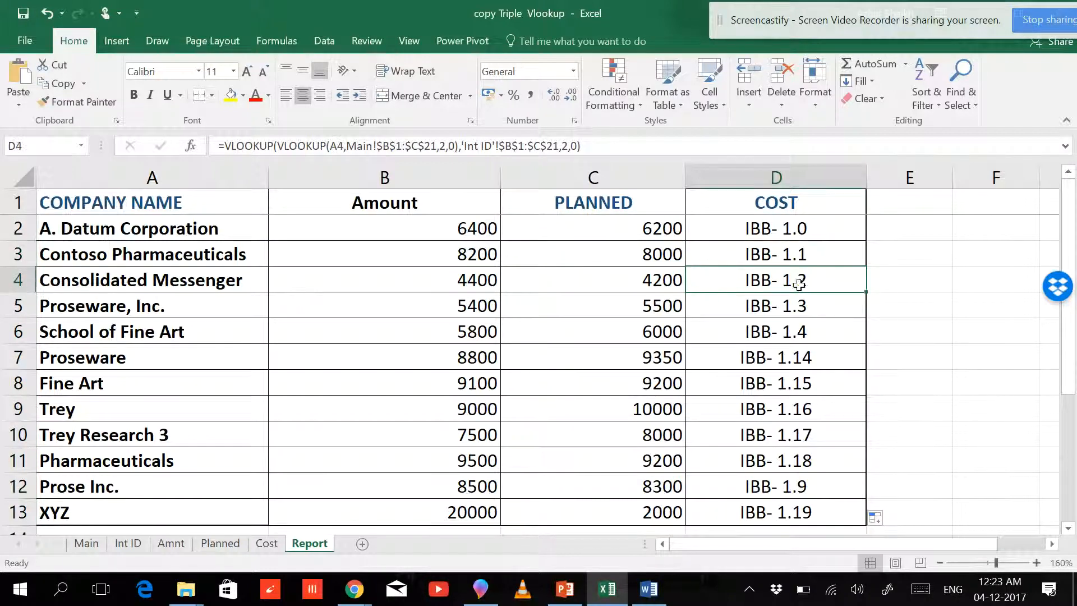
- Review the Cost sheet's columns, return to Report, and nest D2's existing formula as the lookup value of a third, outermost VLOOKUP
click(745, 229)
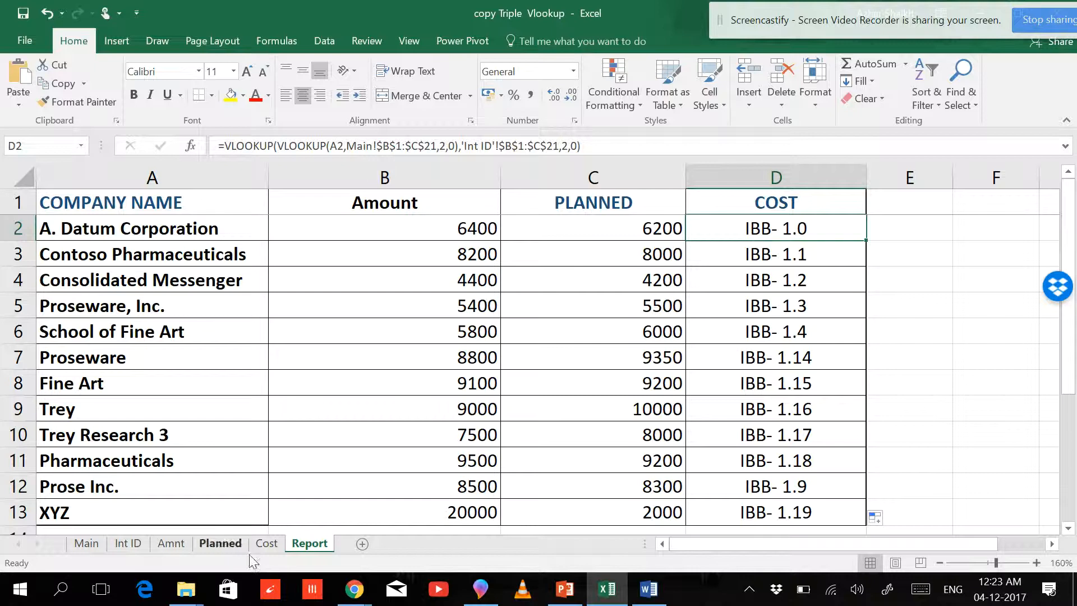
click(266, 543)
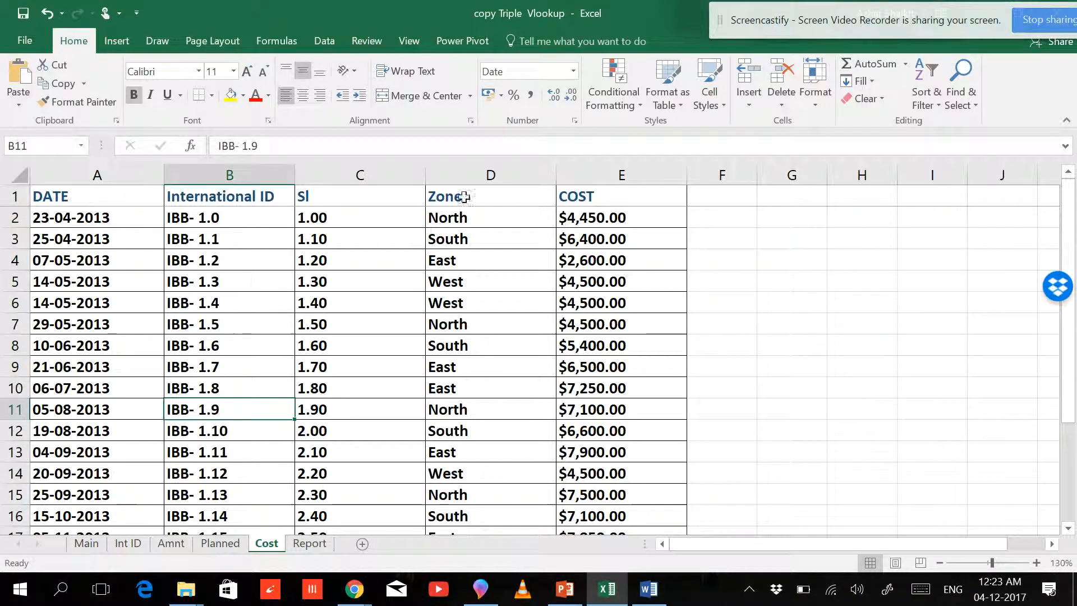
click(305, 546)
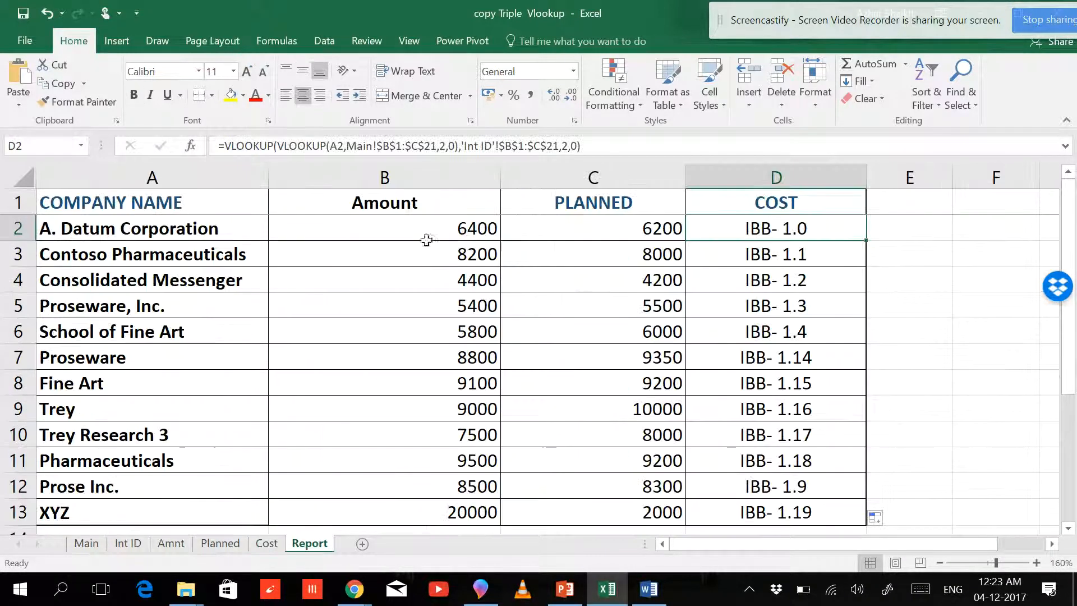
click(229, 147)
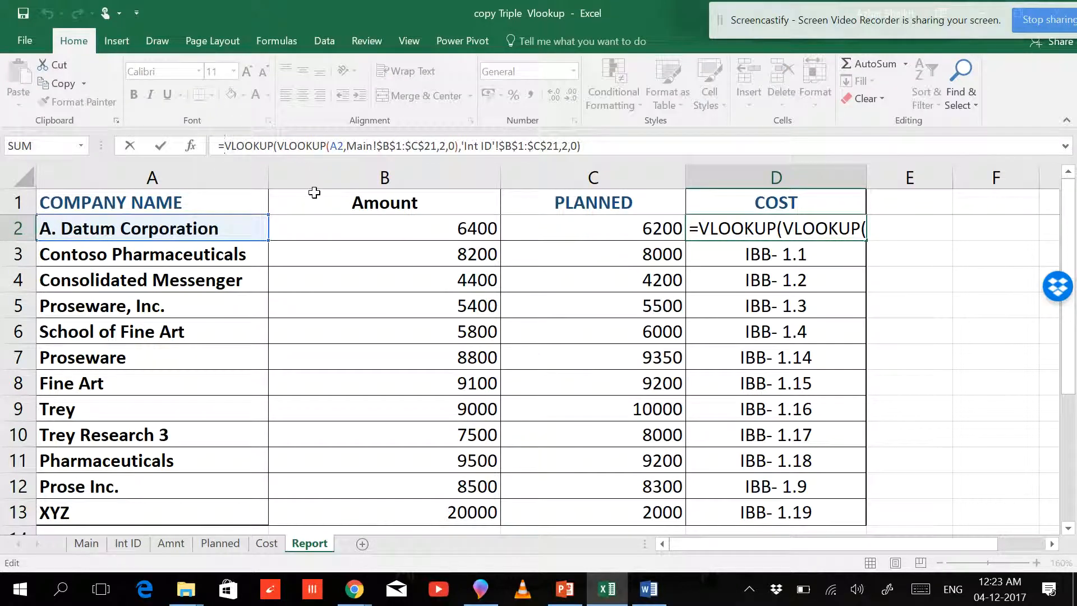
text(vlookup)
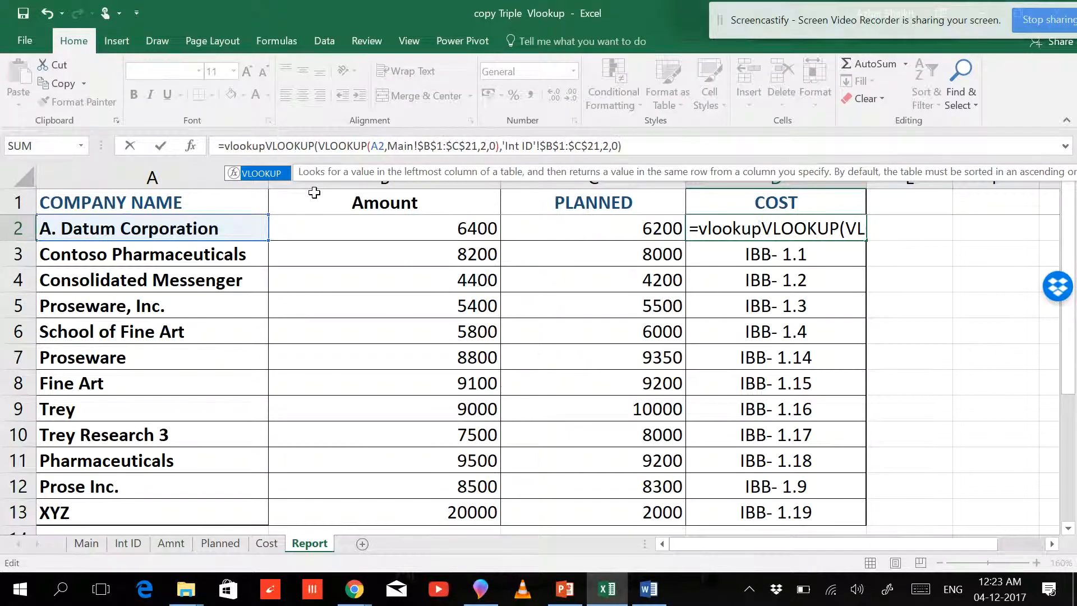
text(()
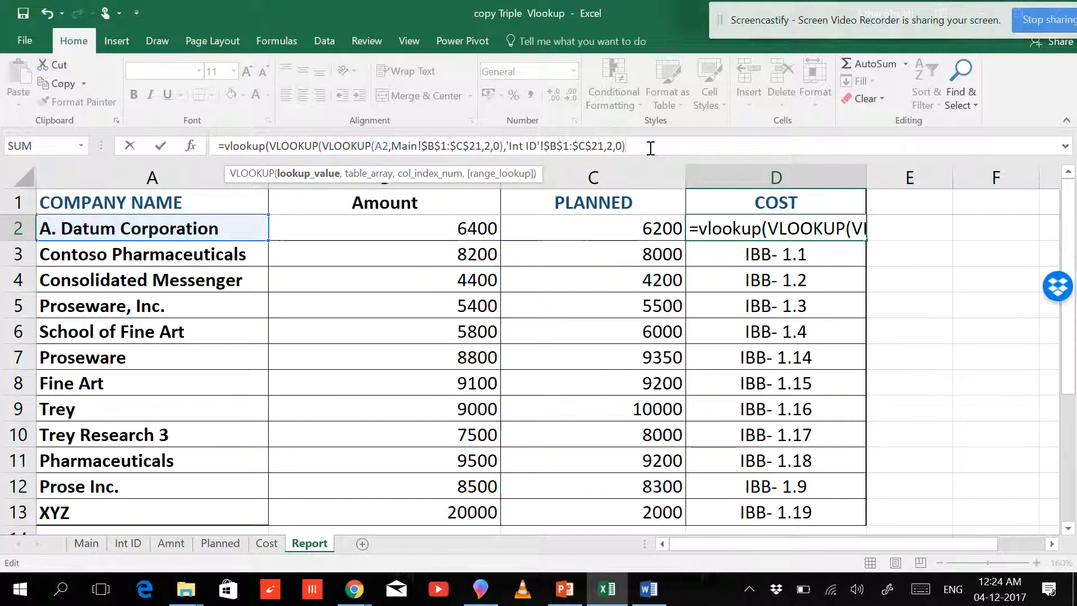
text(,)
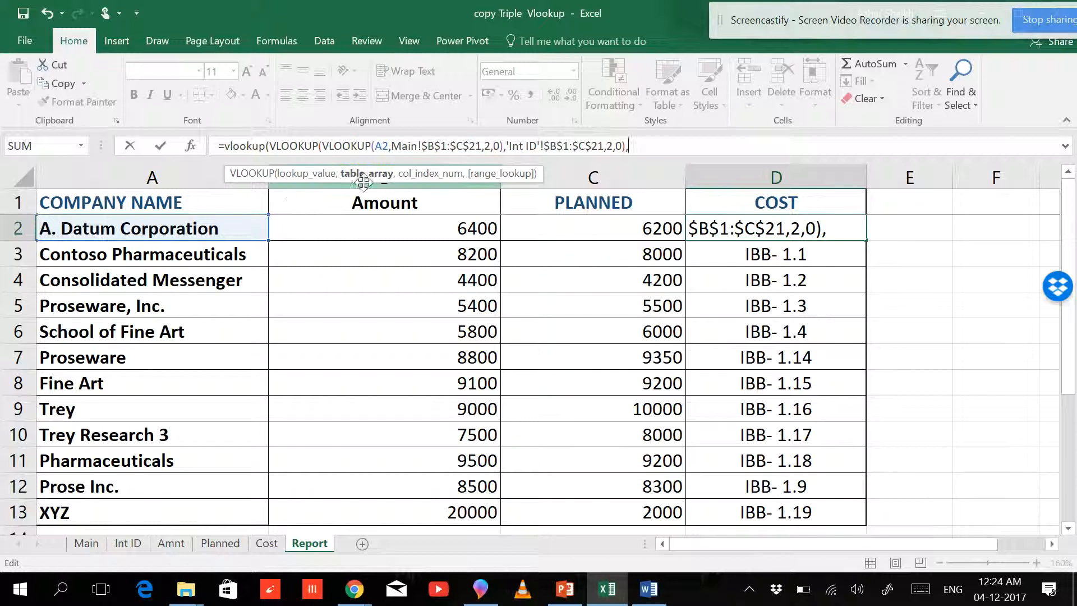
- Complete D2's outermost VLOOKUP with table array Cost!B:E, column index 3 and range lookup 0, and fill it down to row 13
click(267, 542)
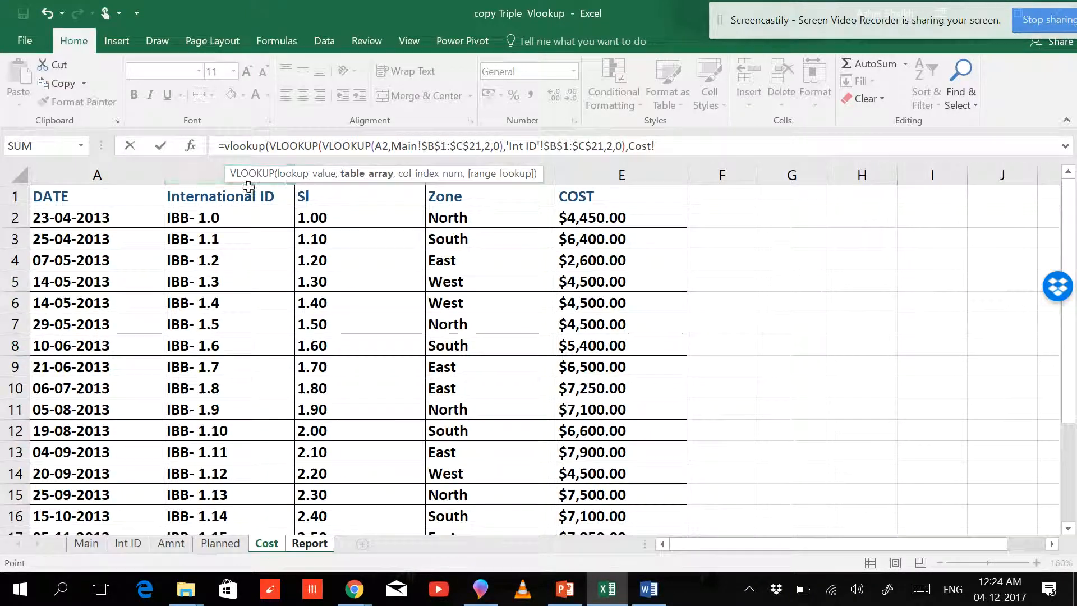
drag(230, 180, 634, 176)
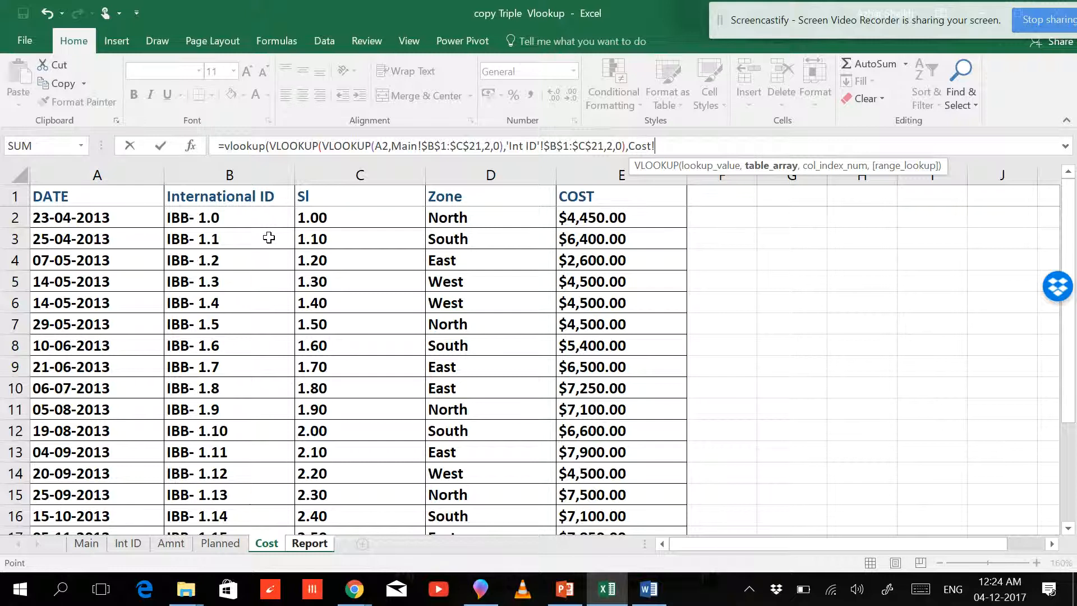
drag(251, 173, 609, 177)
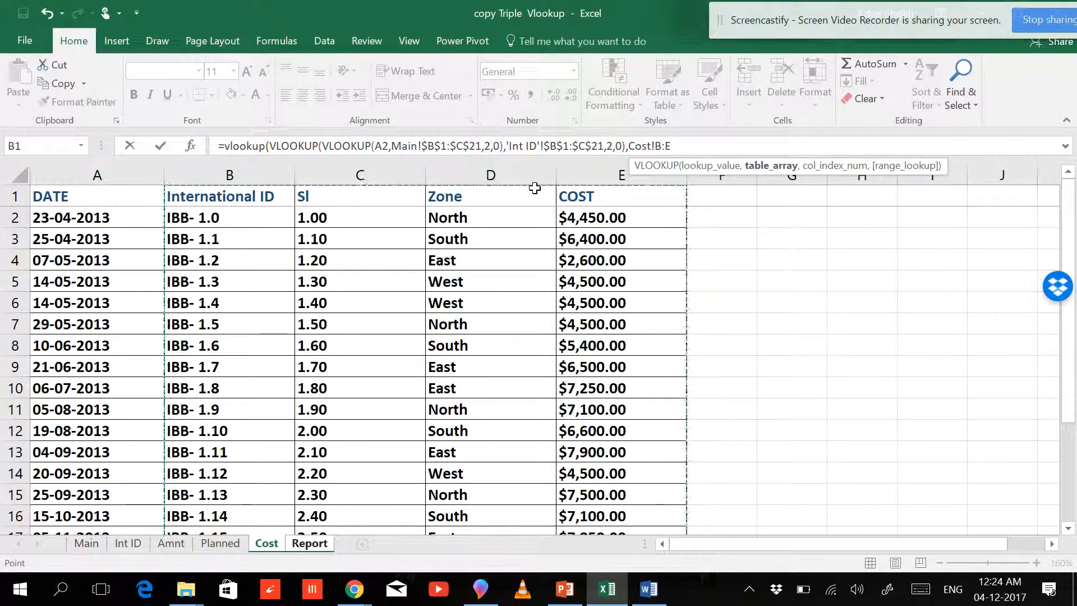
text(,3)
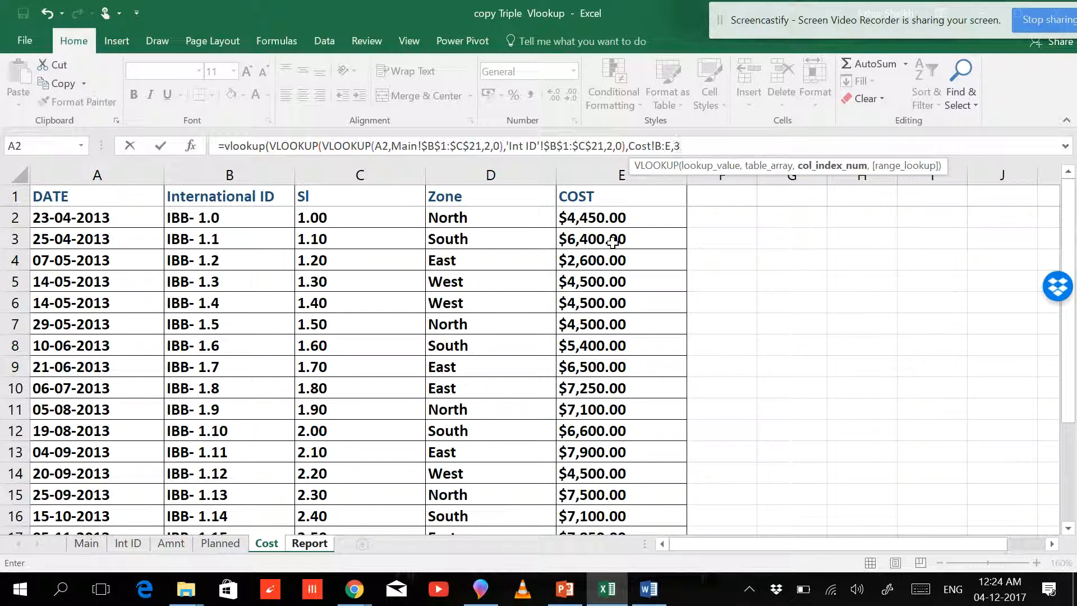
text(,)
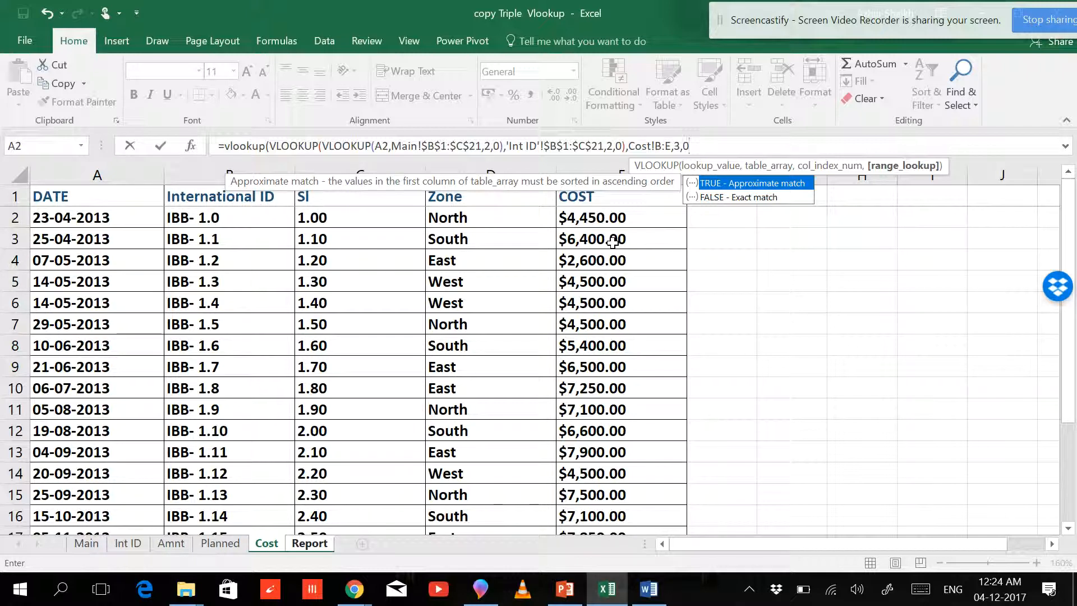
text(0)
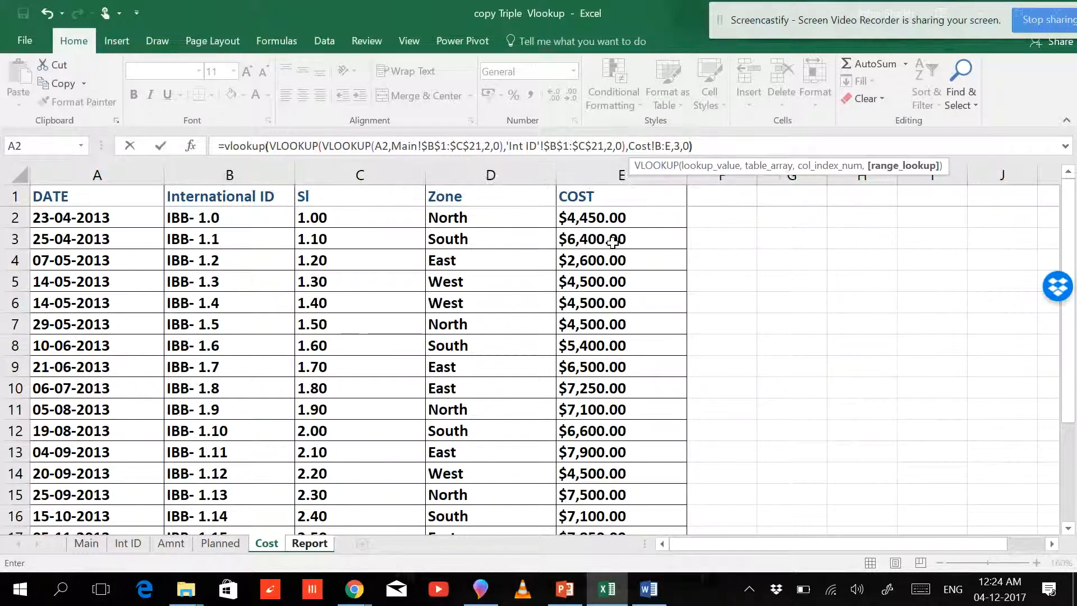
text())
key(Return)
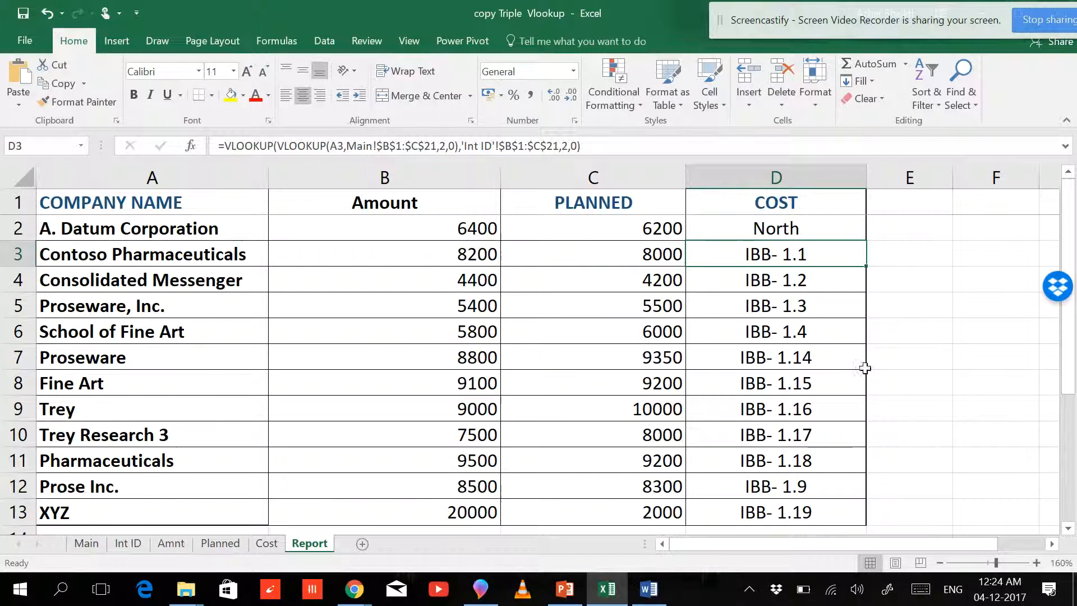
click(808, 228)
double_click(869, 242)
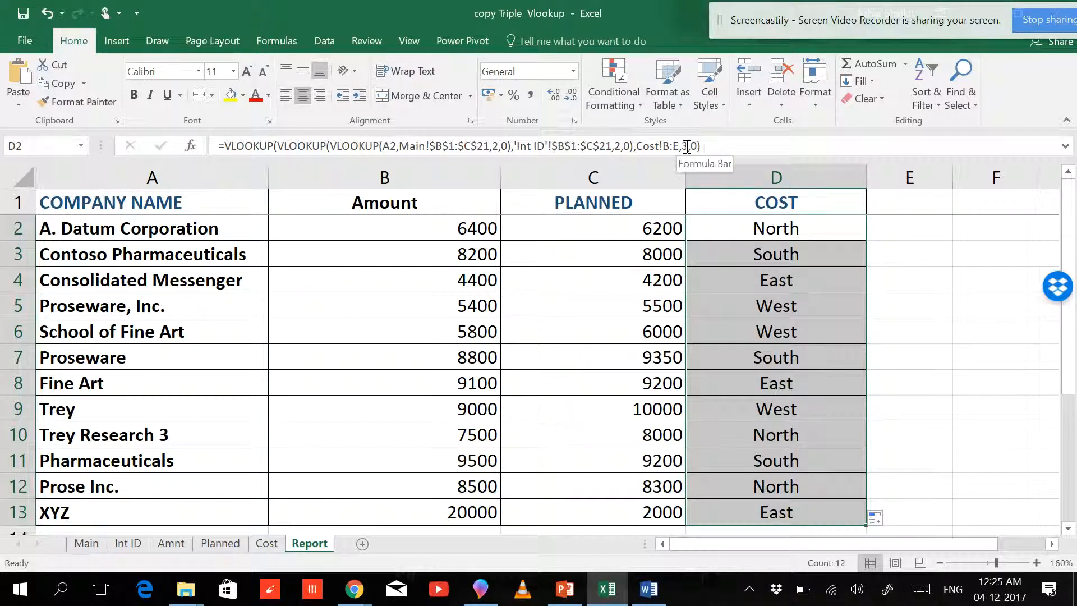
- Set the outermost VLOOKUP's column index in D2 to 4 and fill the formula down to row 13
click(687, 147)
key(BackSpace)
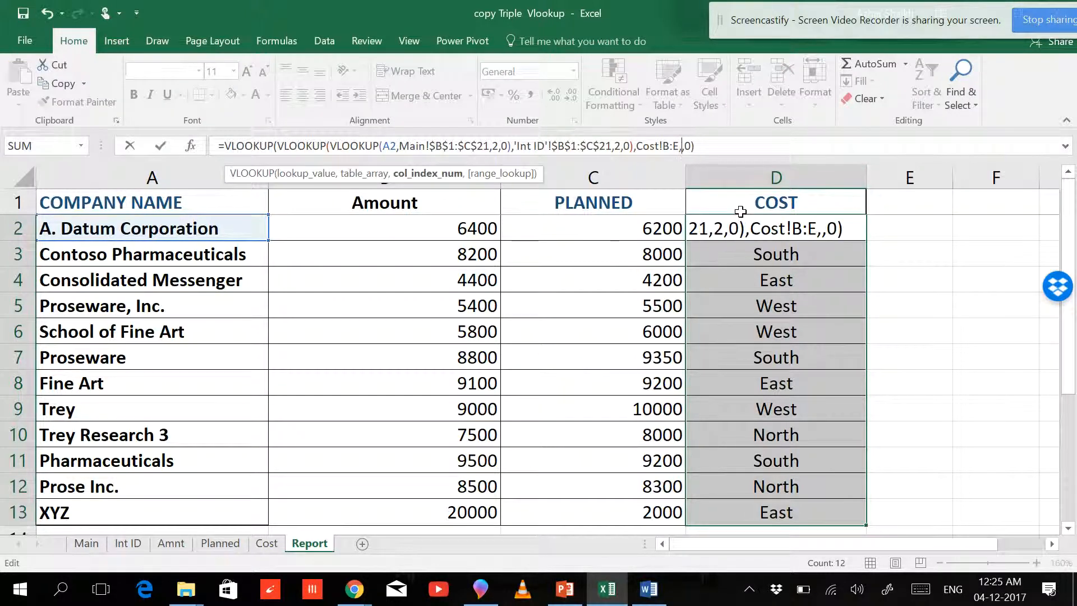
text(4)
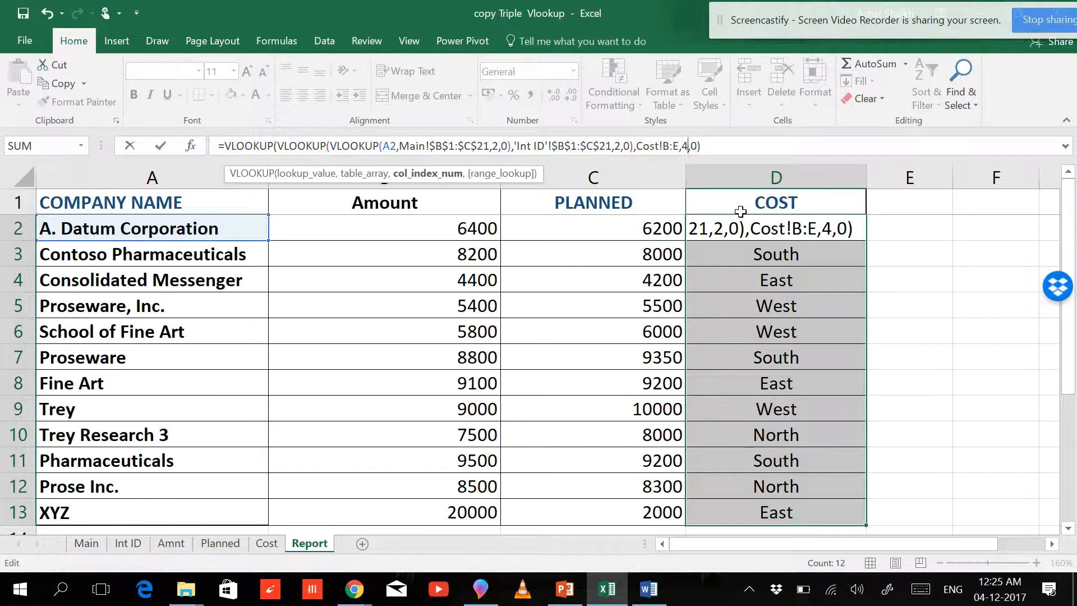
key(Return)
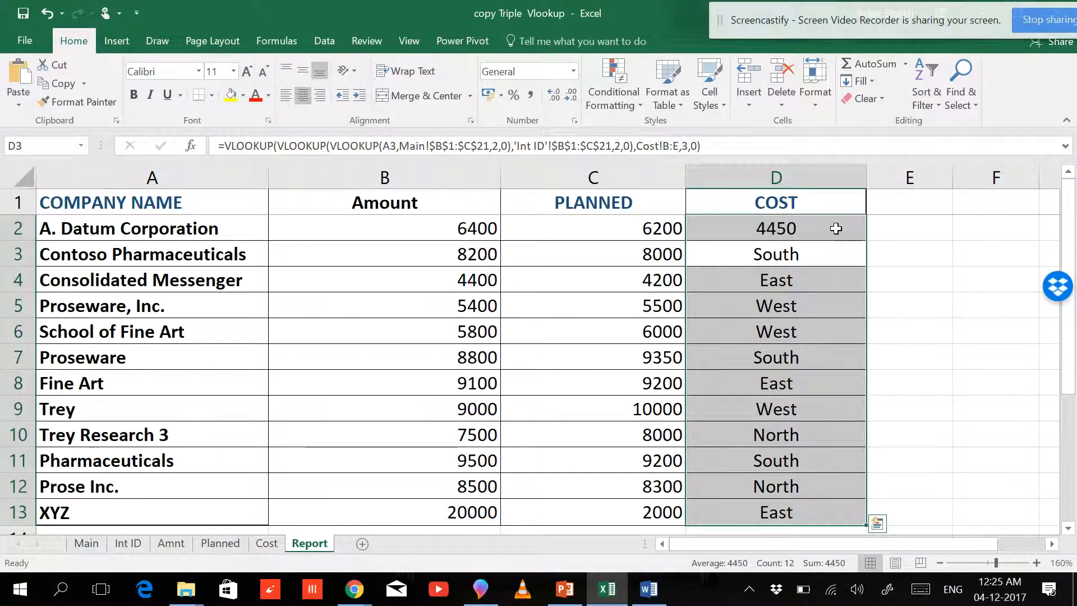
click(854, 234)
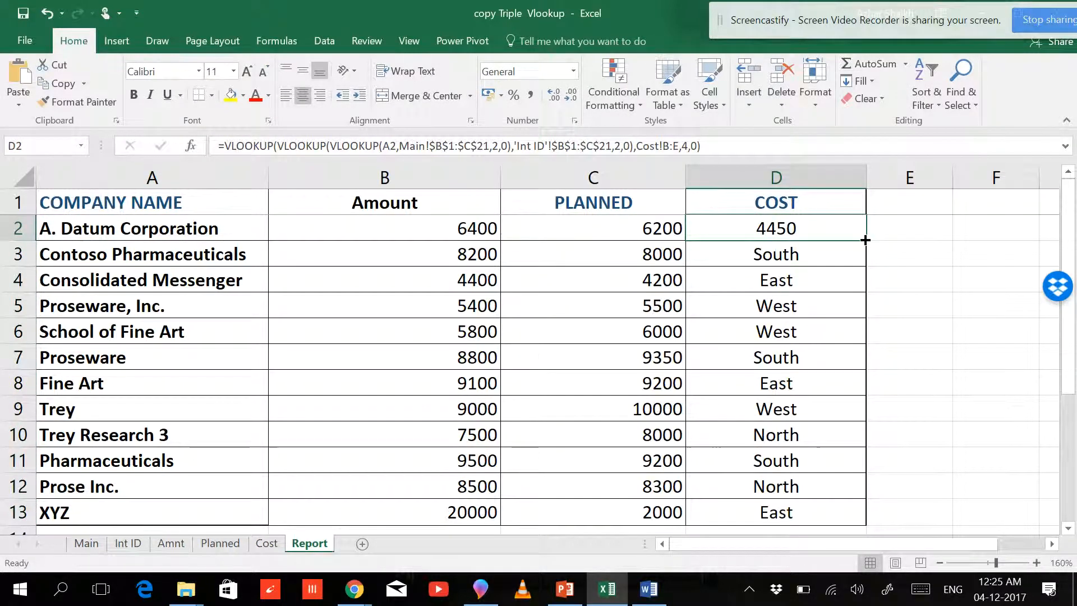
double_click(866, 240)
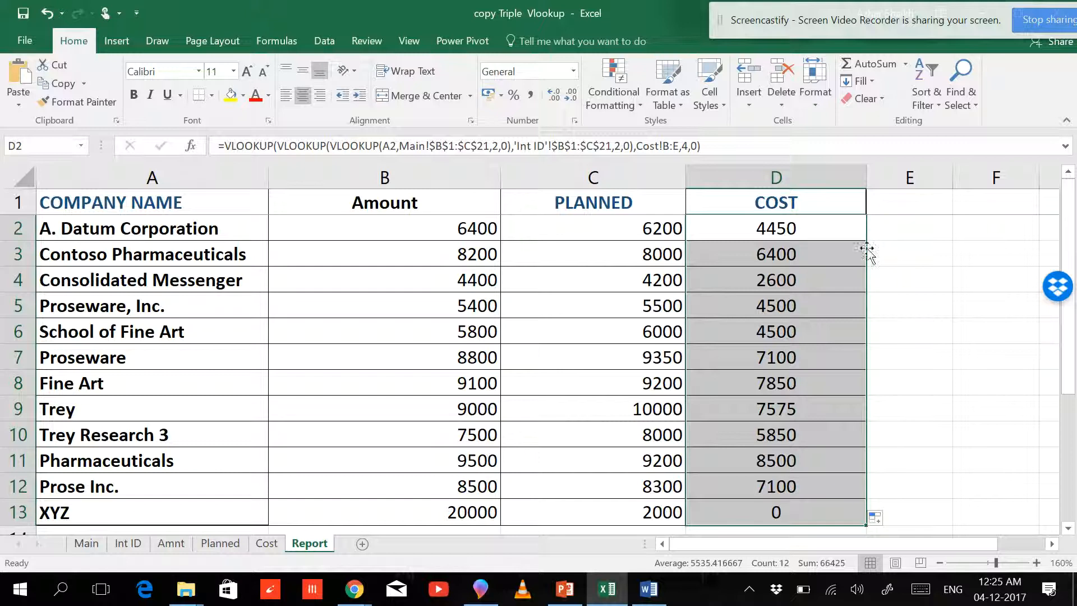
- Compare the Report sheet's COST results with the costs listed in the Cost sheet, and return to Report
scroll(799, 240, down, 2)
scroll(798, 241, up, 2)
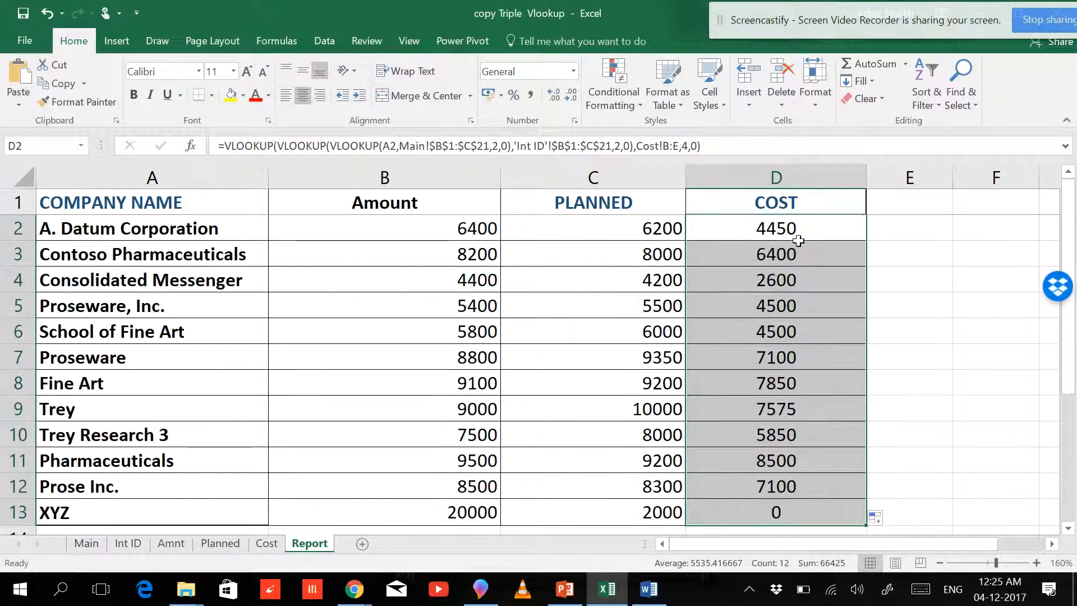
click(268, 545)
scroll(388, 413, down, 2)
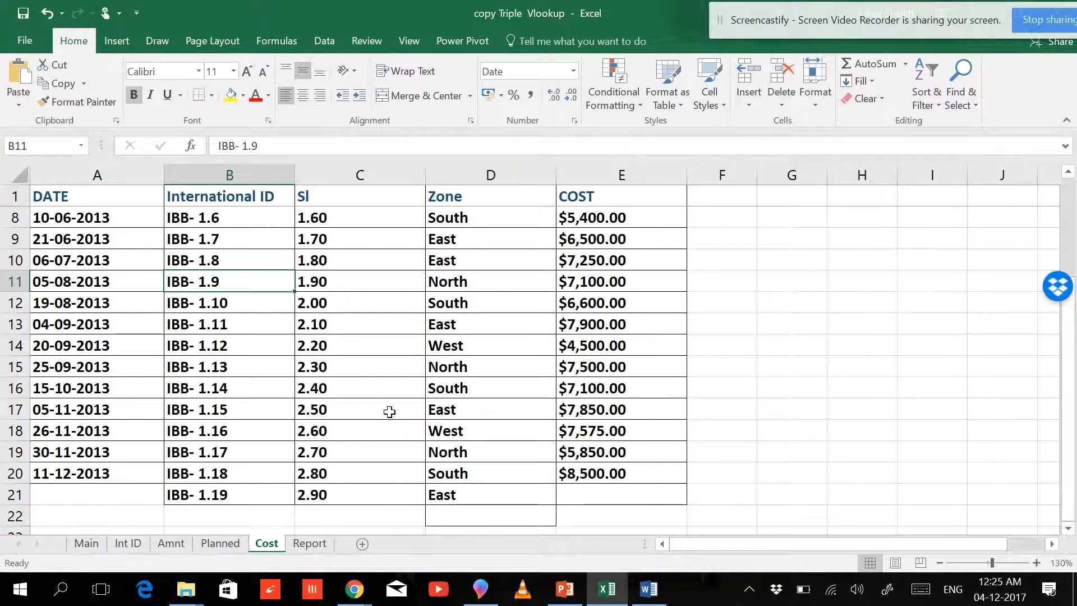
scroll(389, 412, up, 2)
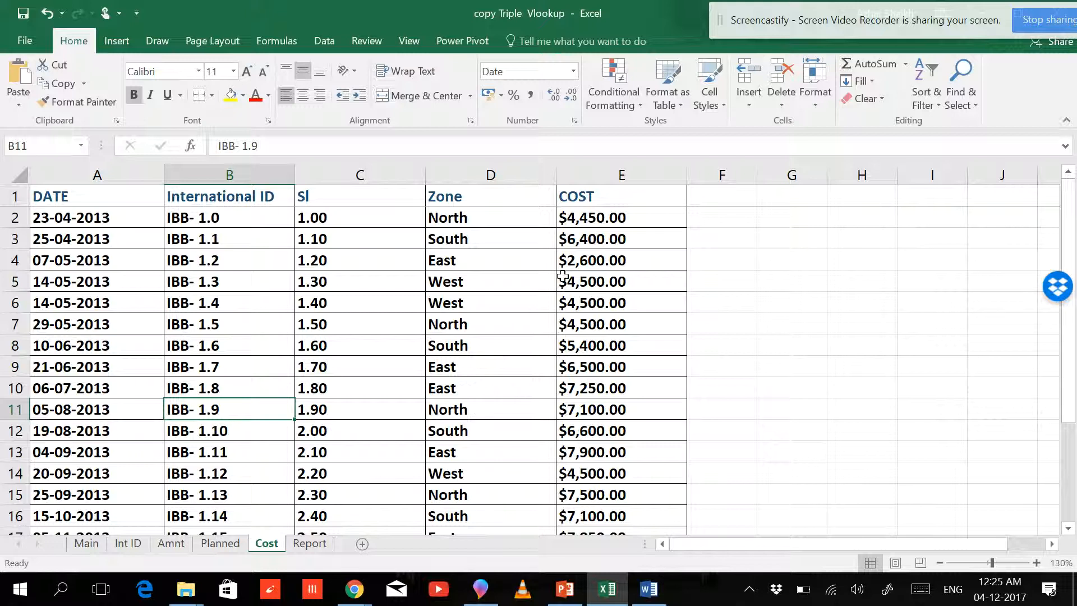
click(328, 543)
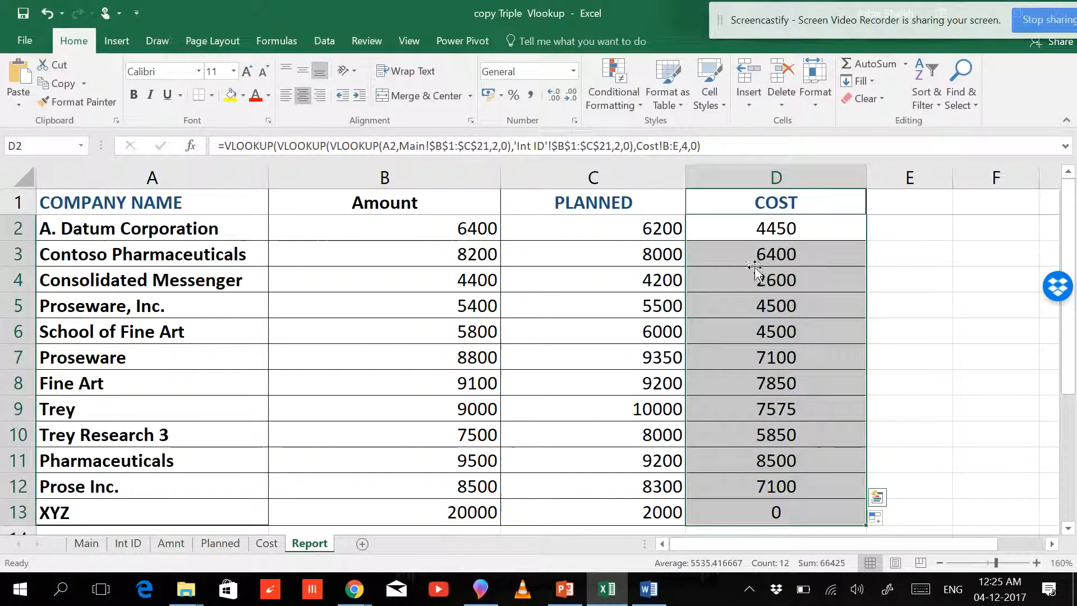
- Select XYZ in the Report sheet and find its matching entry and Comp ID in the Main sheet
click(218, 508)
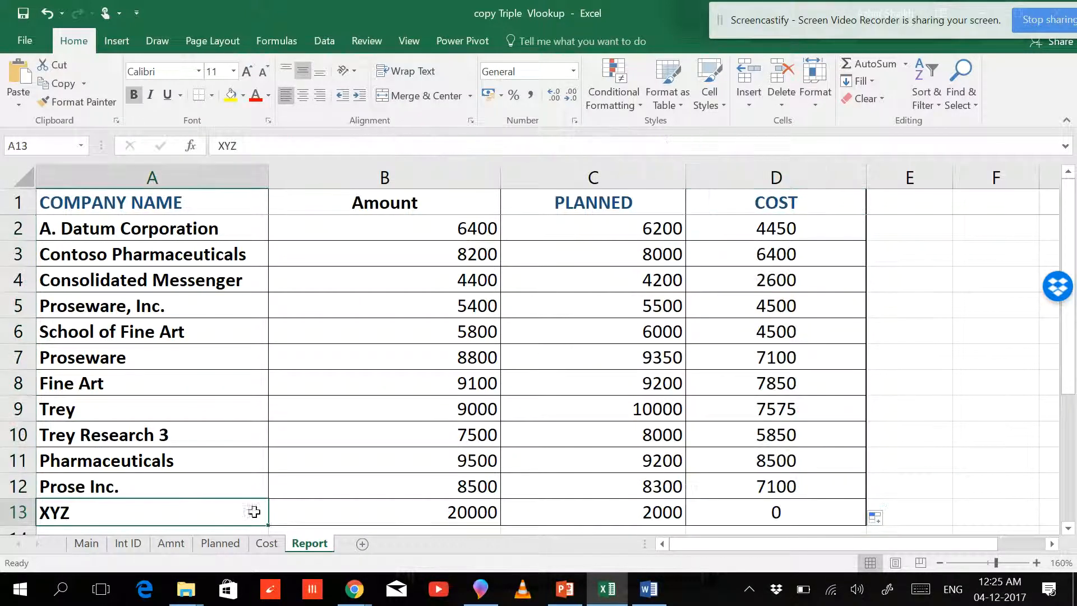
scroll(526, 460, down, 1)
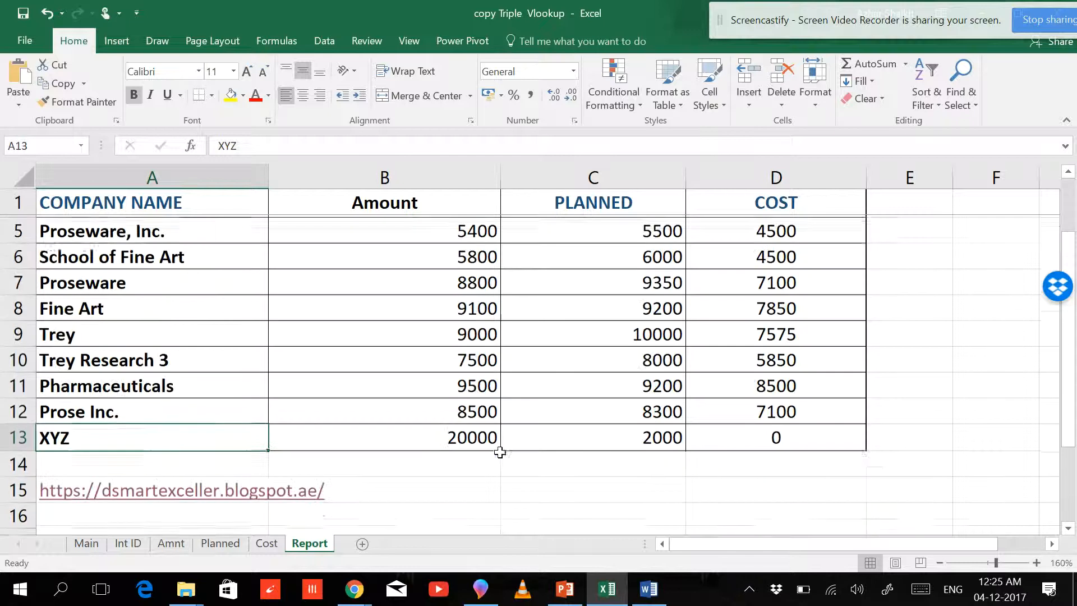
scroll(497, 450, up, 1)
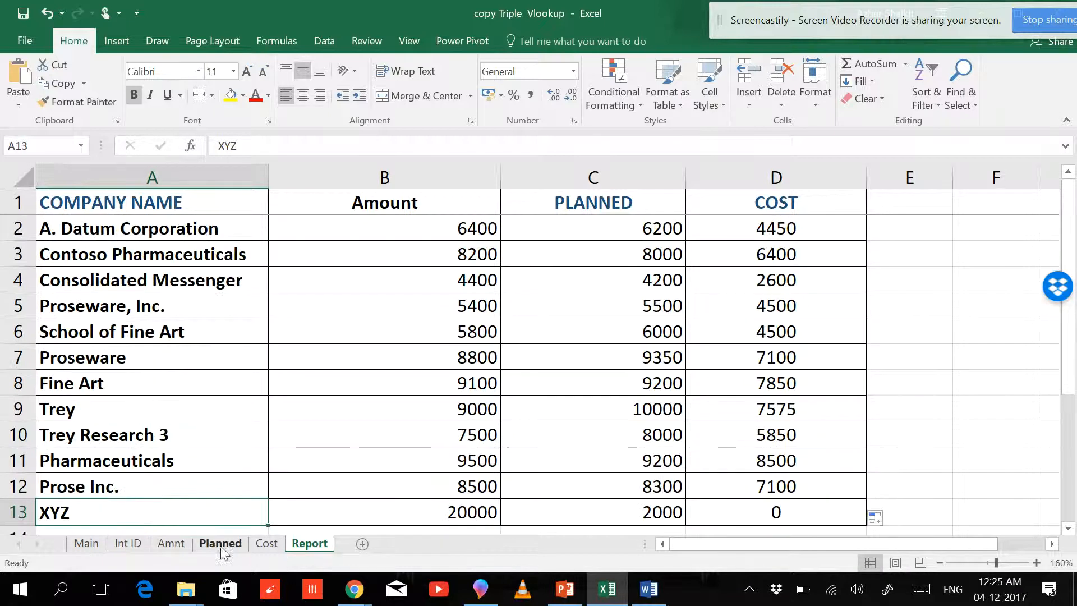
click(76, 548)
scroll(298, 464, down, 2)
scroll(298, 462, down, 2)
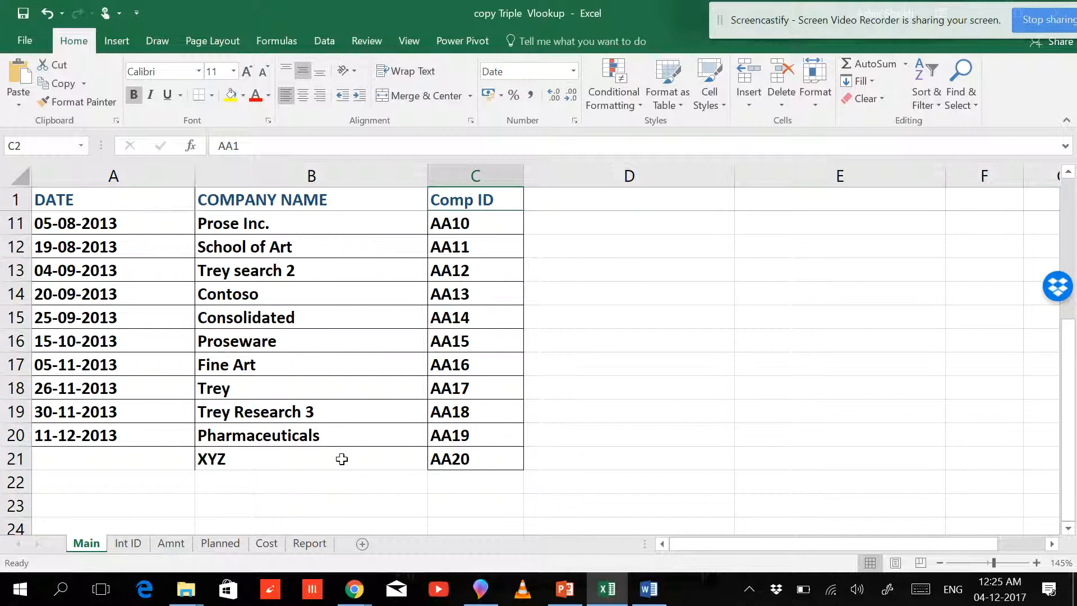
- Trace XYZ's Comp ID from the Main sheet to its matching International ID in the Int ID sheet
click(453, 459)
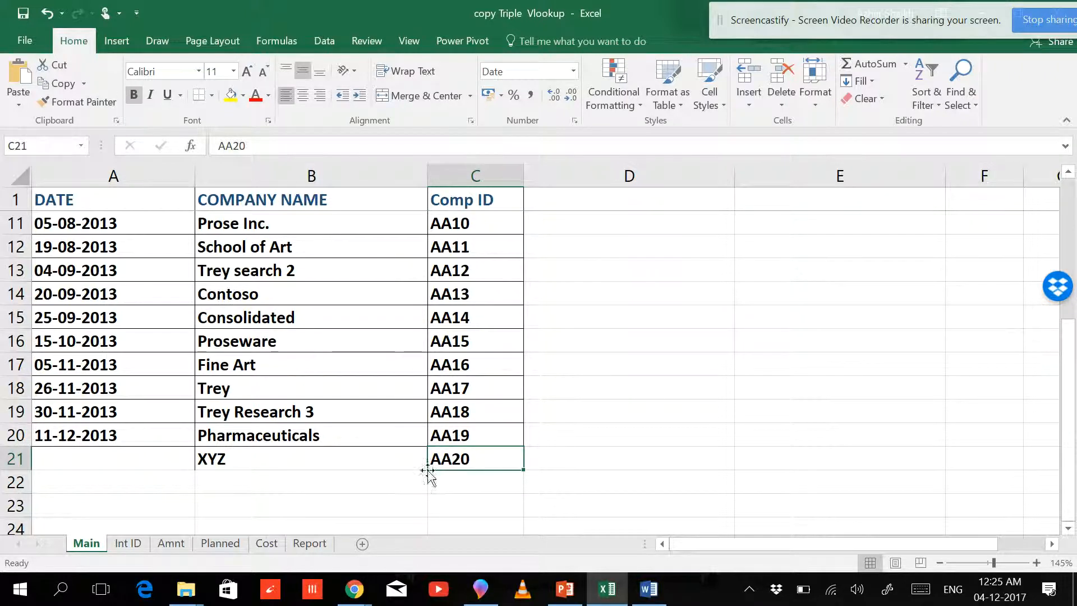
click(128, 543)
scroll(348, 446, down, 3)
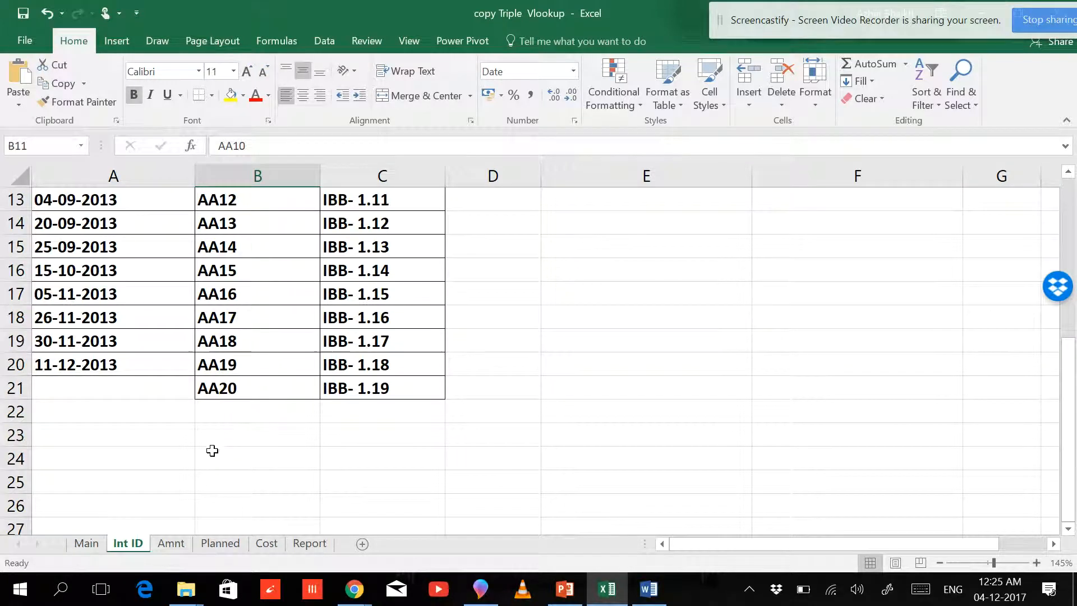
click(86, 543)
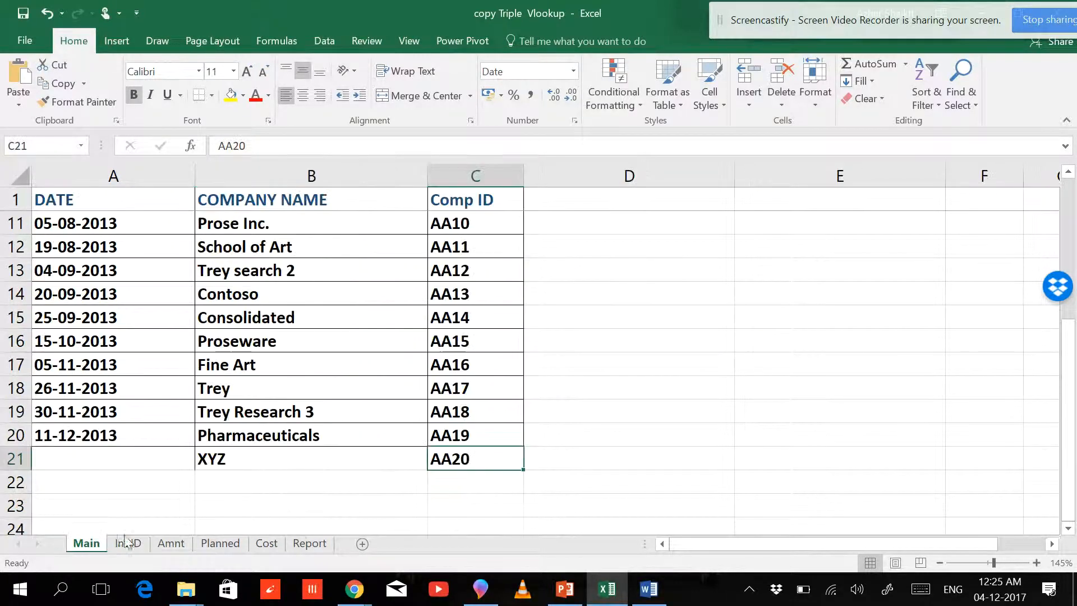
click(127, 544)
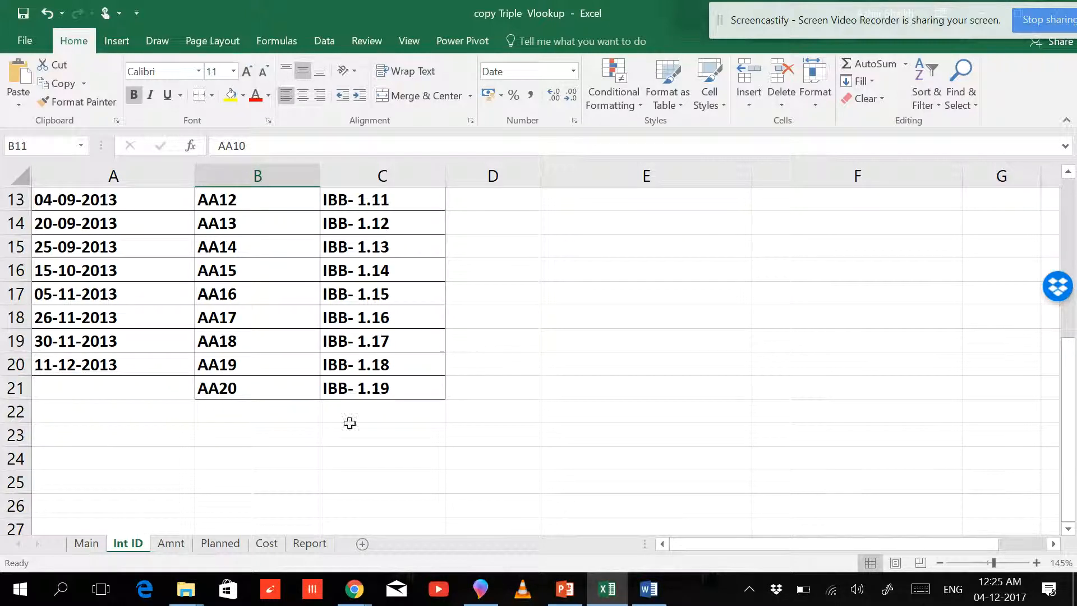
- Find XYZ's International ID and its amount in the Amnt sheet, and return to the Report sheet
click(168, 545)
scroll(250, 438, down, 3)
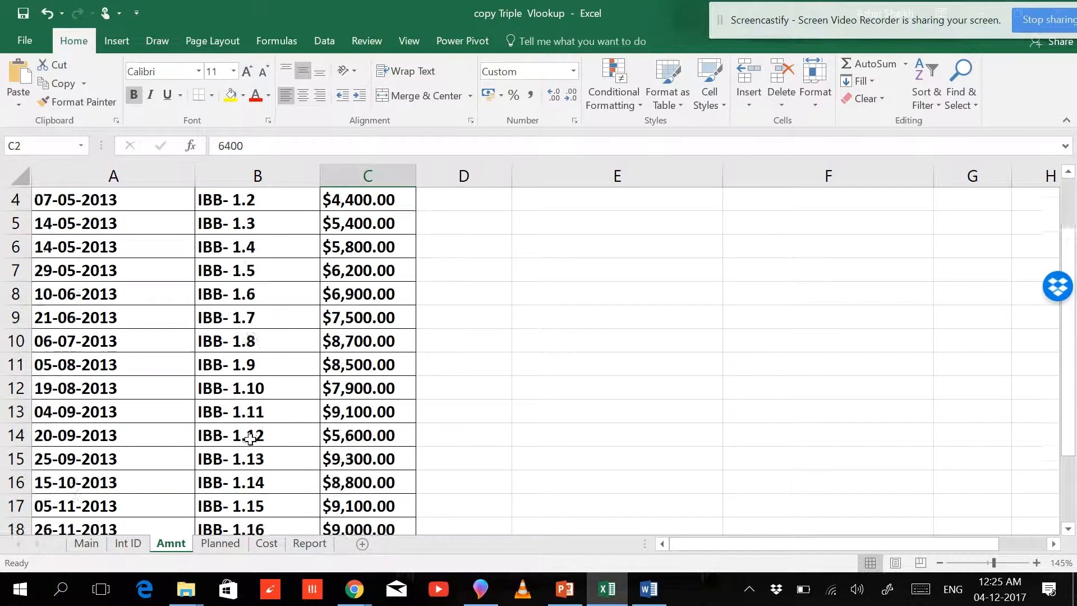
click(263, 468)
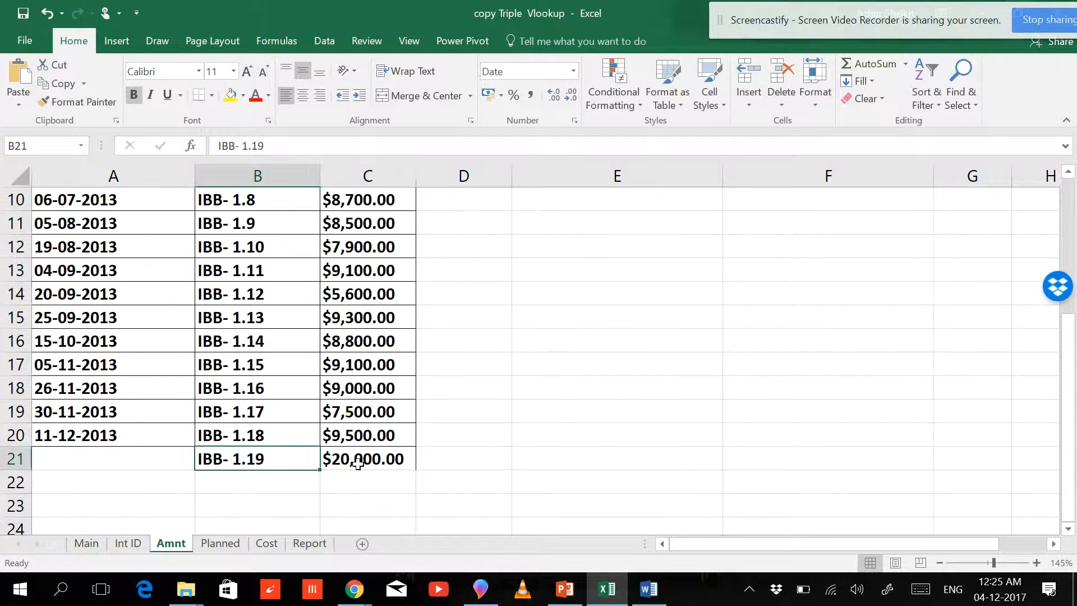
click(359, 459)
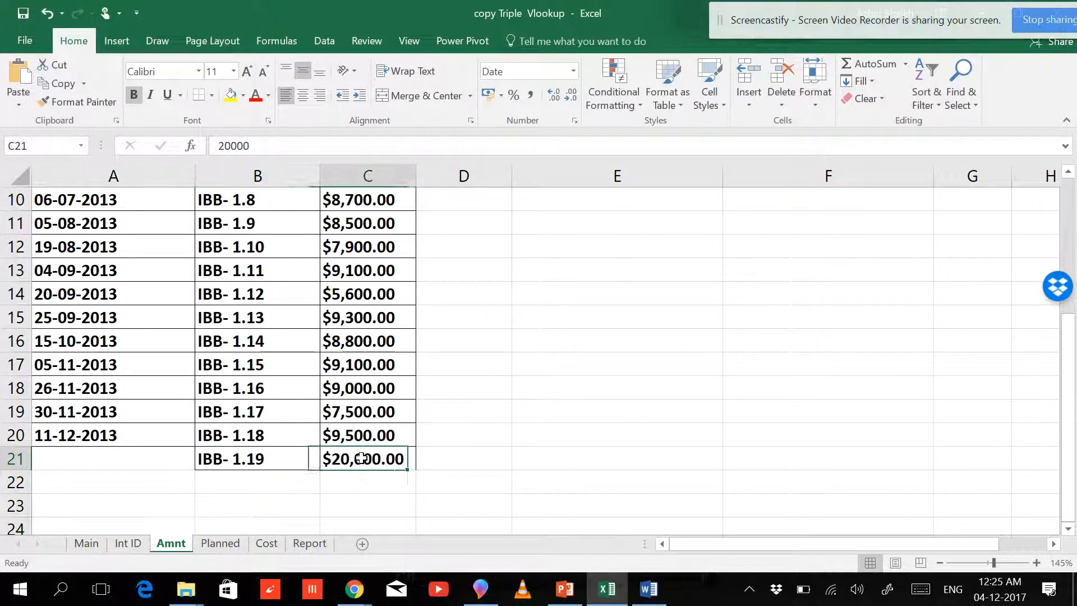
click(306, 547)
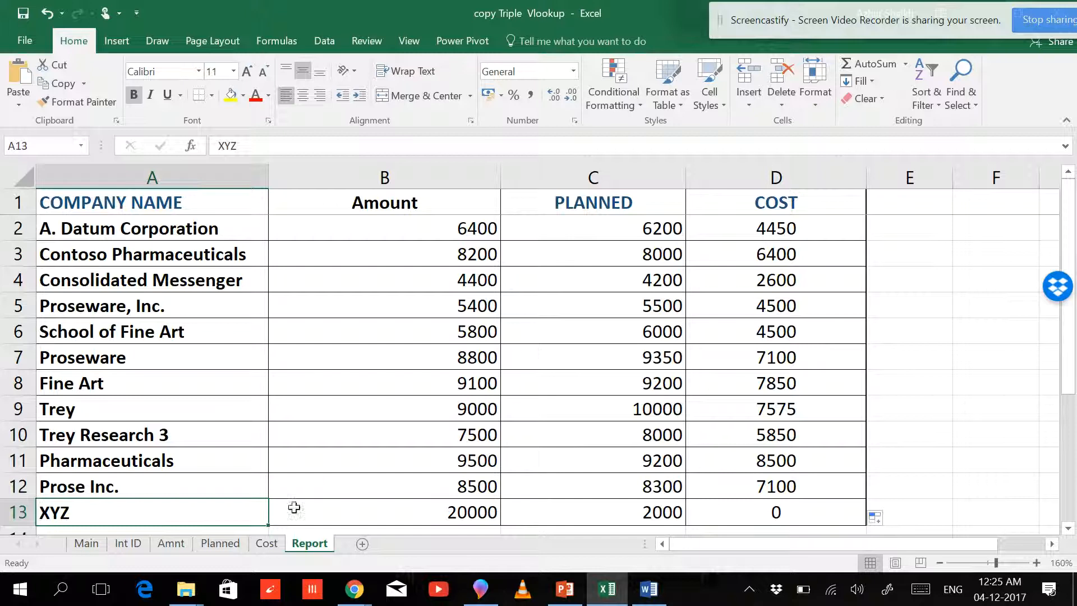
- Inspect XYZ's COST formula in D13 and refill the D2 formula down to row 13
click(792, 512)
drag(794, 500, 772, 509)
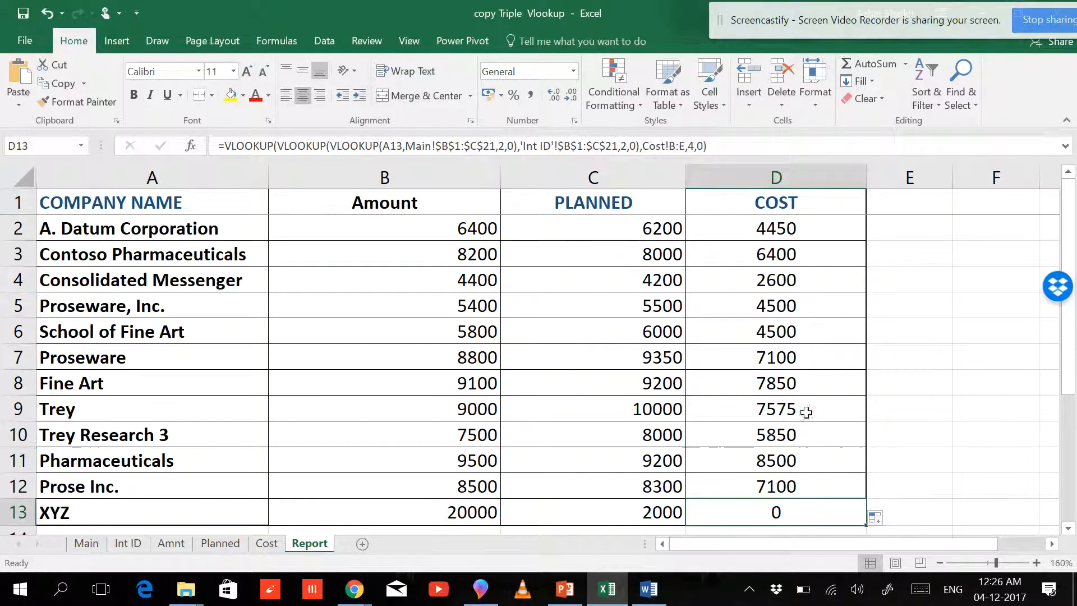
click(829, 225)
double_click(867, 241)
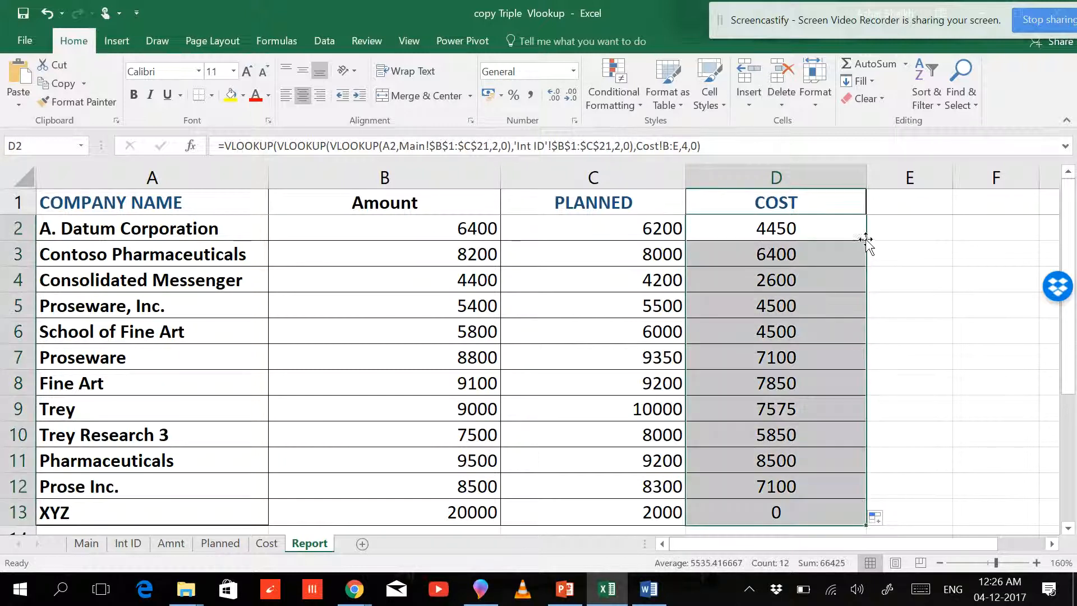
click(782, 235)
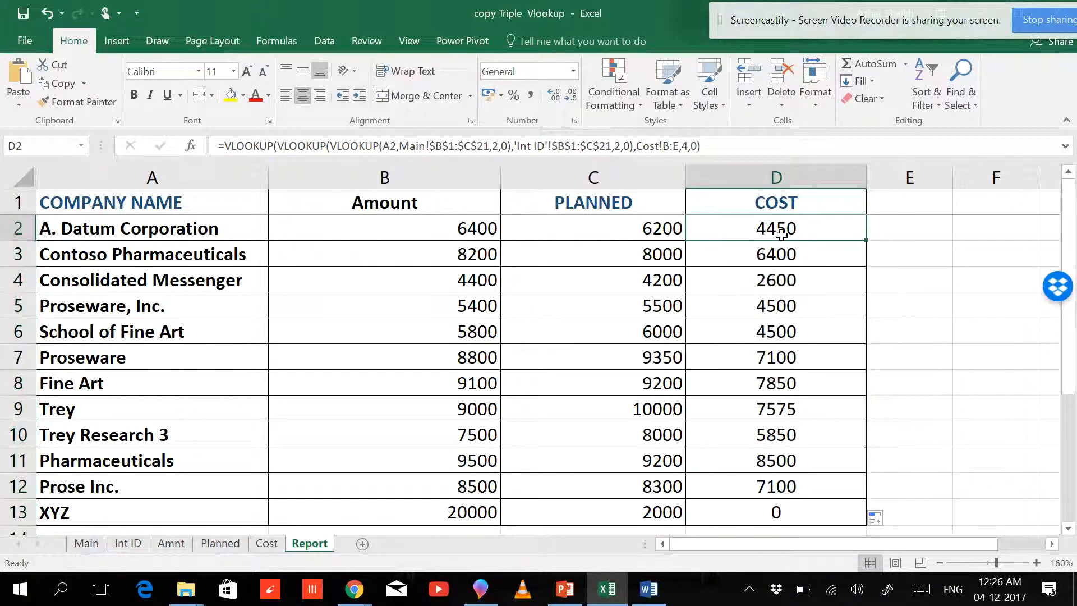
- Review the Main sheet and the Cost sheet's International IDs and costs, and return to Report
click(96, 542)
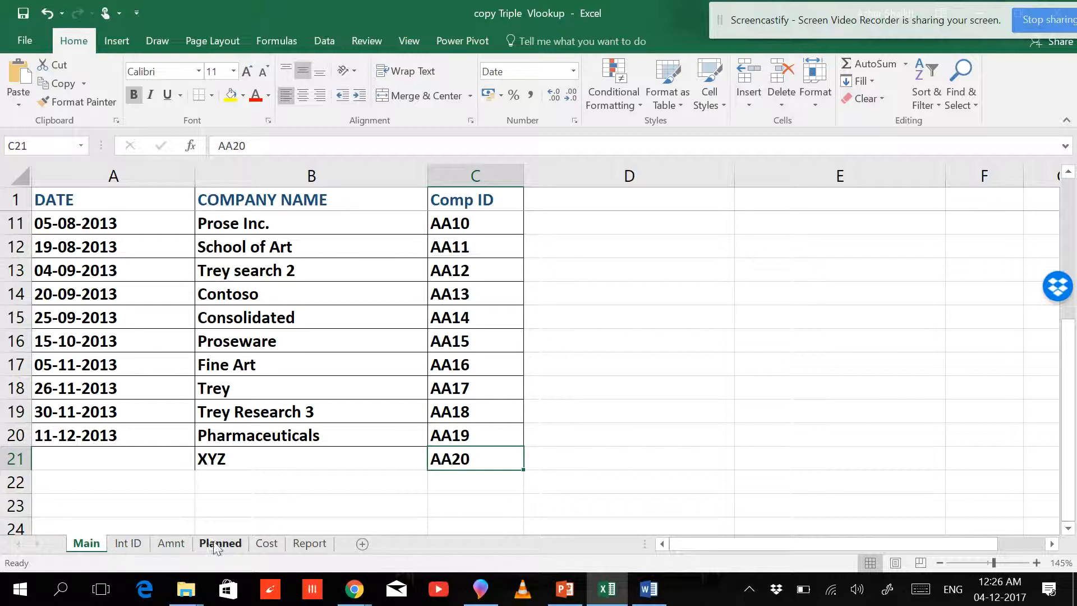
click(259, 543)
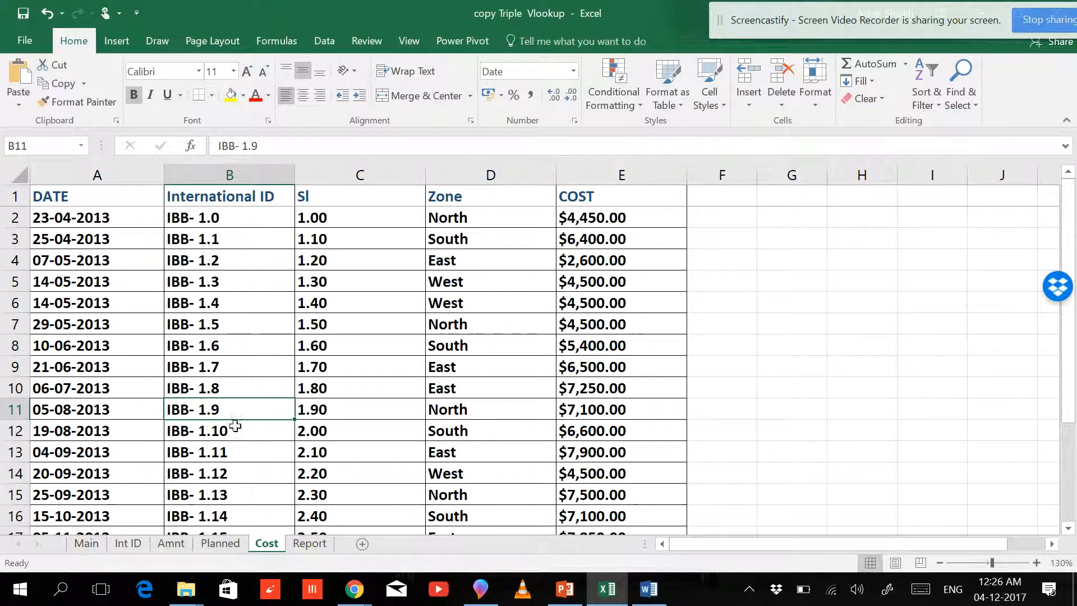
scroll(545, 407, down, 4)
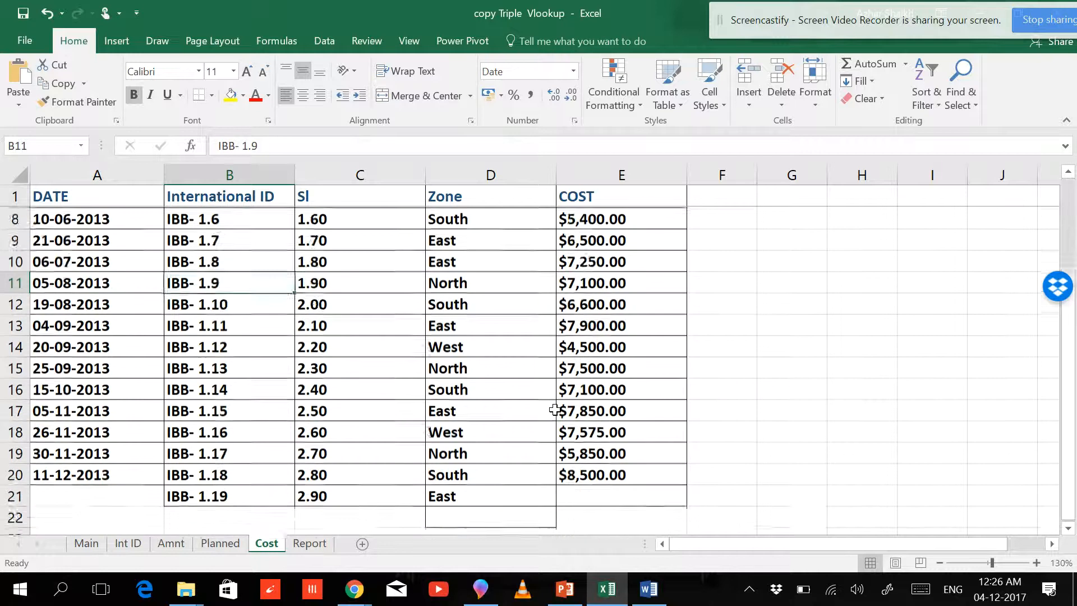
scroll(555, 410, up, 4)
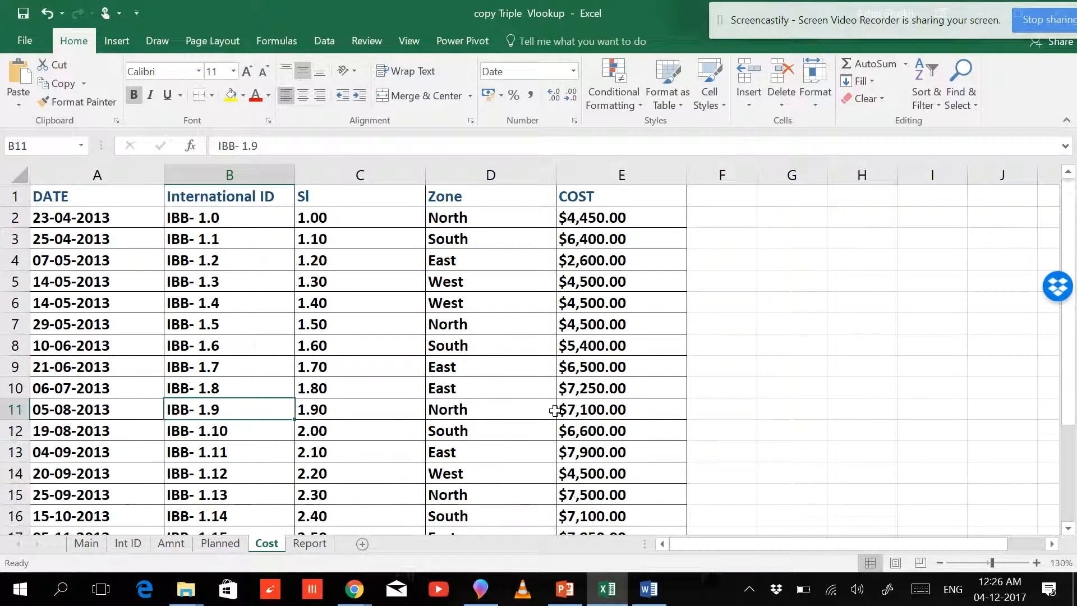
click(309, 545)
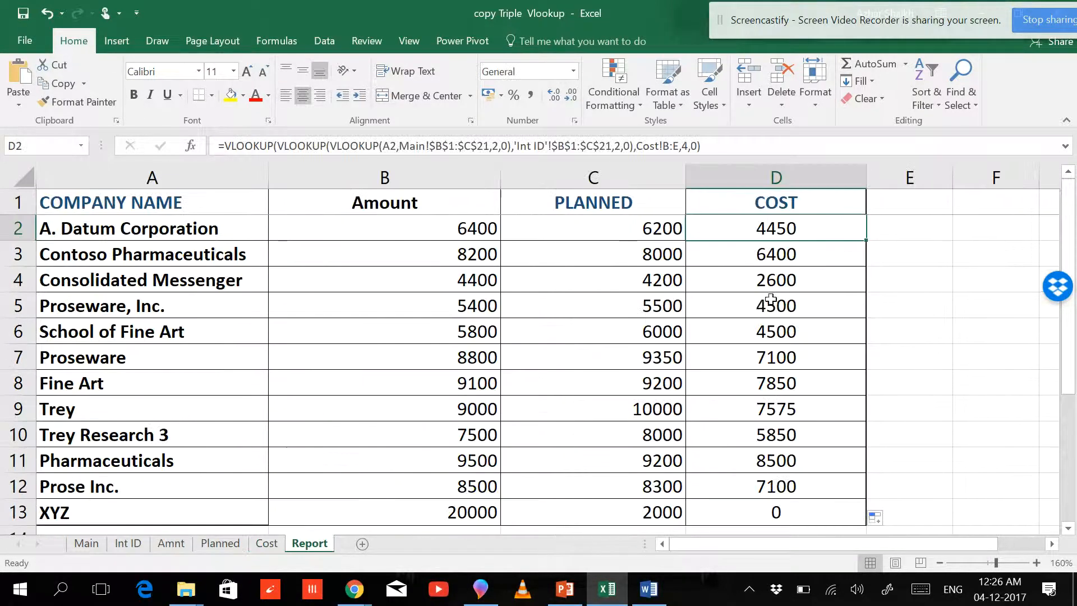
- Check the COST column's nested VLOOKUP formulas cell by cell from D3 to D13 in the Report sheet
click(813, 251)
click(810, 278)
click(812, 308)
click(803, 330)
click(807, 347)
click(801, 376)
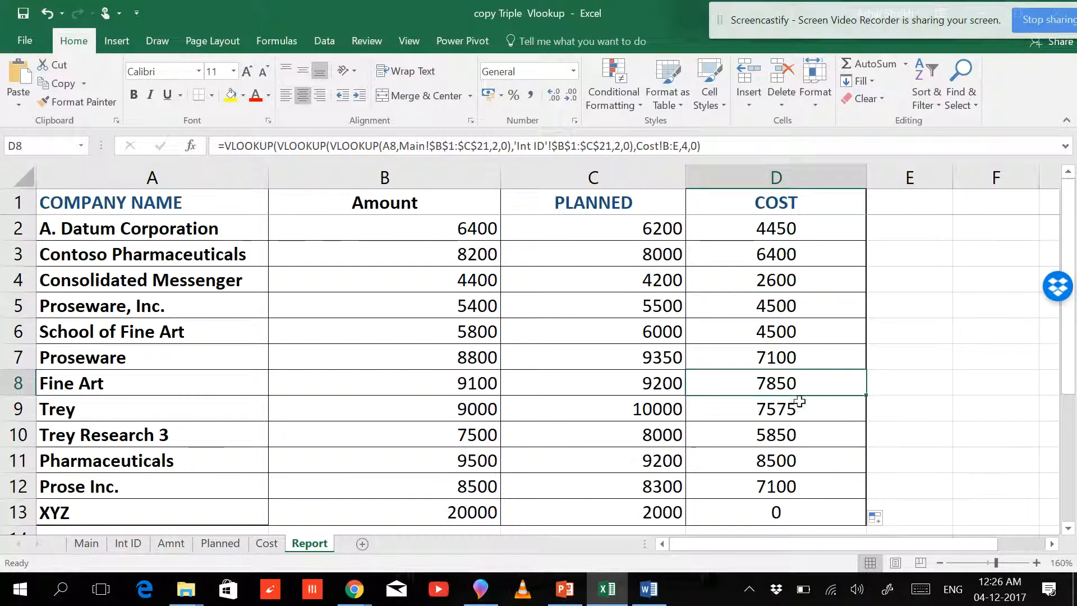
click(800, 405)
click(803, 429)
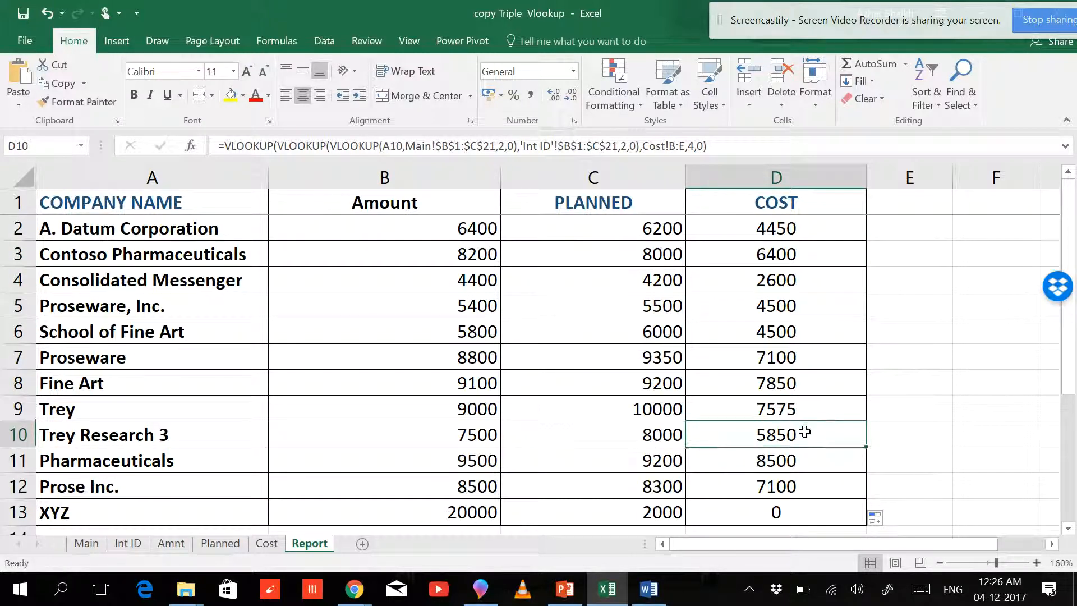
click(808, 456)
click(813, 481)
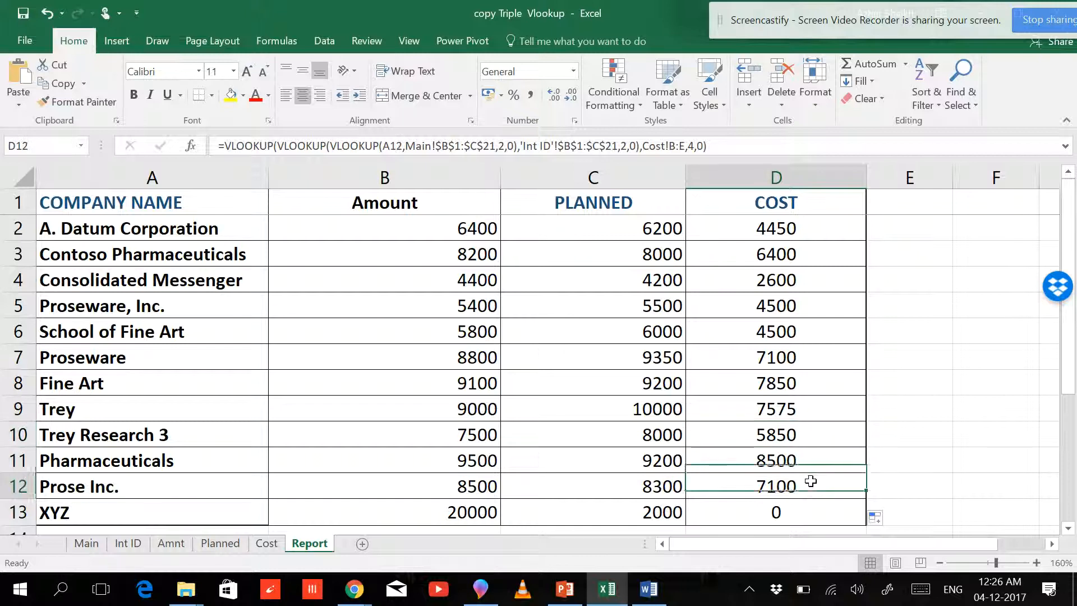
click(812, 503)
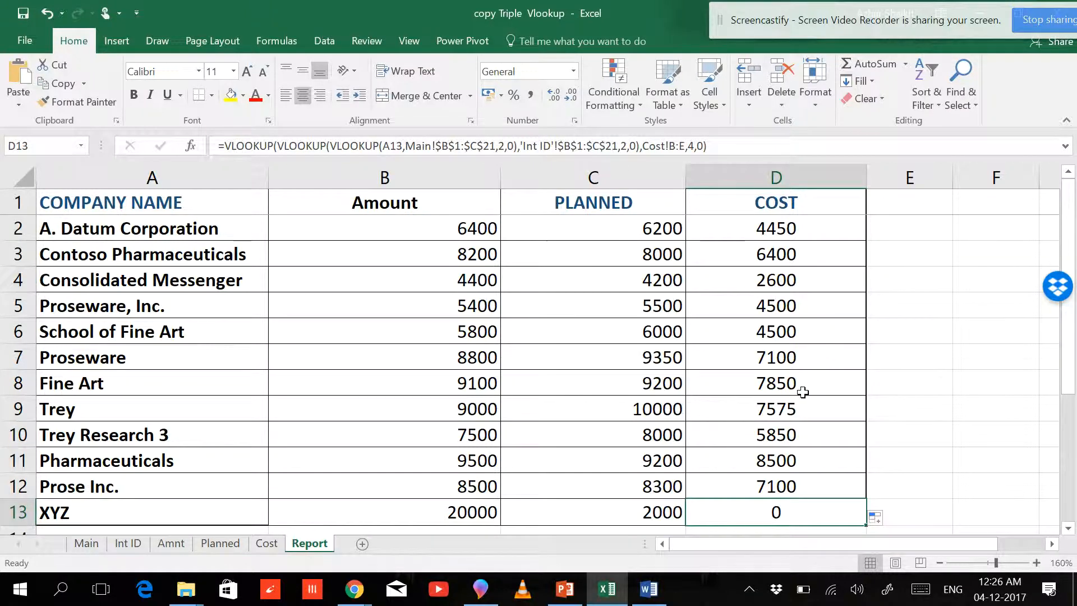
scroll(805, 400, down, 1)
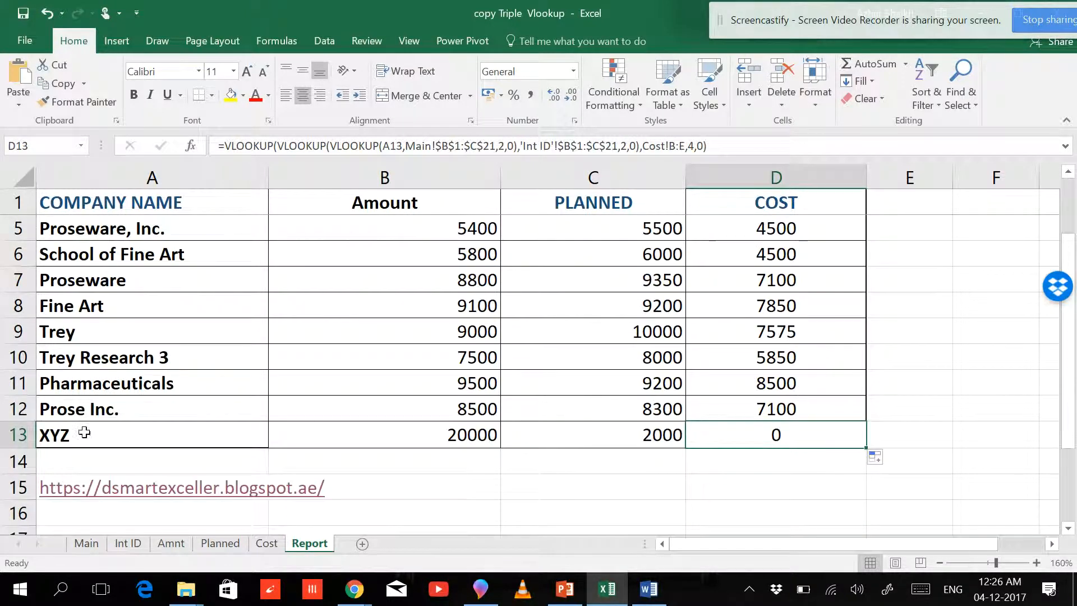
- Trace XYZ from its Comp ID in Main to its International ID in Int ID, and check its amount in Amnt
click(86, 544)
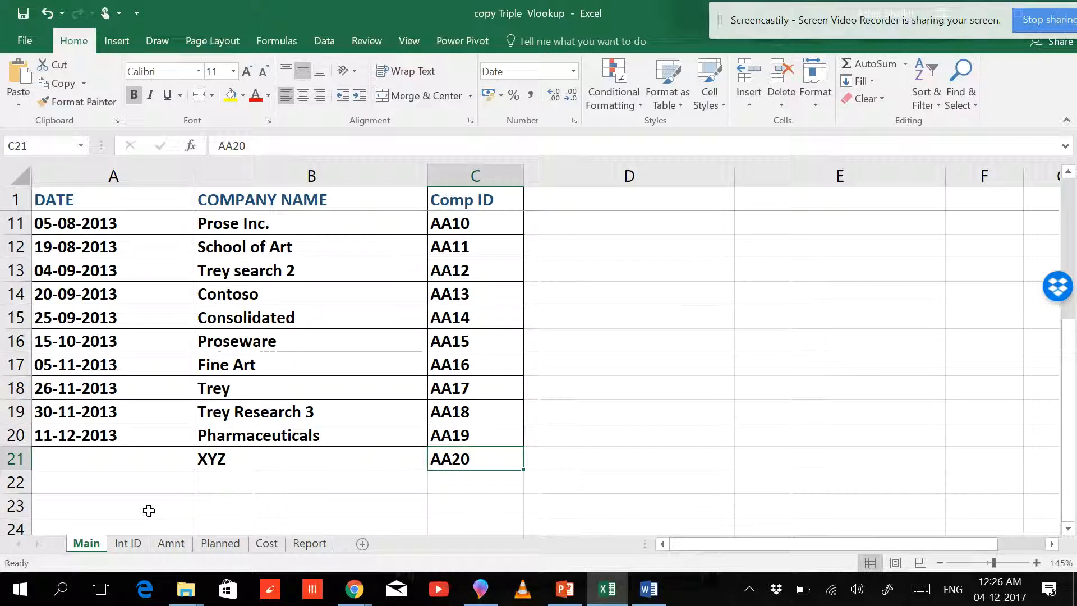
click(278, 456)
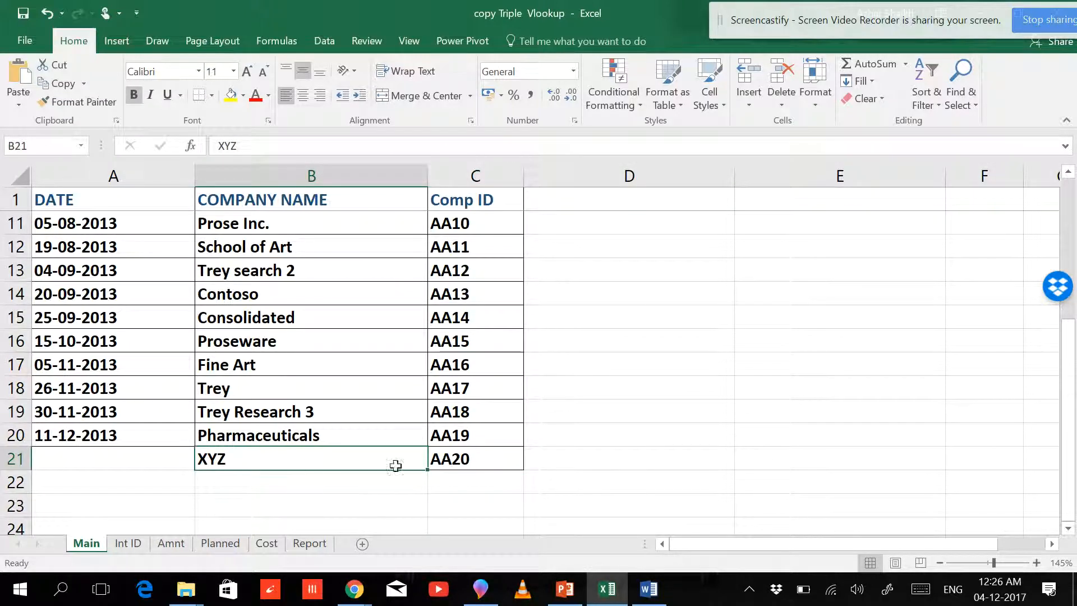
click(473, 455)
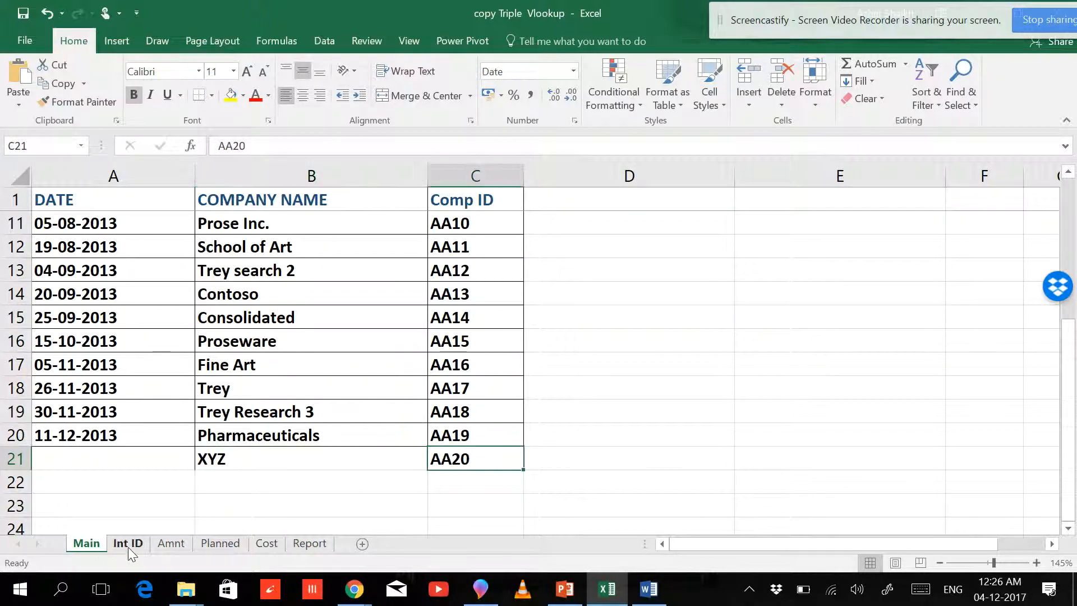
click(129, 544)
click(258, 387)
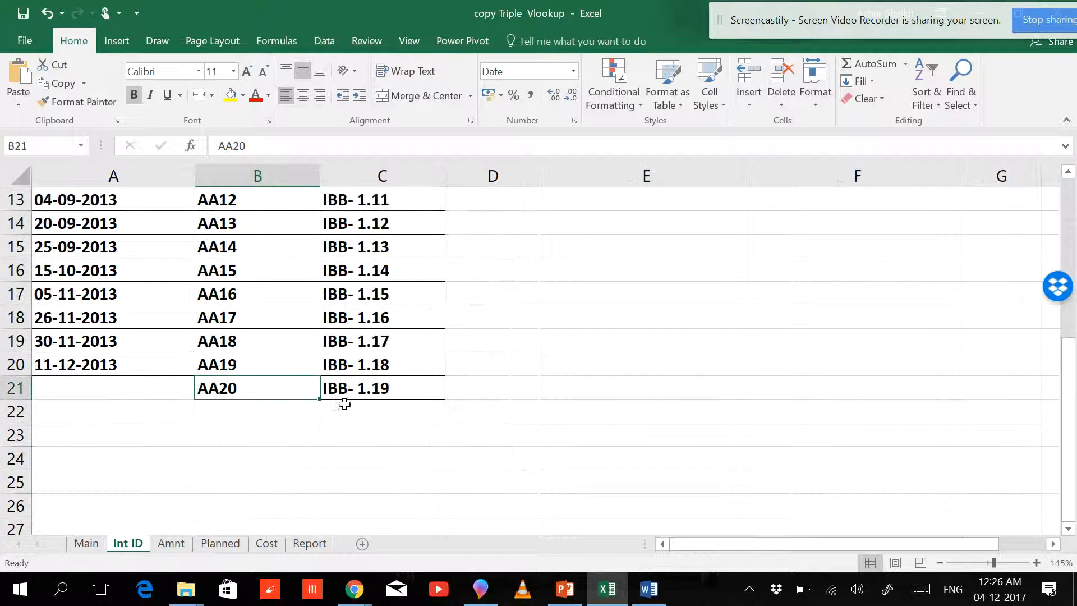
click(390, 392)
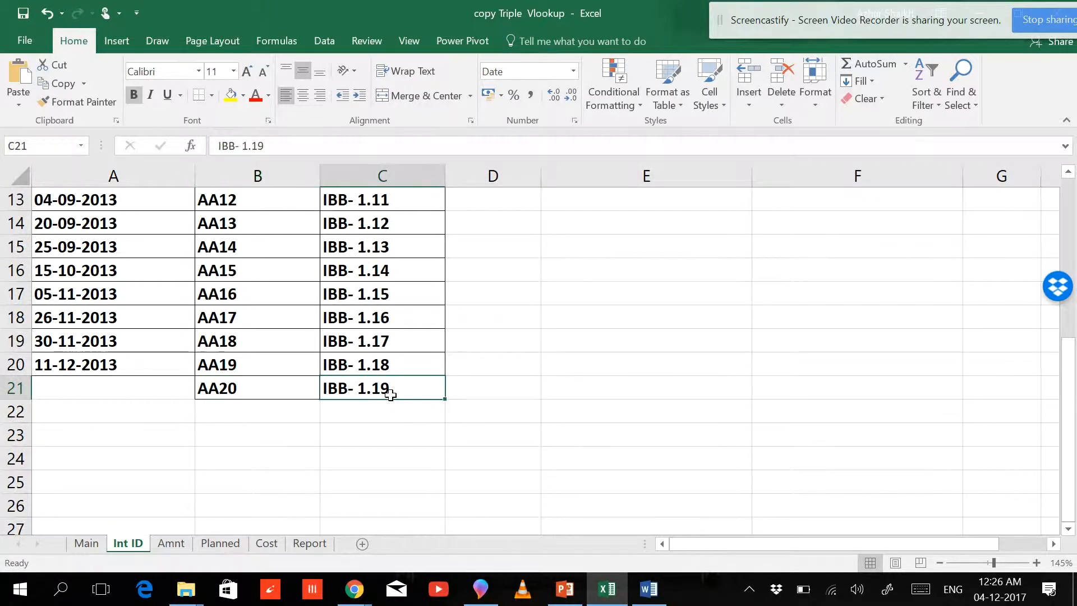
click(162, 544)
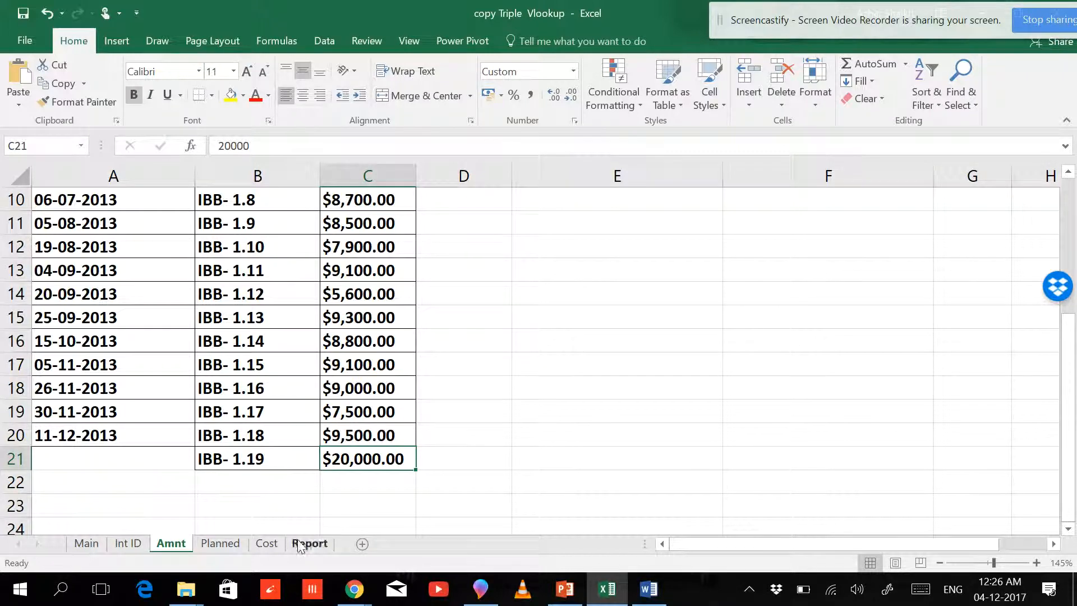
- Examine XYZ's row in the Cost sheet from its International ID across to its cost cell, and compare it with D13 in Report
click(273, 544)
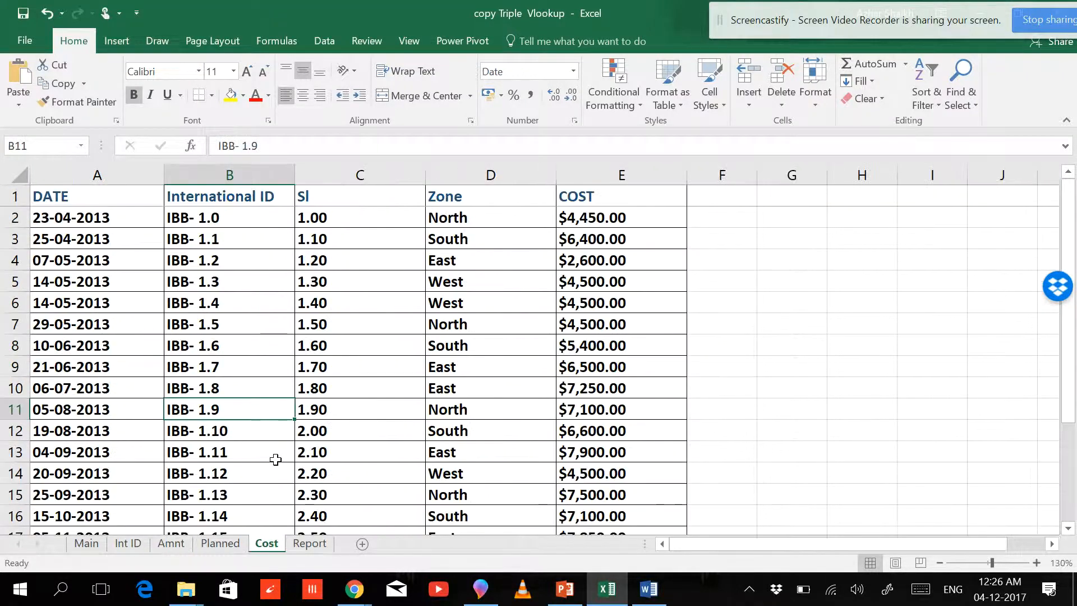
scroll(269, 453, down, 1)
scroll(269, 453, down, 1)
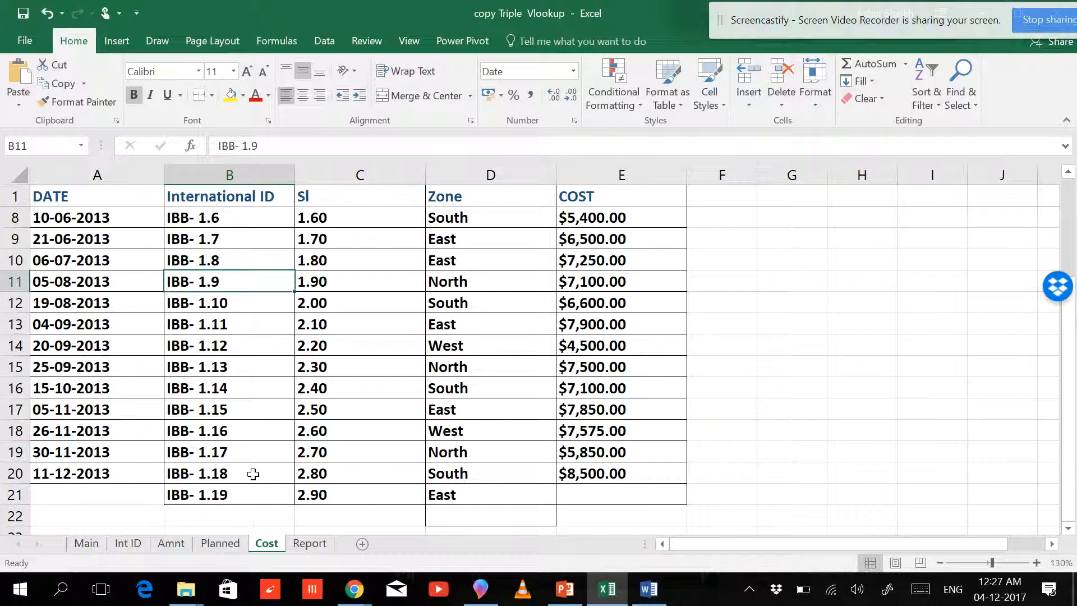
click(211, 498)
key(Right)
key(Right)
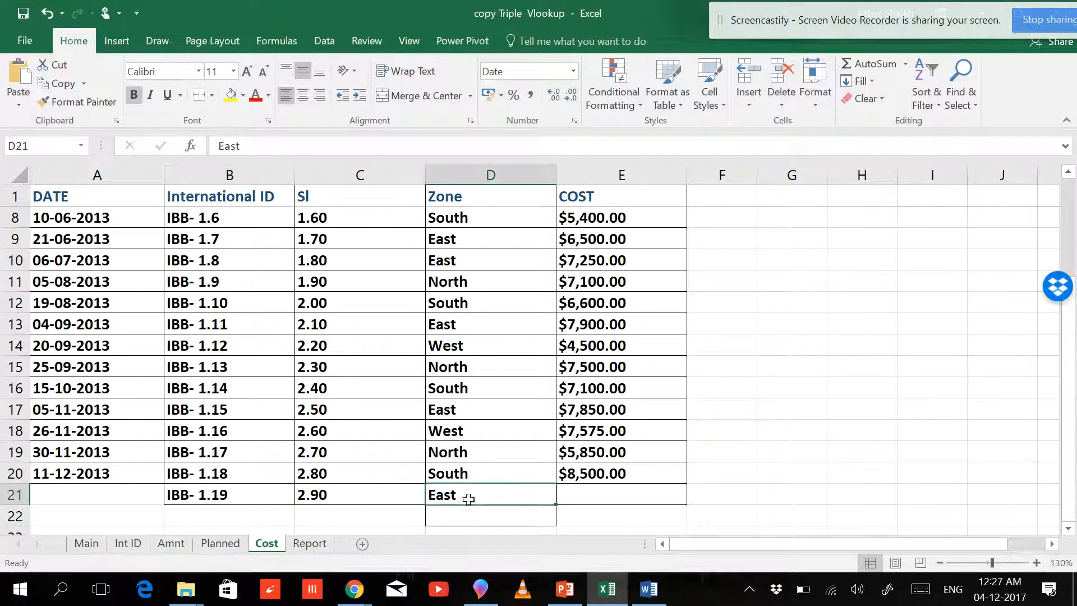
click(581, 495)
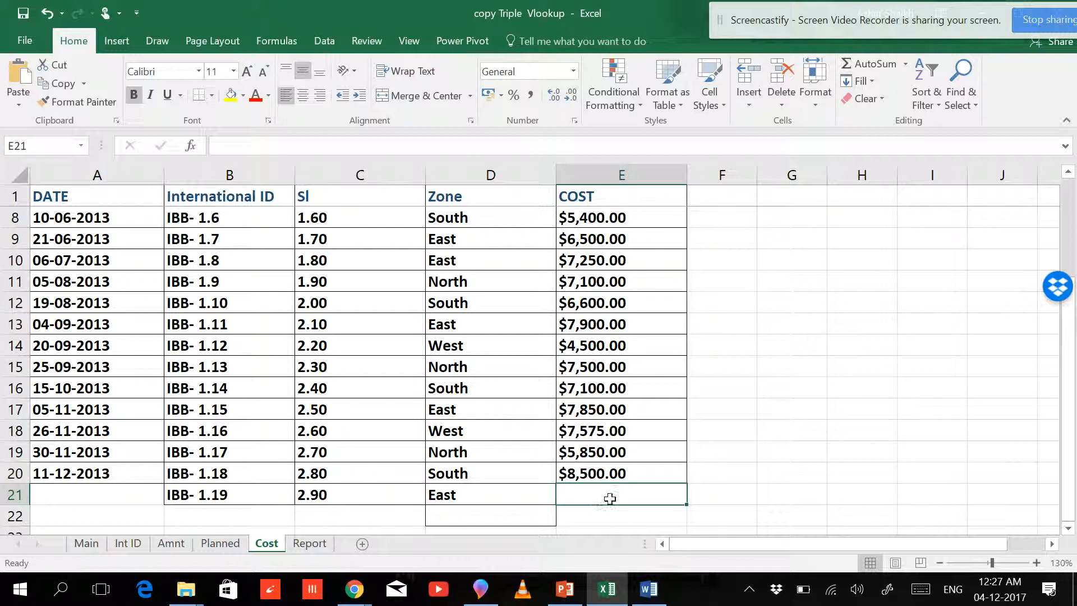
click(313, 546)
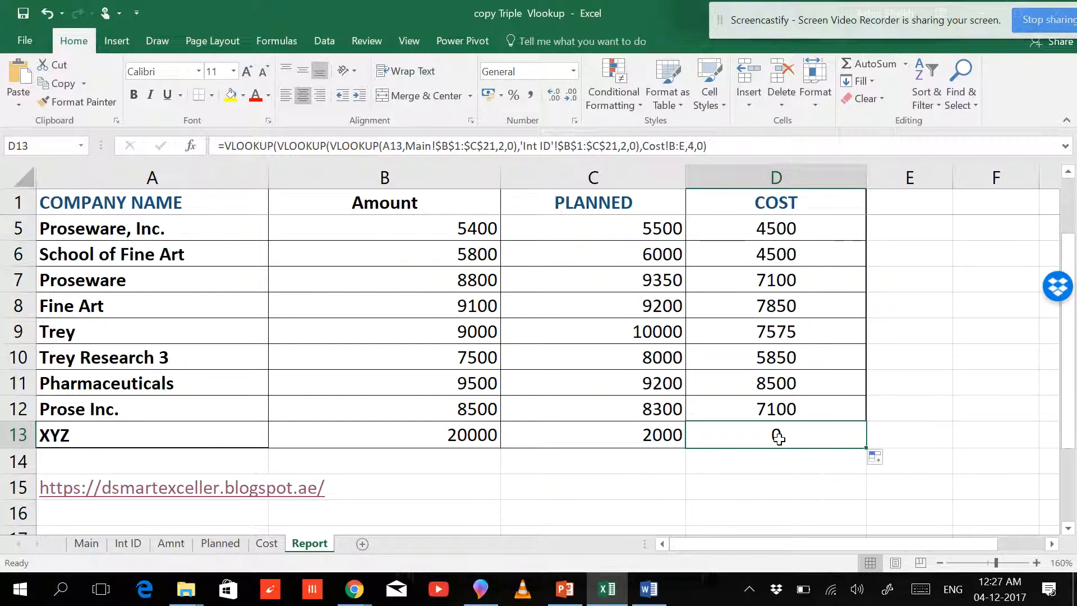
- Enter a cost of 10000 for IBB- 1.19 in cell E21 of the Cost sheet
click(267, 543)
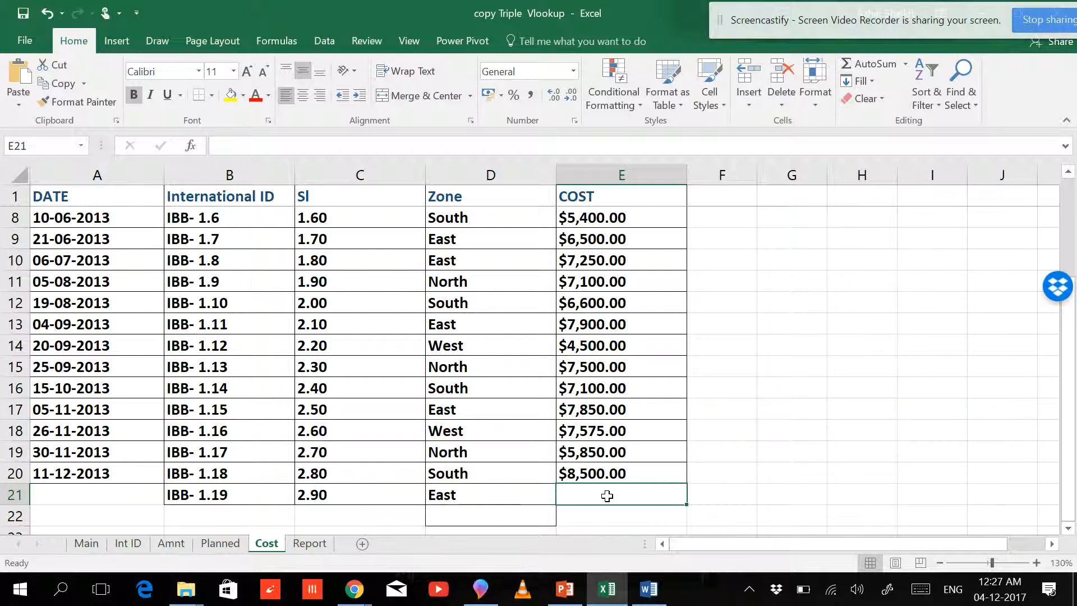
text(1000)
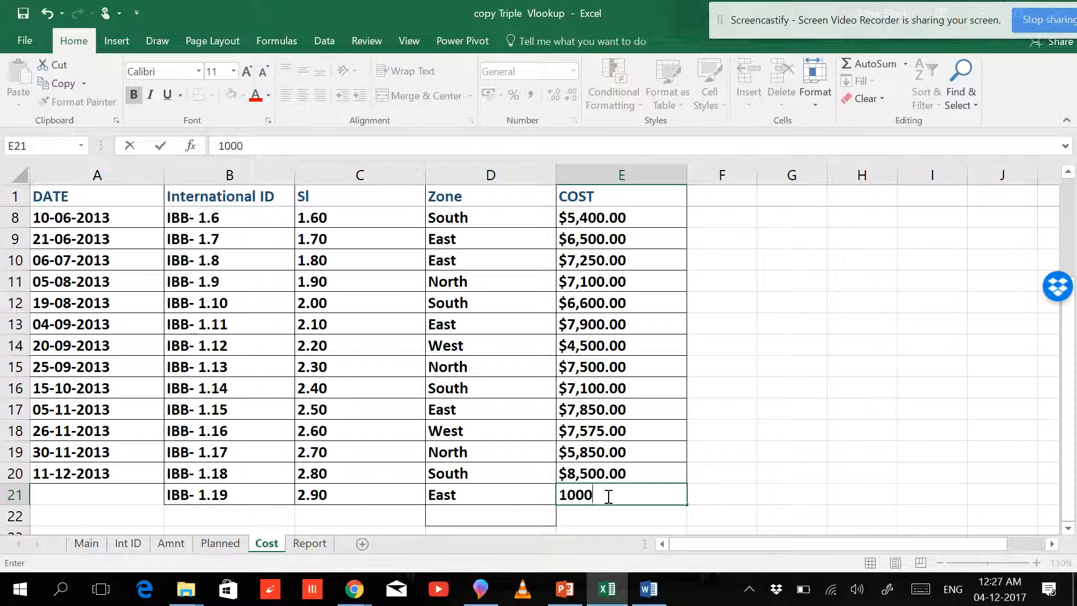
text(0)
key(Tab)
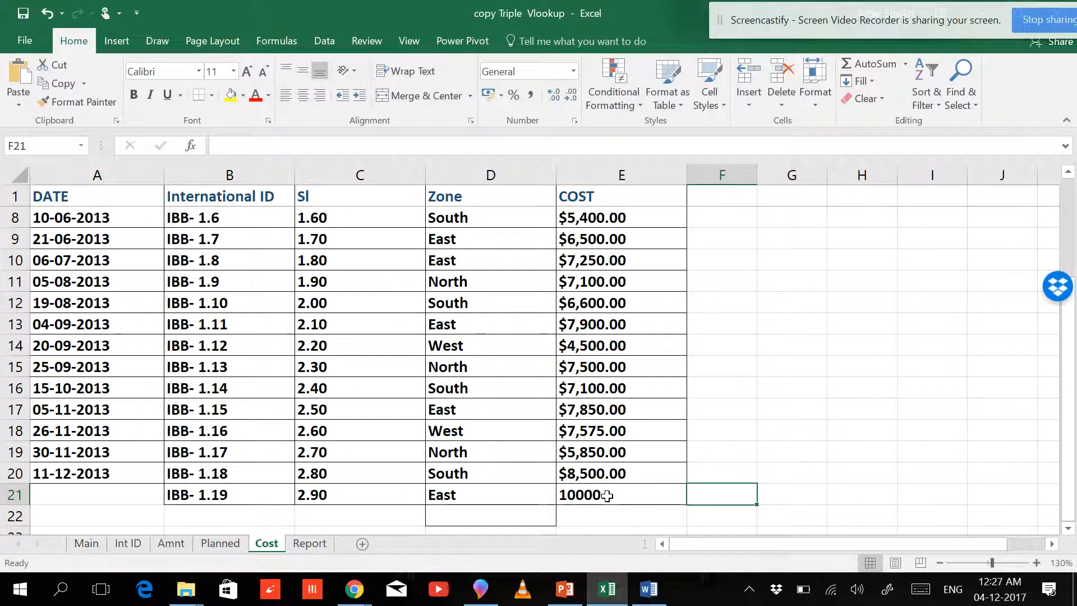
- Copy the currency formatting of cell E20 onto the new cost in E21 of the Cost sheet
click(612, 477)
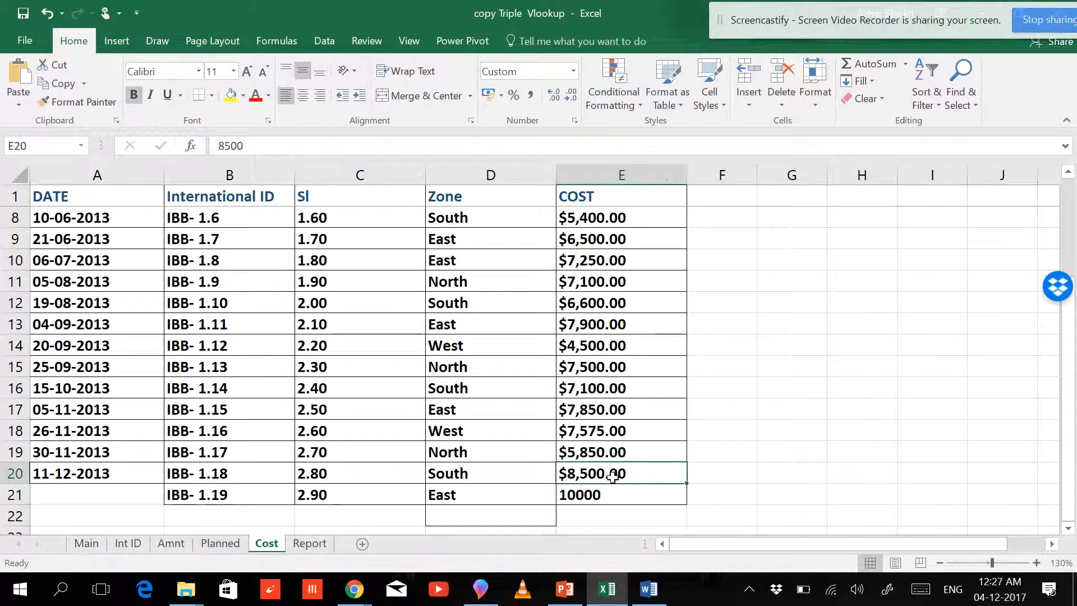
right_click(613, 477)
click(786, 526)
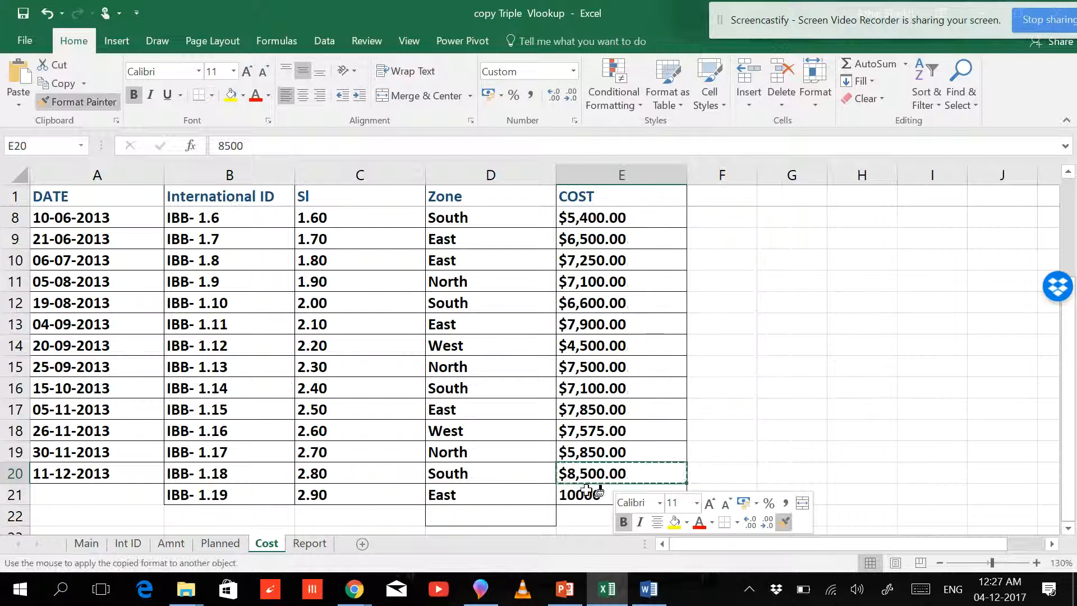
click(593, 496)
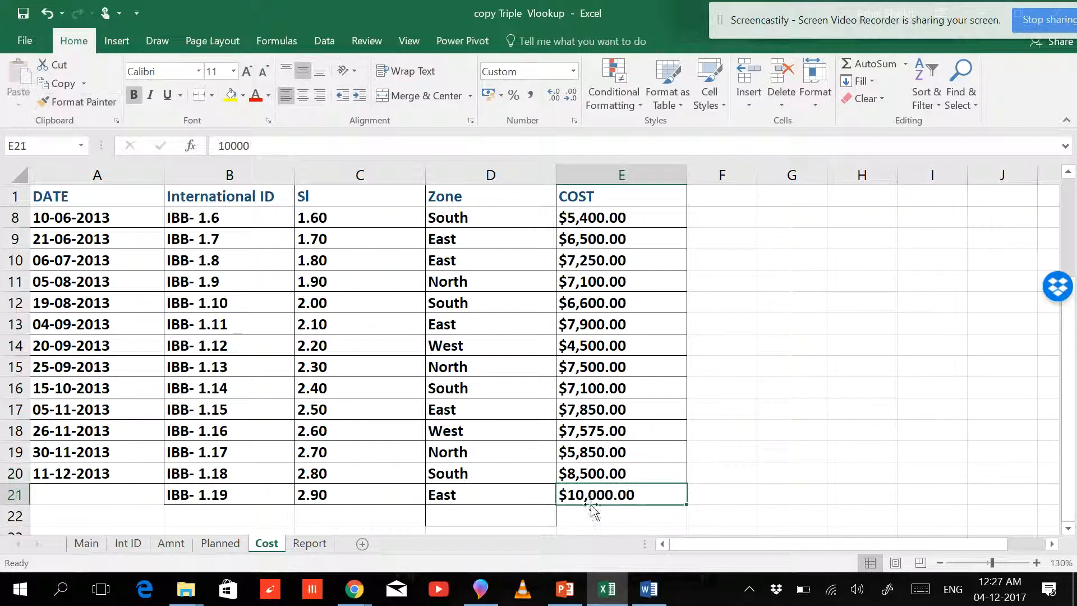
- Add the company name ABC in cell A14 of the Report sheet
click(305, 544)
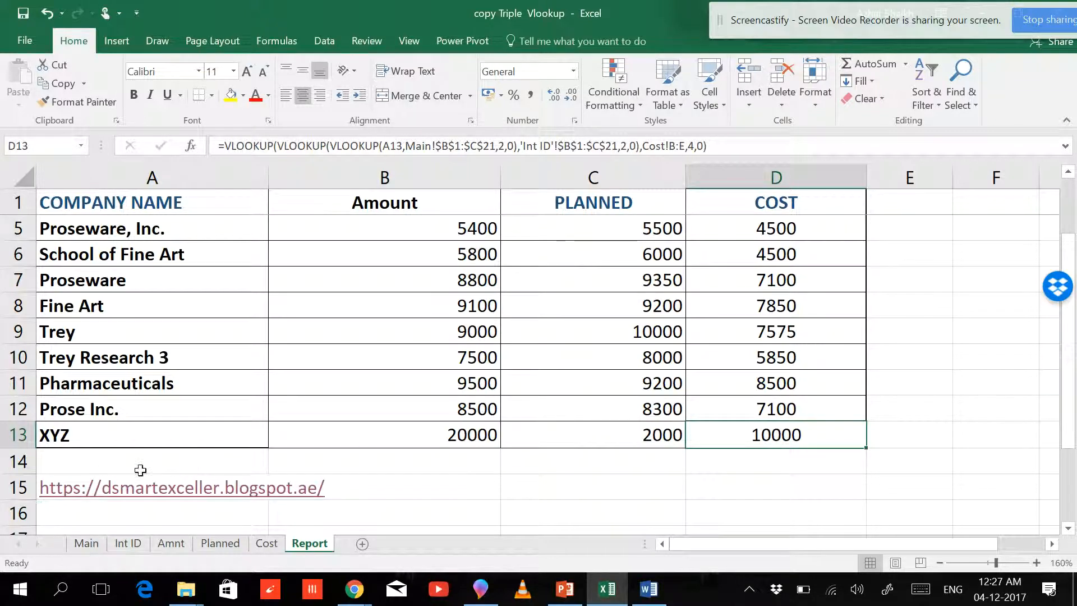
click(87, 460)
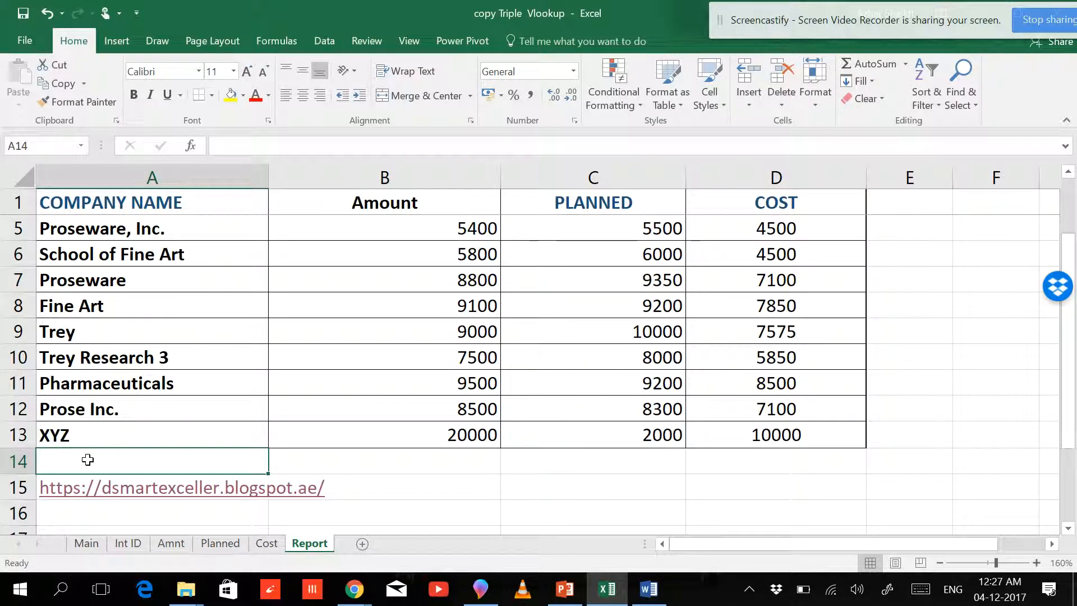
key(Caps_Lock)
text(A)
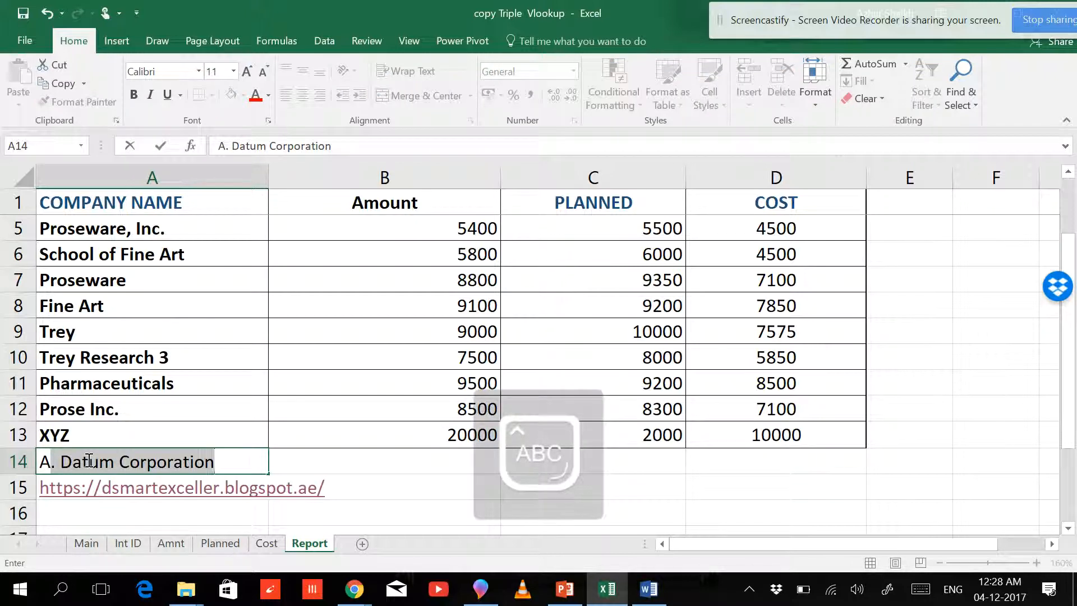
text(BC)
key(Tab)
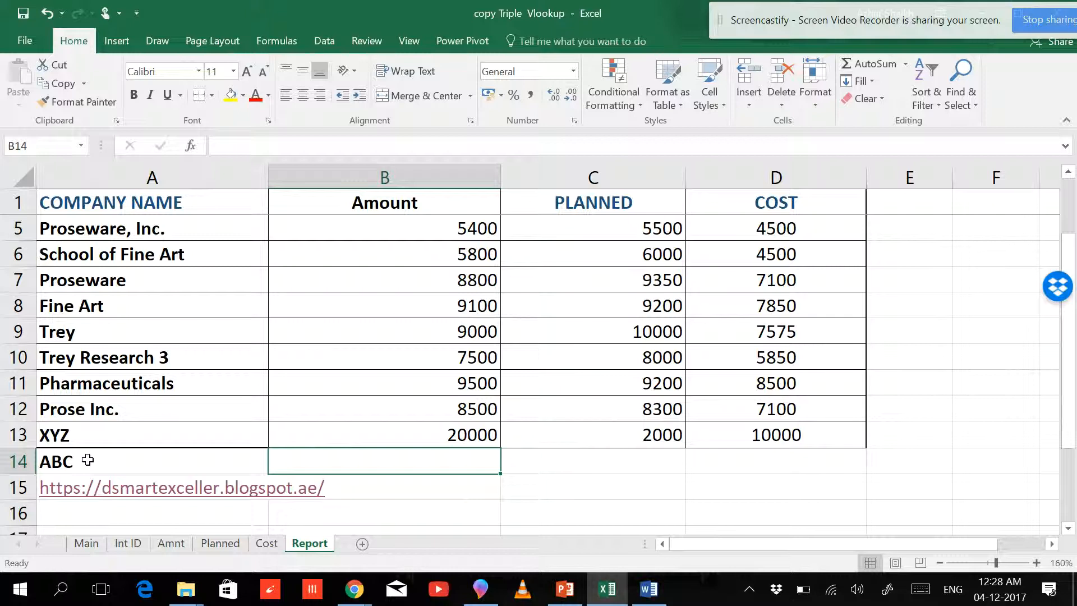
- Fill the Amount, PLANNED and COST formulas down from row 13 into B14, C14 and D14
key(ctrl+d)
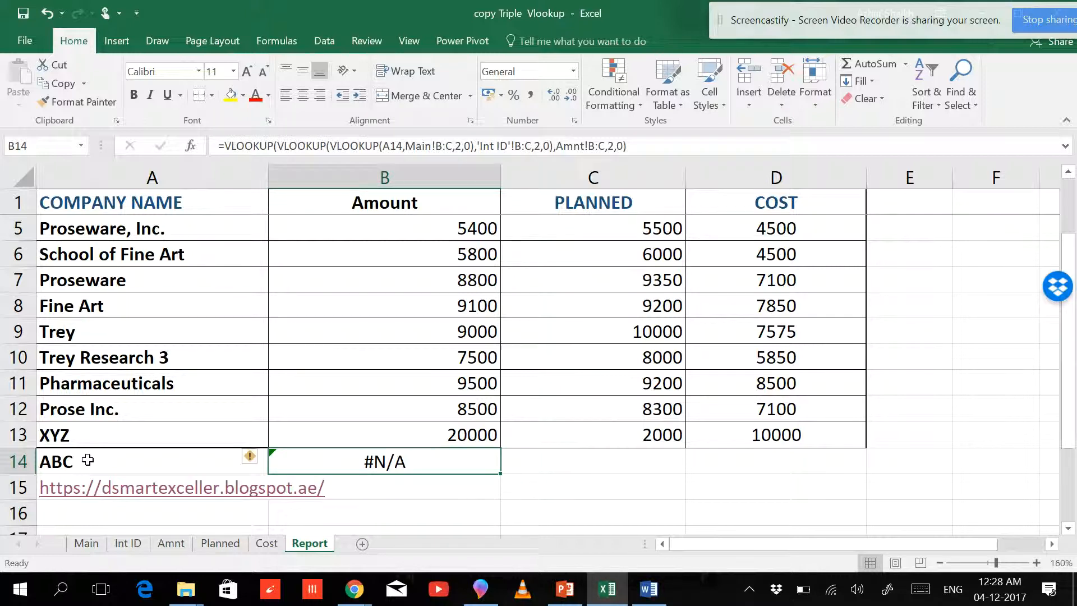
key(Tab)
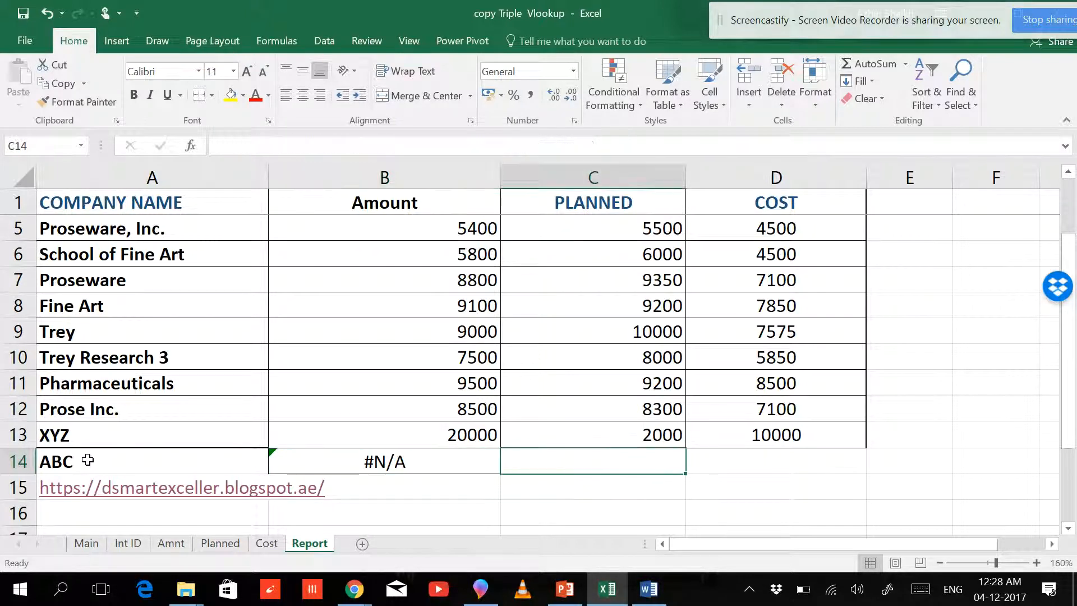
key(ctrl+d)
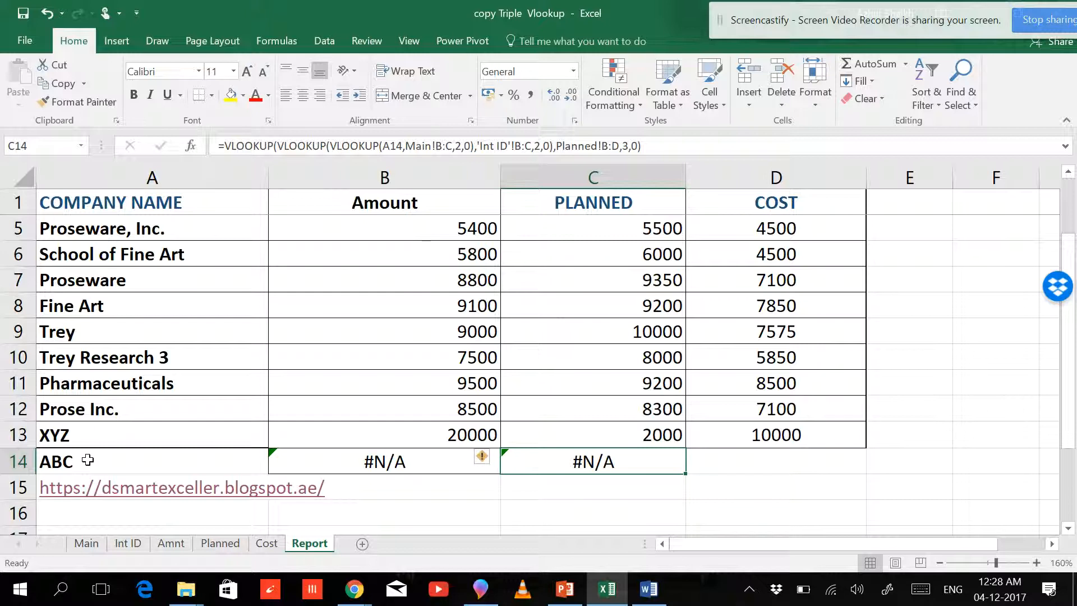
key(Tab)
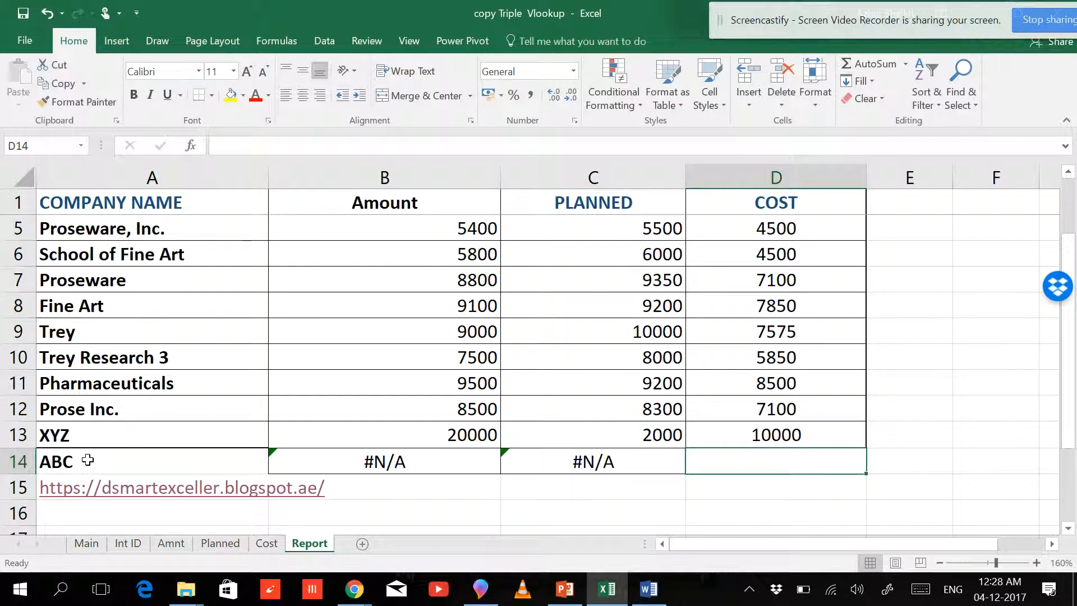
key(ctrl+d)
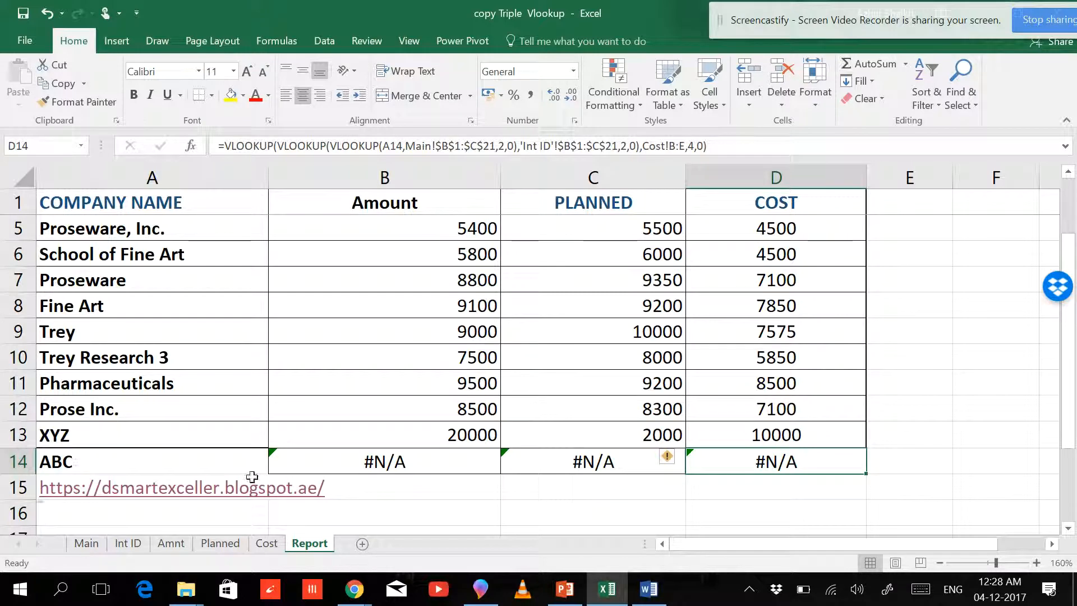
- Wrap the nested VLOOKUP in B14 in IFERROR so that it returns "No data" on an error
click(312, 460)
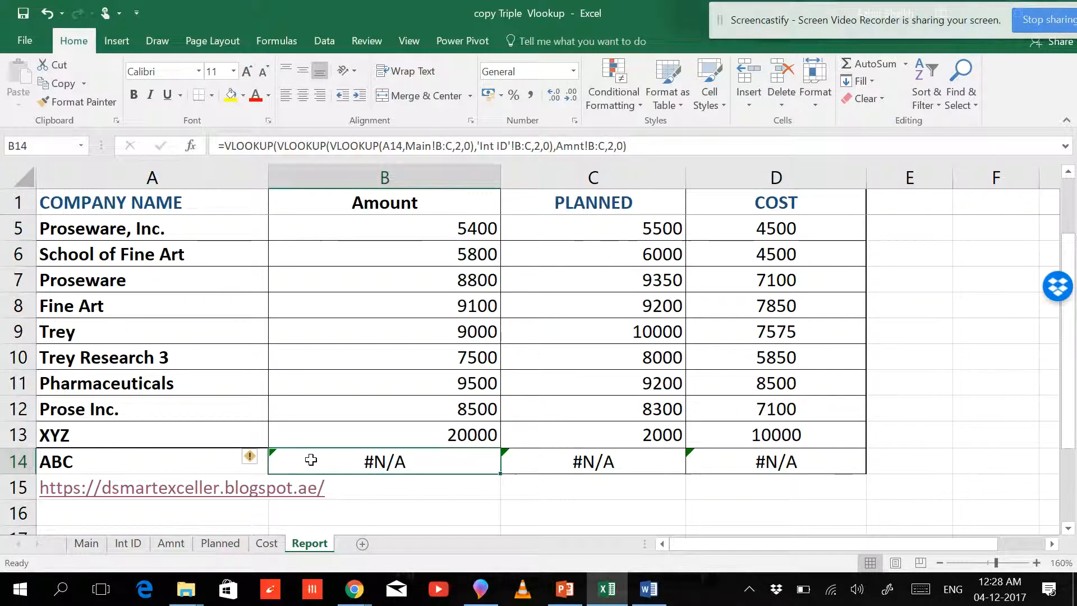
click(224, 145)
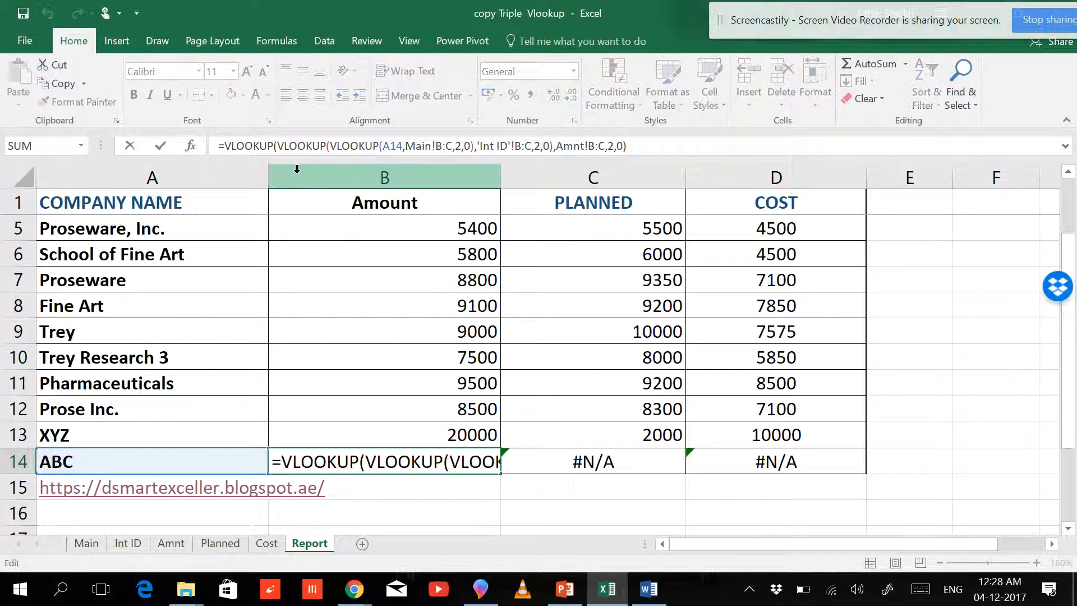
text(IFERROR)
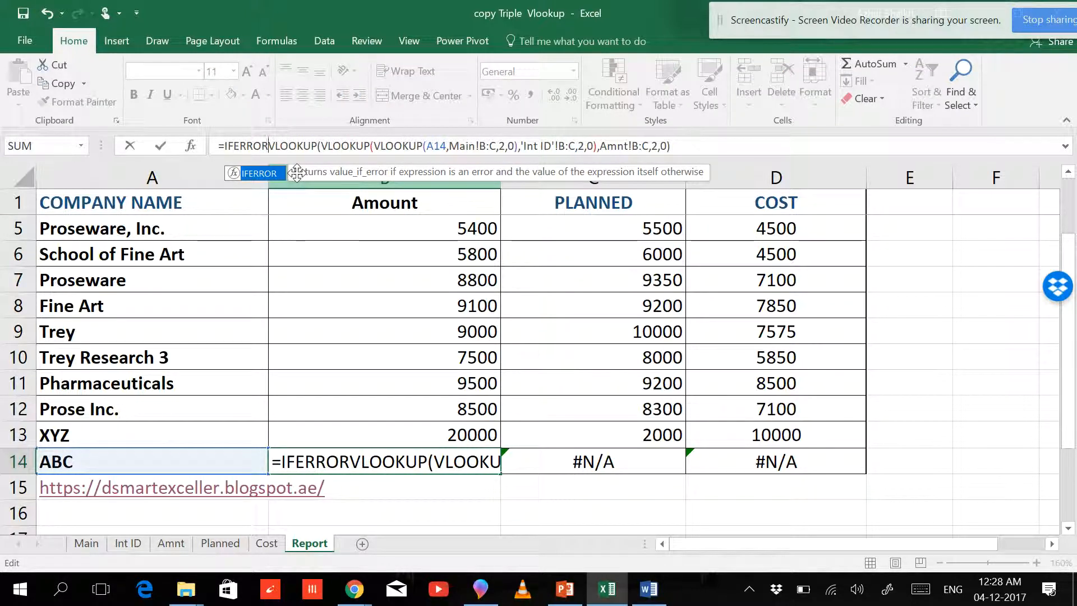
text(()
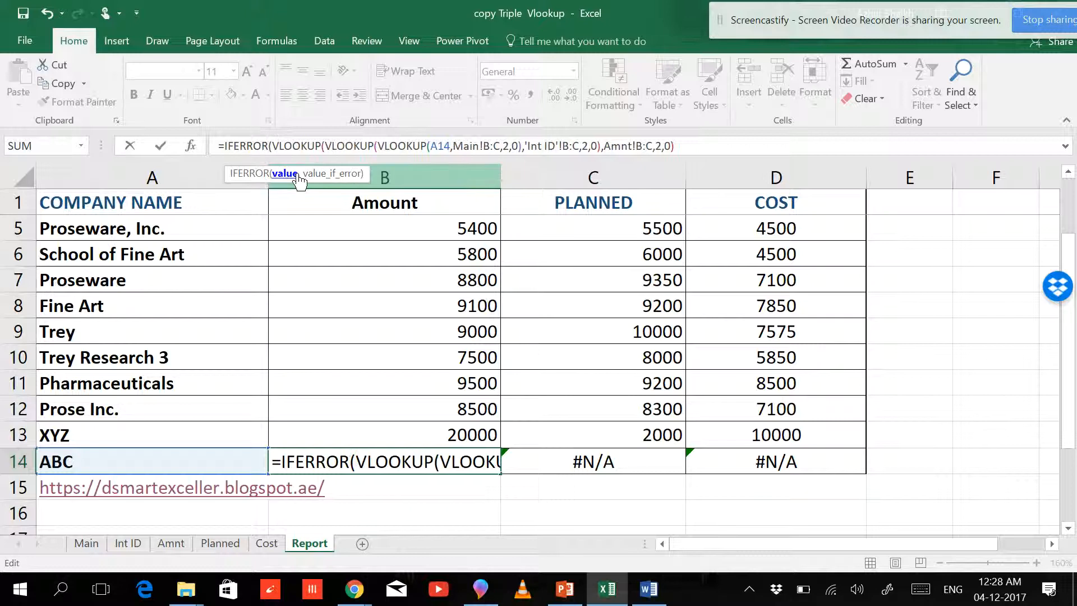
click(698, 148)
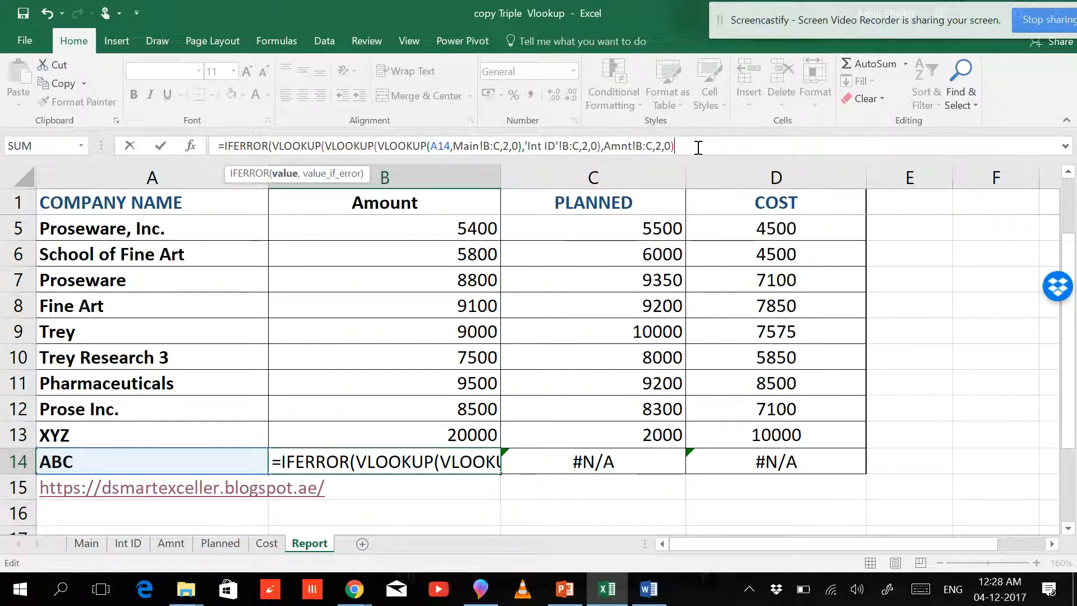
text(,)
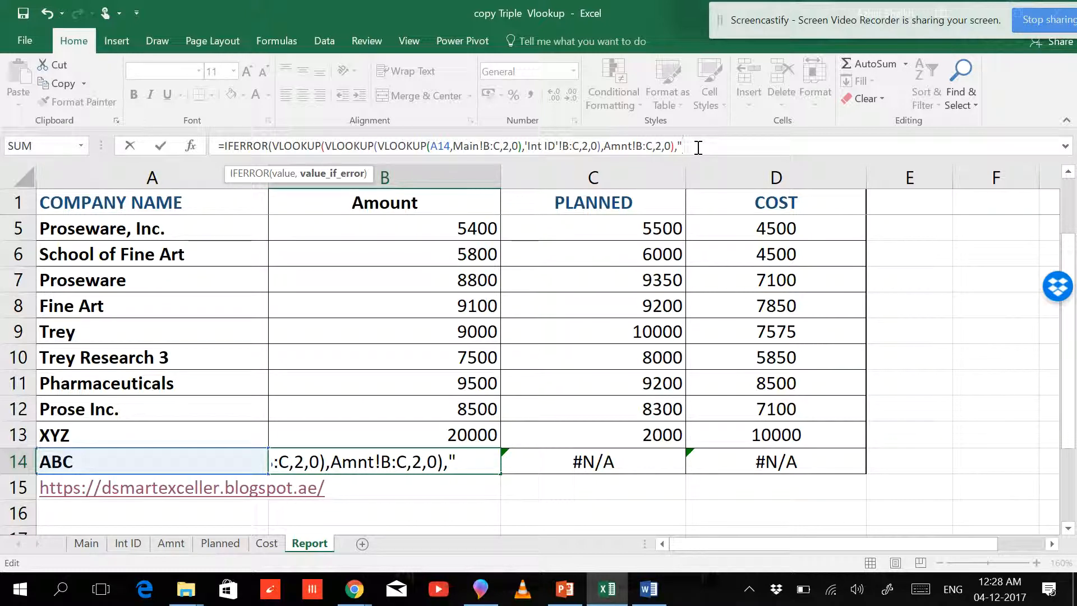
text("nO)
key(BackSpace)
key(BackSpace)
text(N)
key(Caps_Lock)
text(o)
key(Caps_Lock)
text(d)
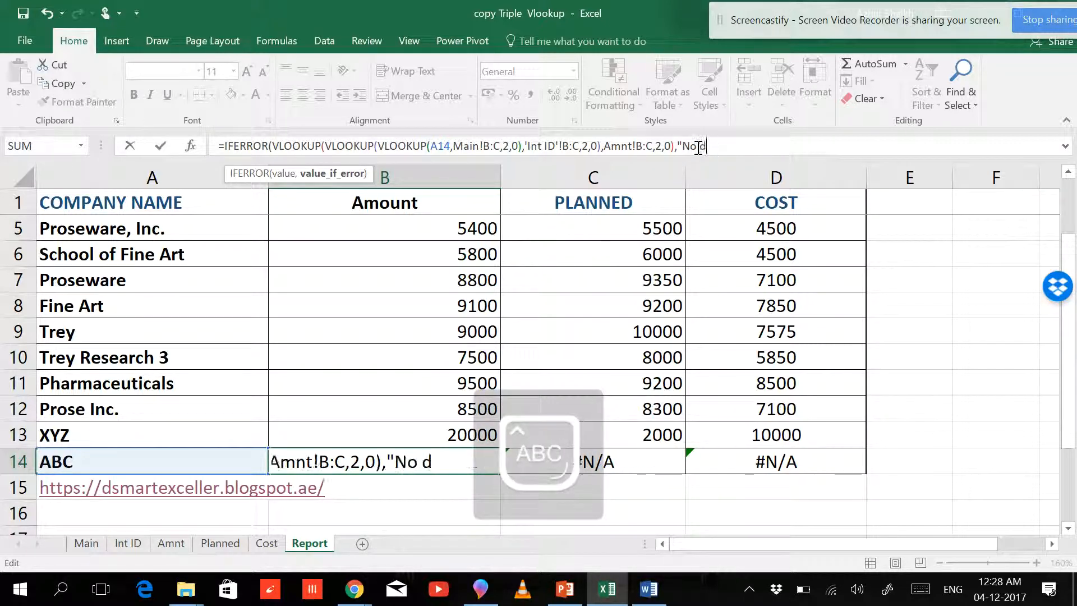
text(AAT)
key(BackSpace)
key(BackSpace)
key(Caps_Lock)
text(ata)
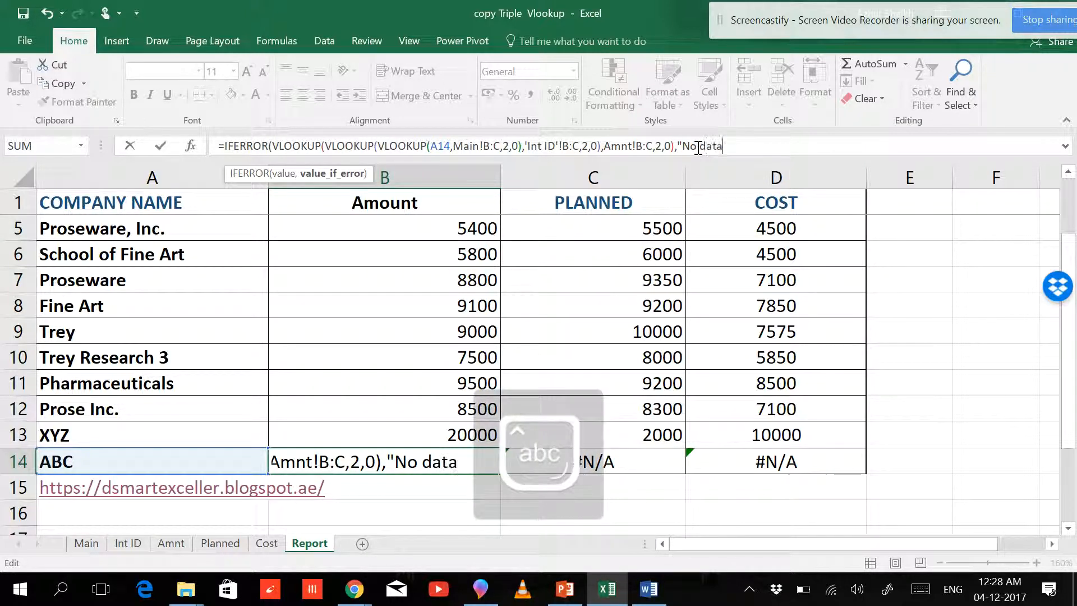
text("))
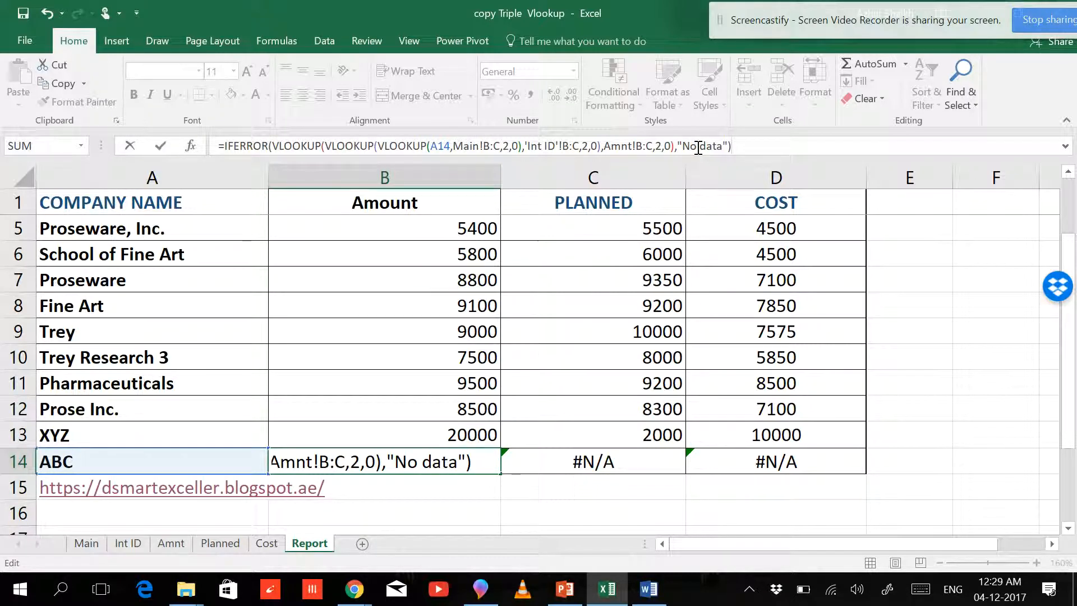
key(Return)
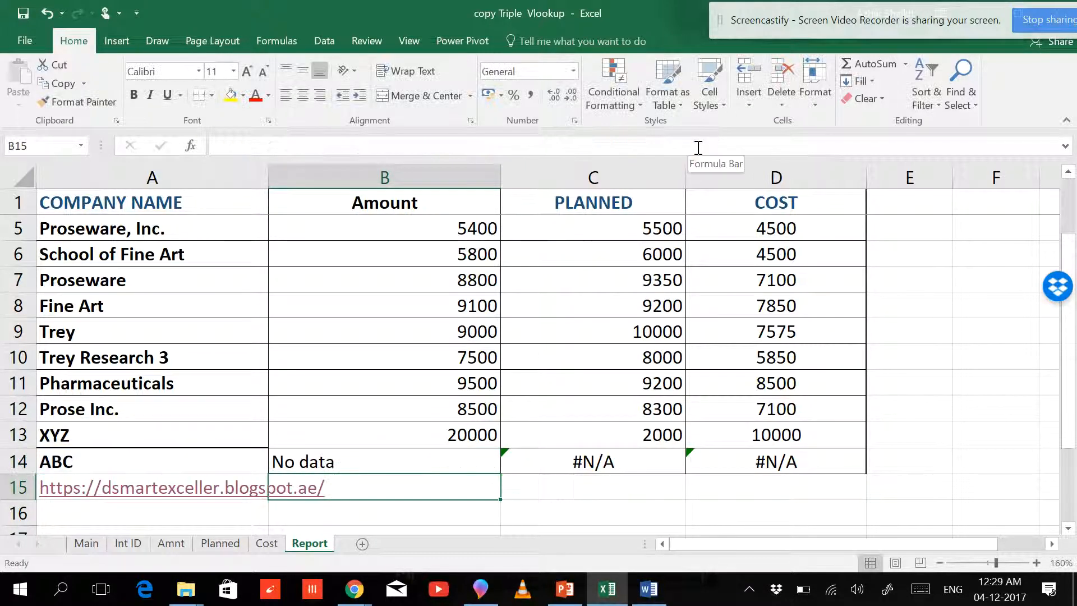
click(407, 461)
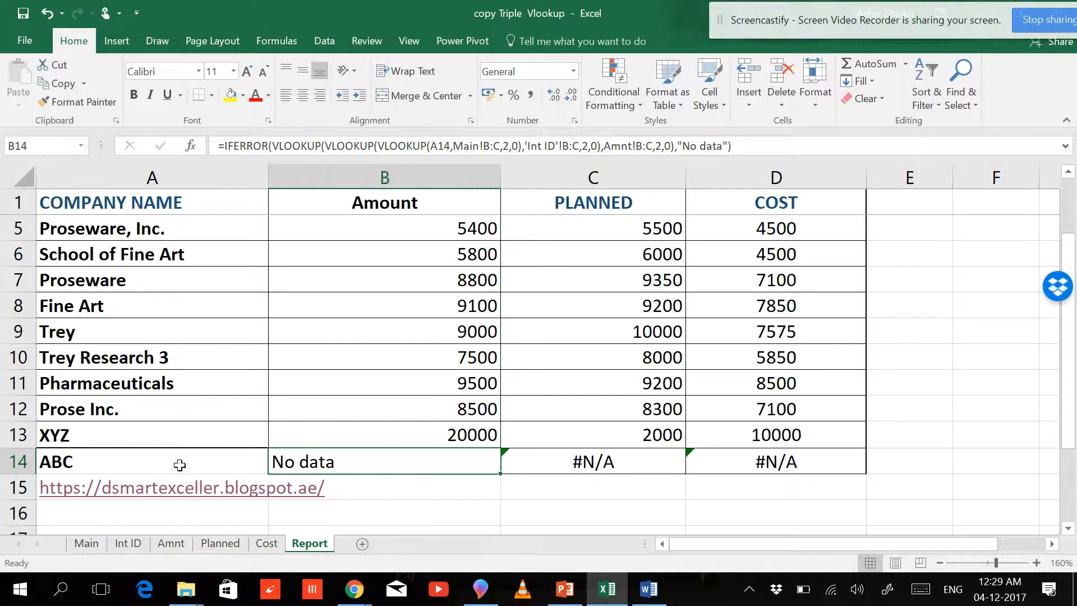
scroll(157, 397, up, 1)
scroll(160, 393, down, 2)
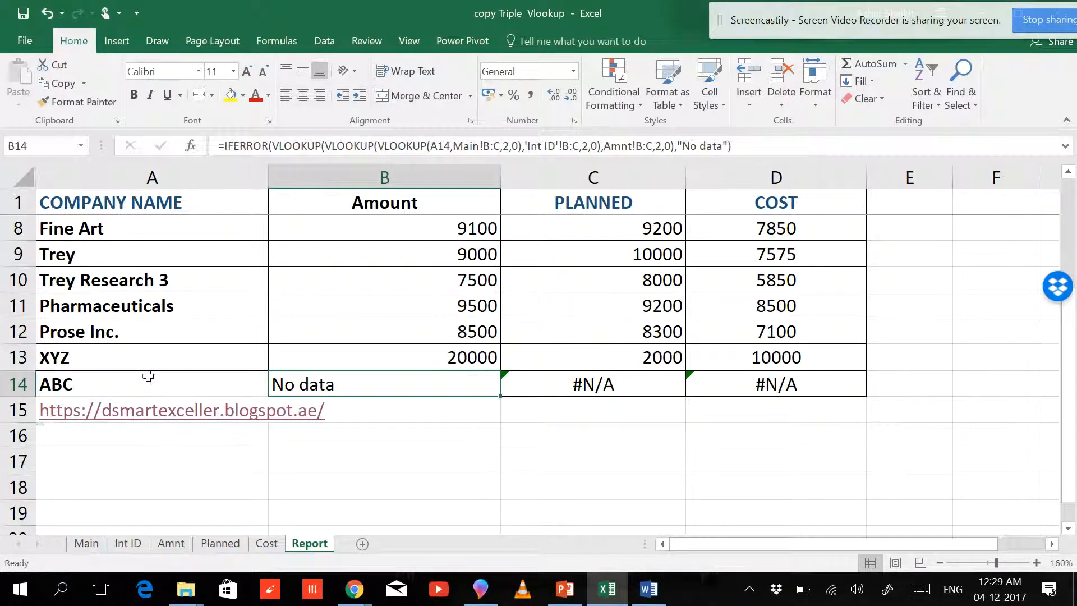
click(85, 544)
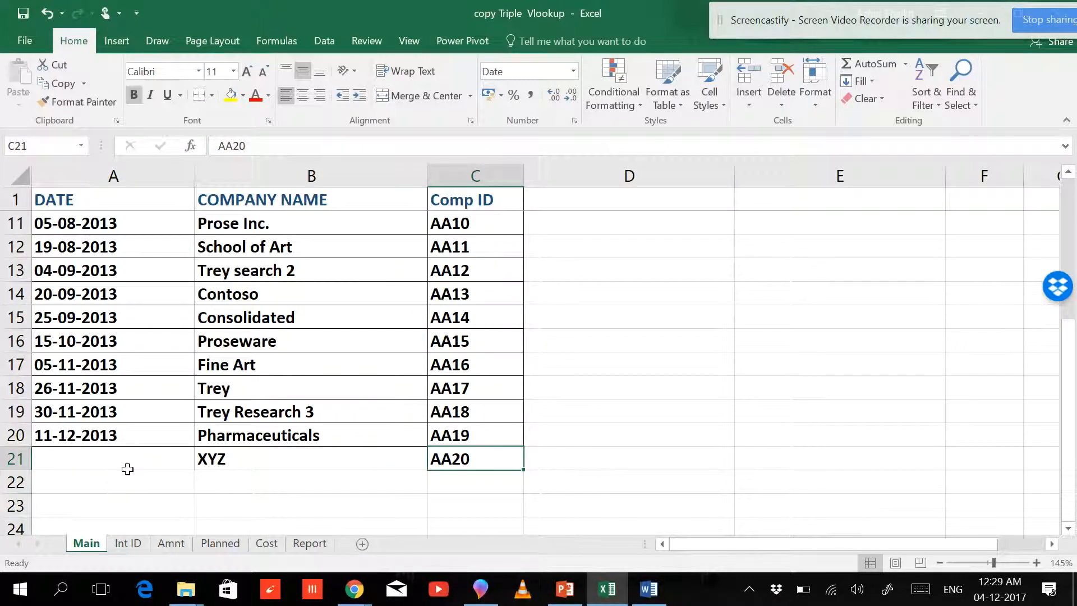
scroll(128, 469, up, 2)
scroll(128, 469, up, 1)
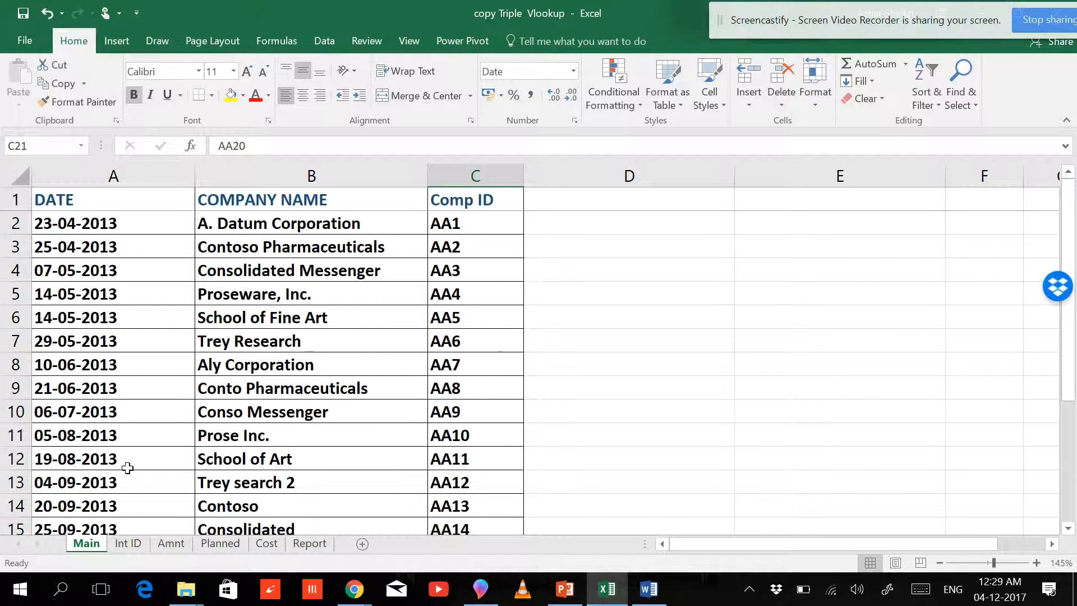
scroll(128, 469, down, 2)
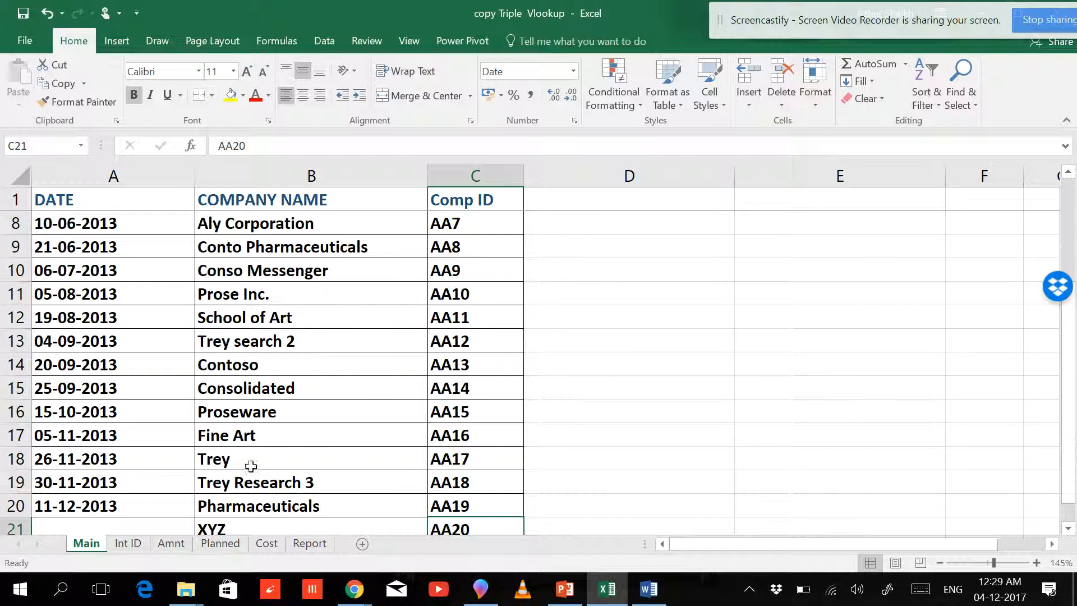
click(239, 439)
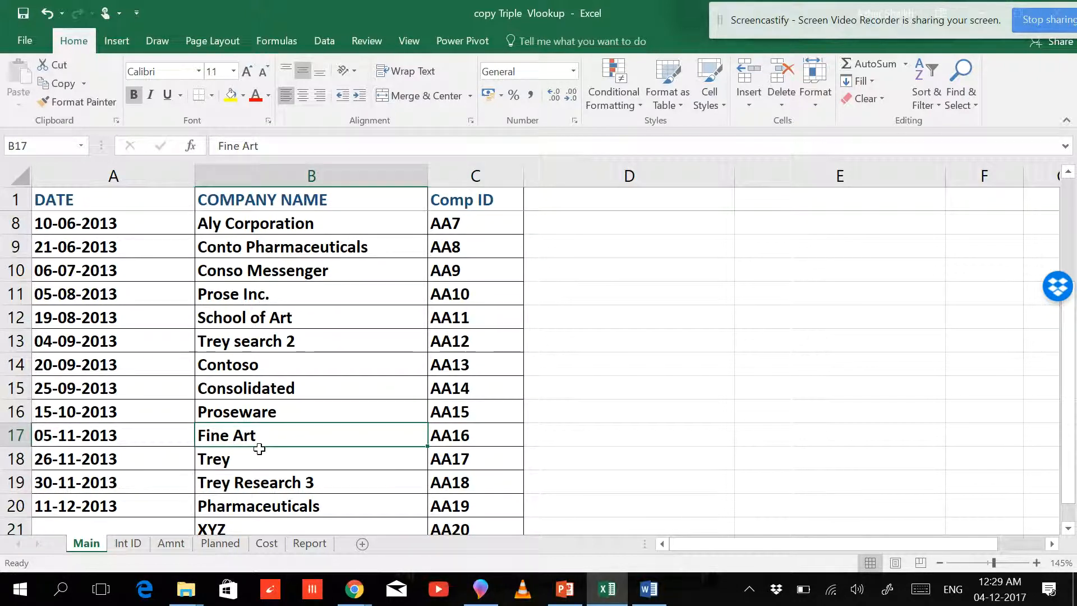
key(ctrl+c)
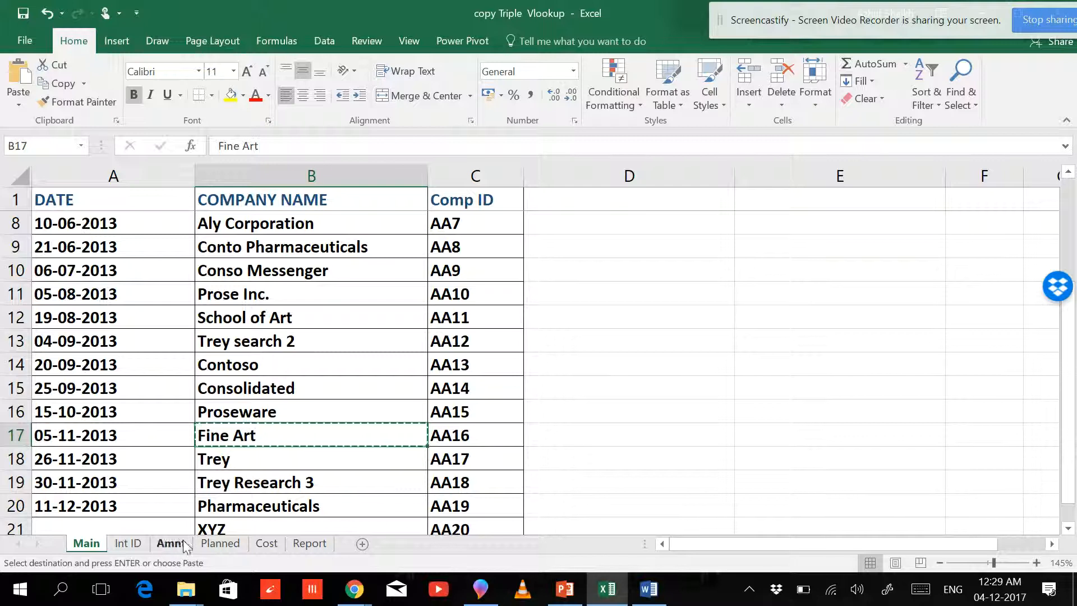
click(306, 544)
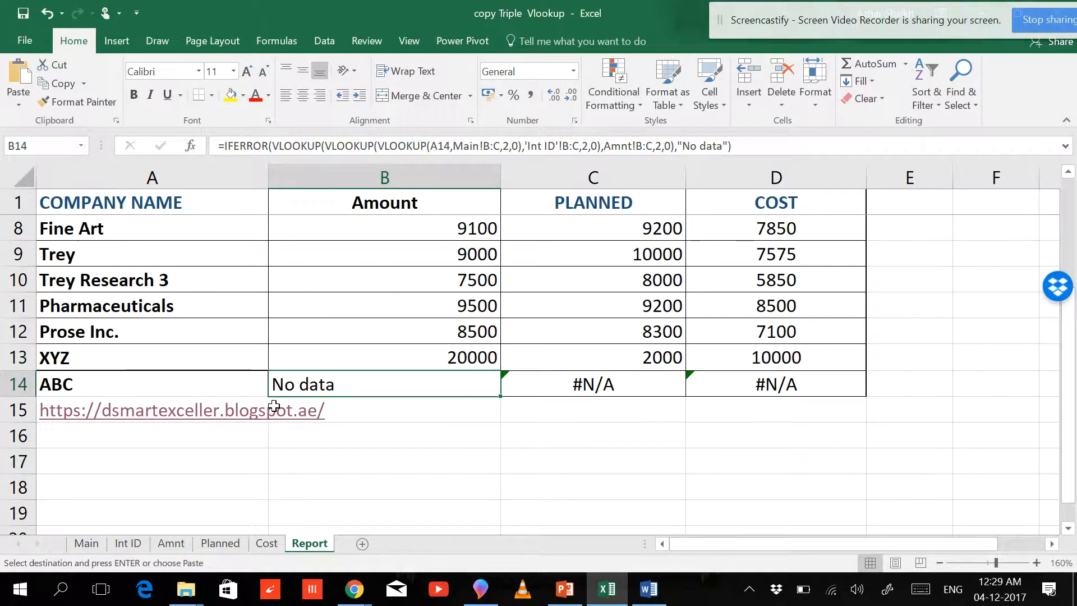
scroll(274, 405, up, 2)
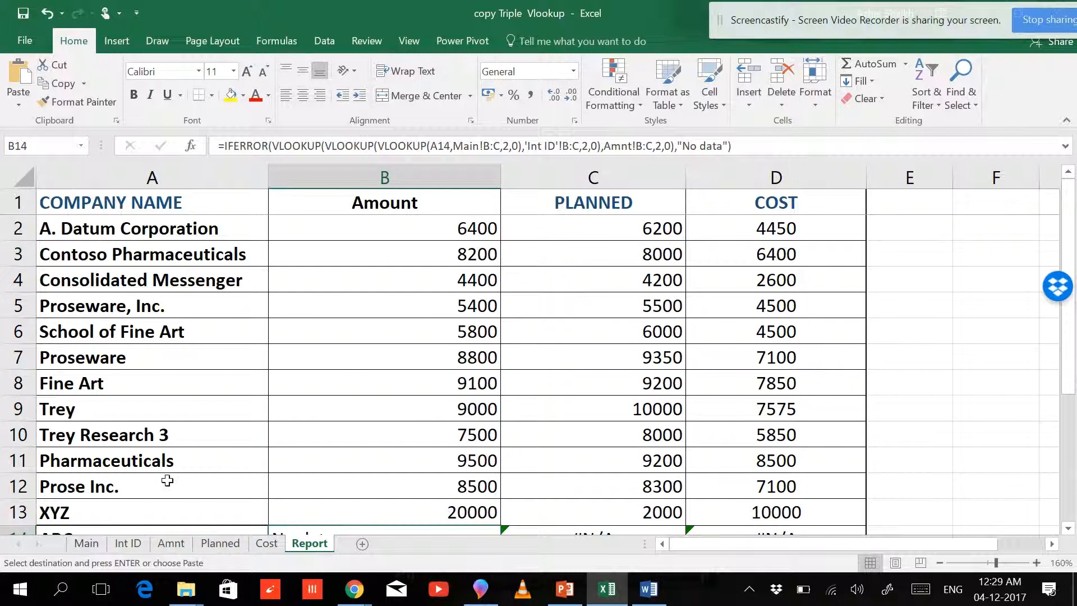
scroll(168, 481, down, 1)
click(85, 544)
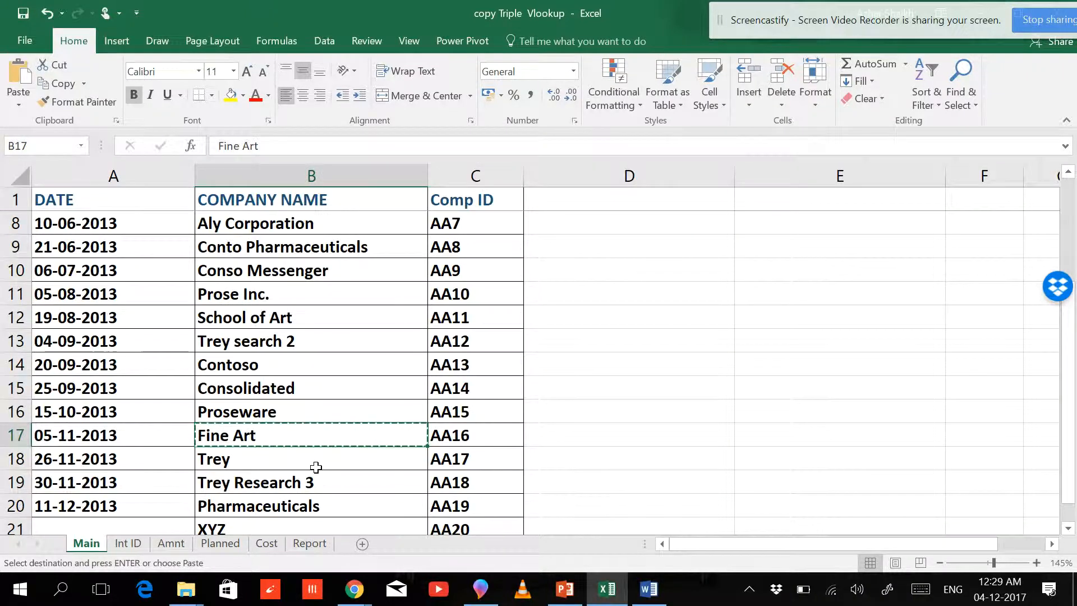
scroll(312, 469, down, 1)
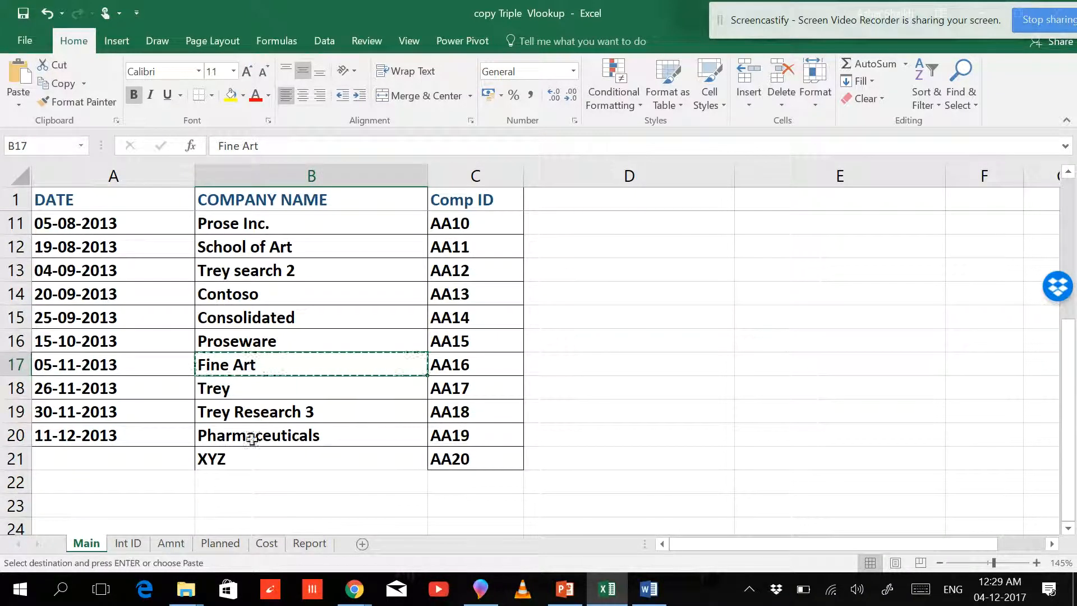
click(282, 443)
key(ctrl+c)
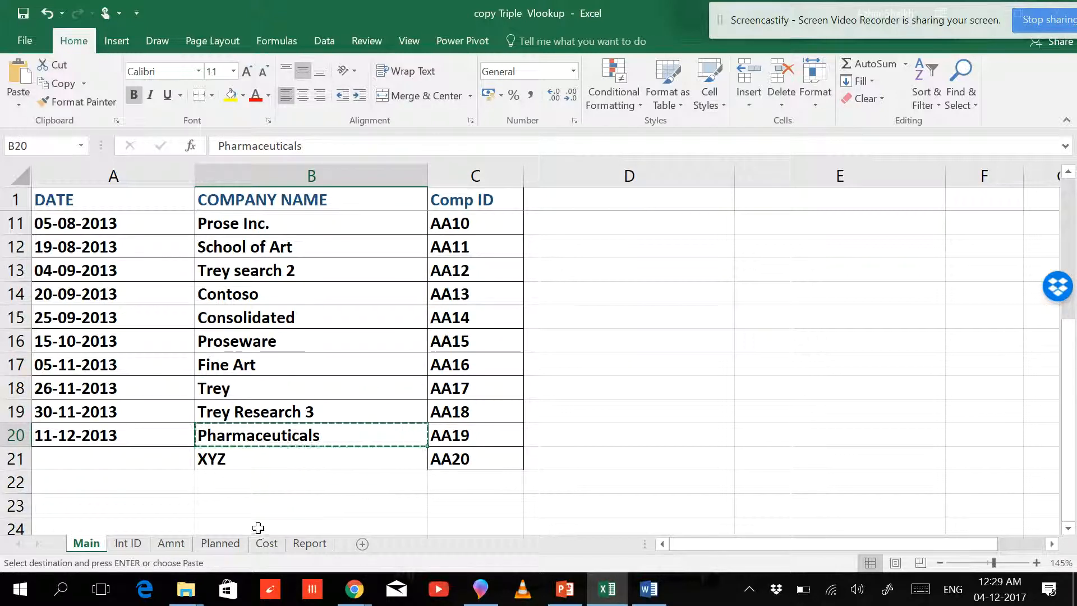
click(300, 543)
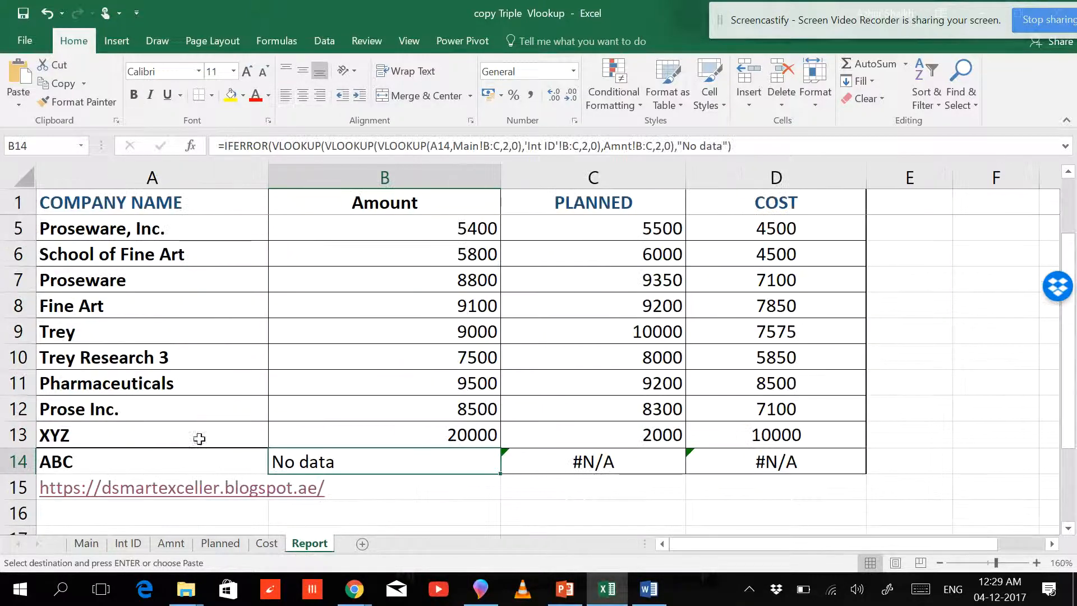
scroll(315, 378, up, 1)
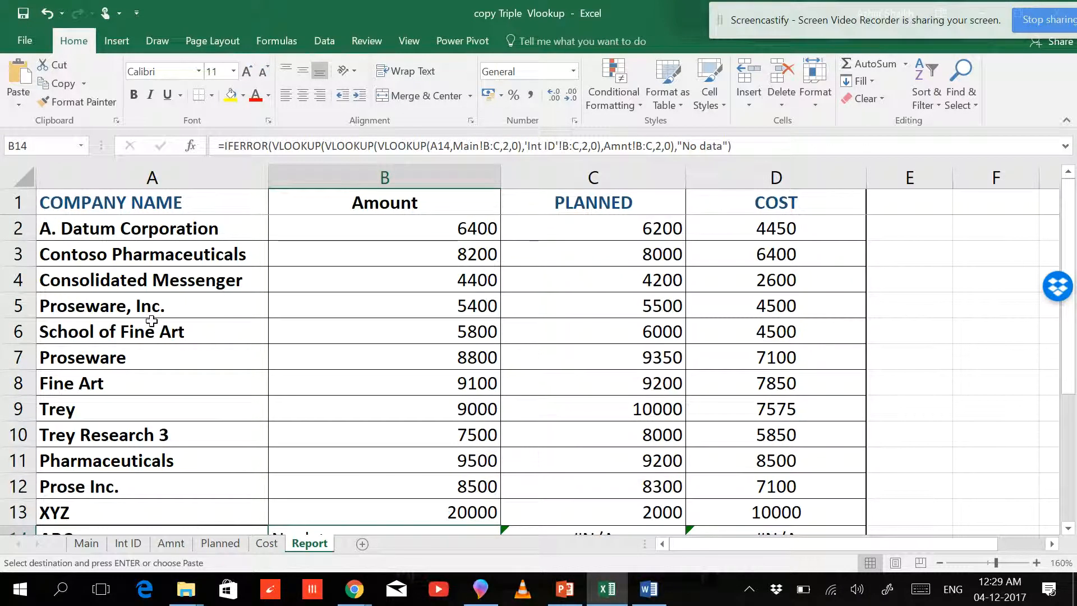
- Copy the company name Contoso from B14 of the Main sheet into A14 of the Report sheet, replacing ABC
click(88, 544)
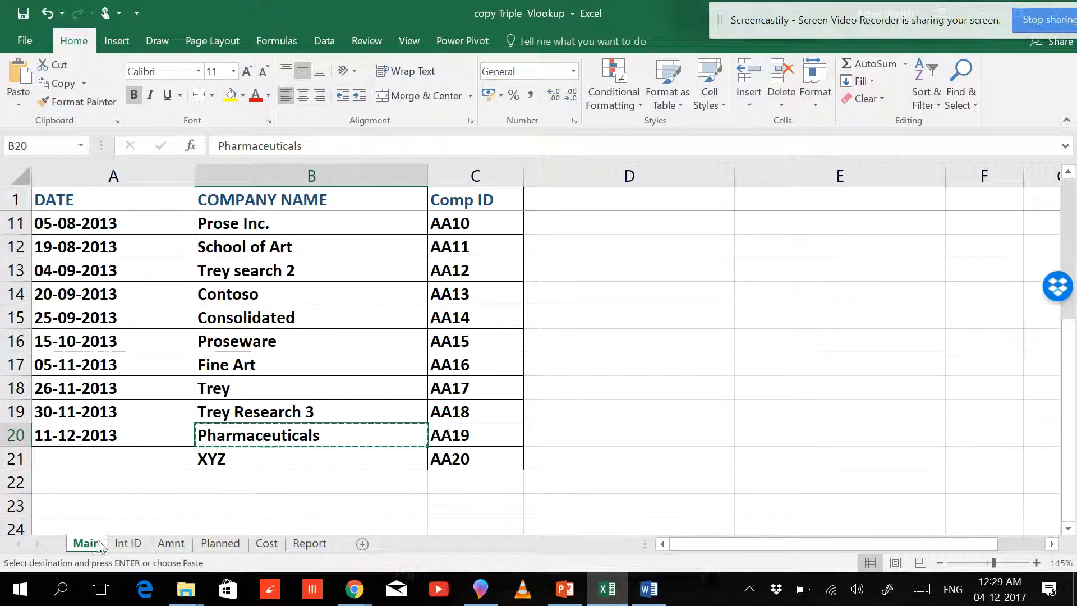
click(250, 295)
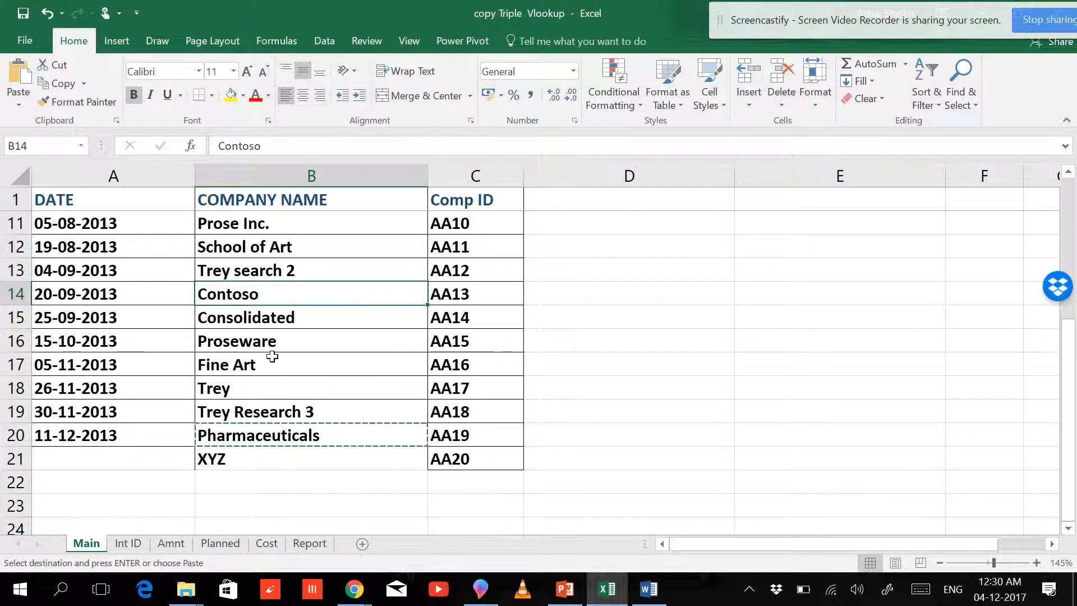
key(ctrl+c)
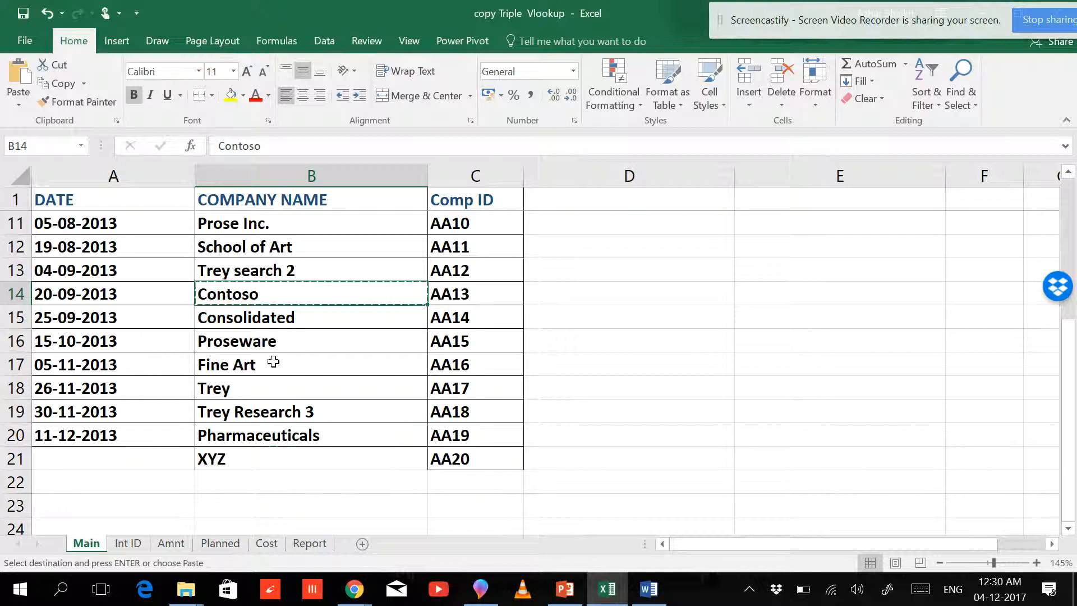
click(308, 543)
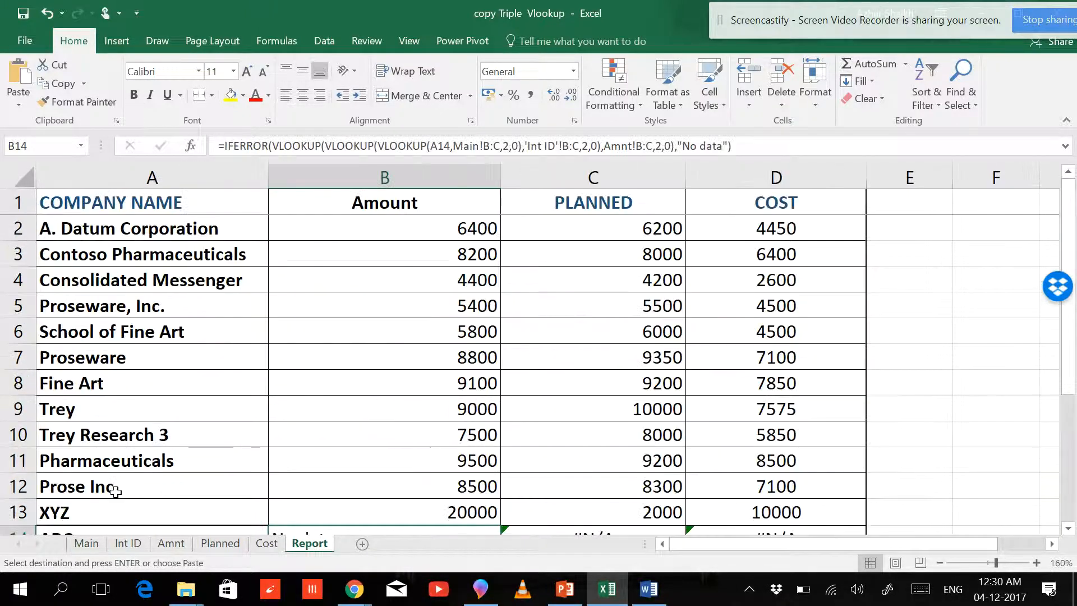
scroll(124, 460, down, 2)
click(97, 386)
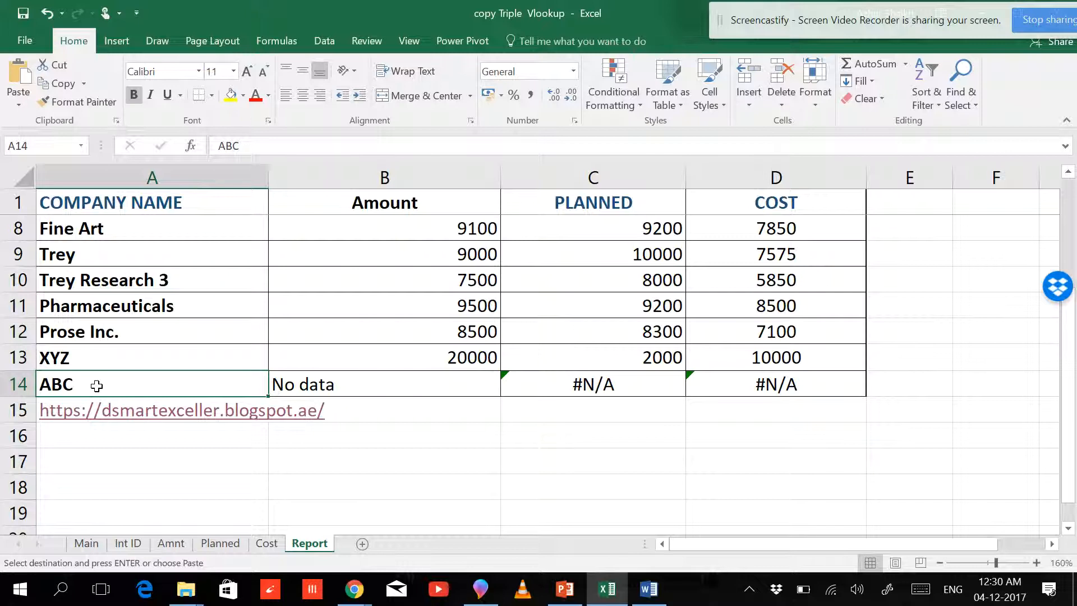
key(ctrl+v)
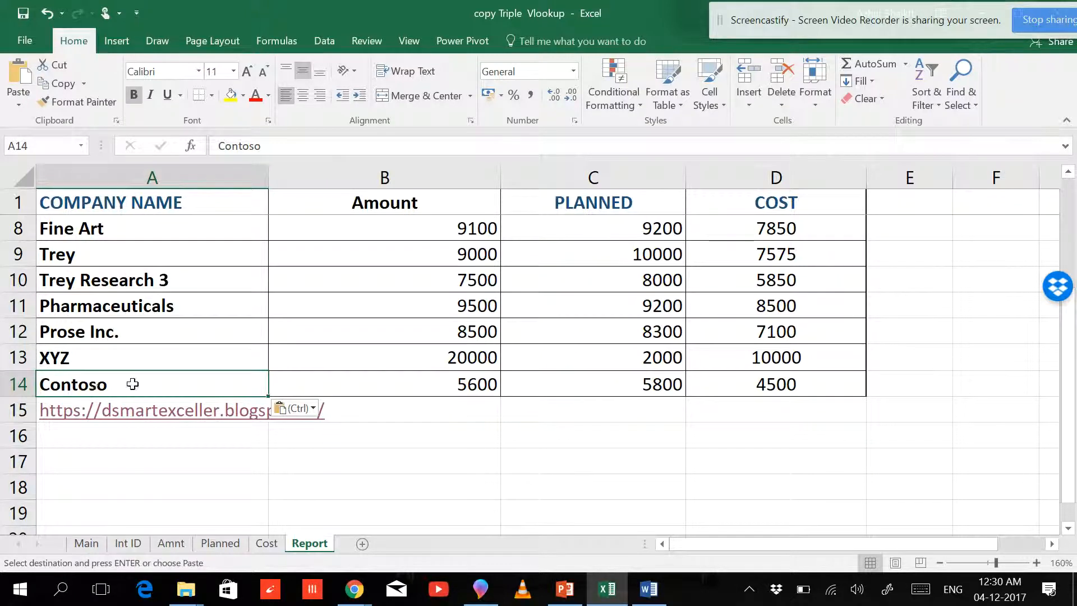
- Examine the IFERROR lookup formula in B14 and compare the Contoso row with the other rows of the Report sheet
click(446, 377)
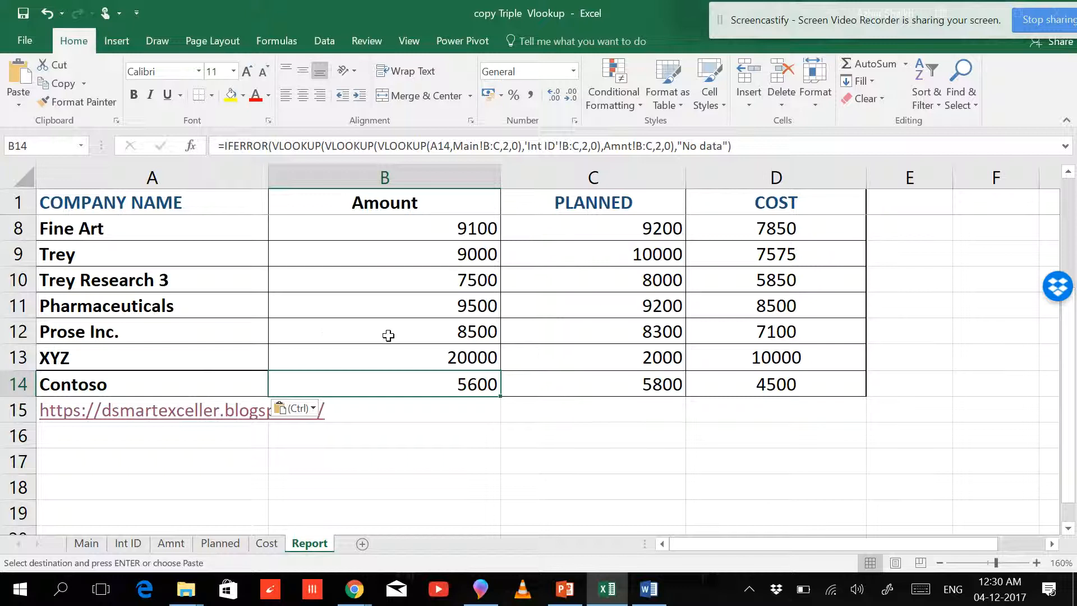
scroll(389, 335, up, 2)
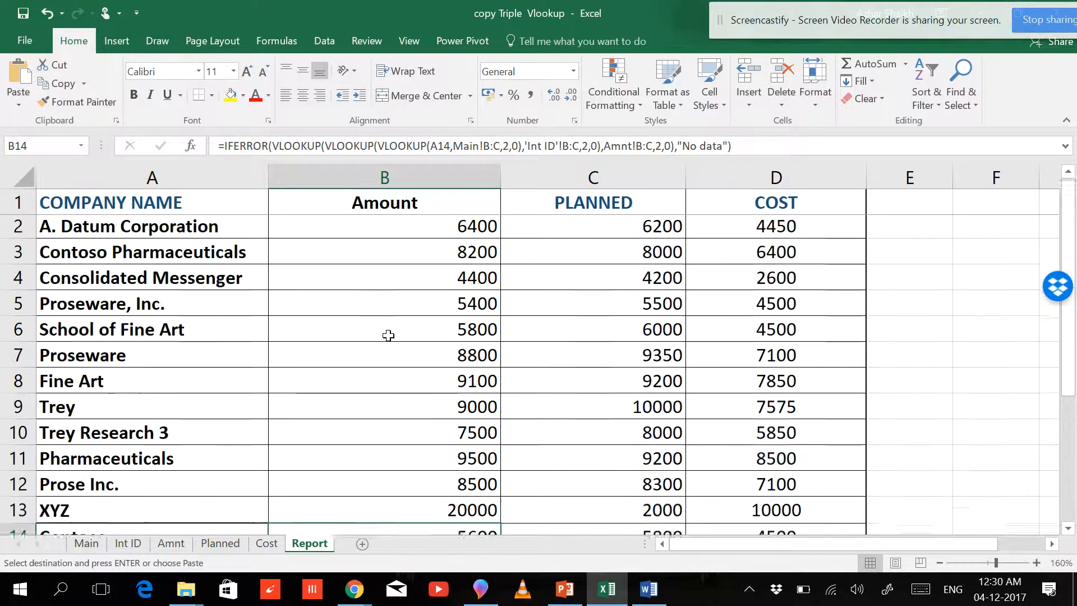
scroll(388, 335, down, 2)
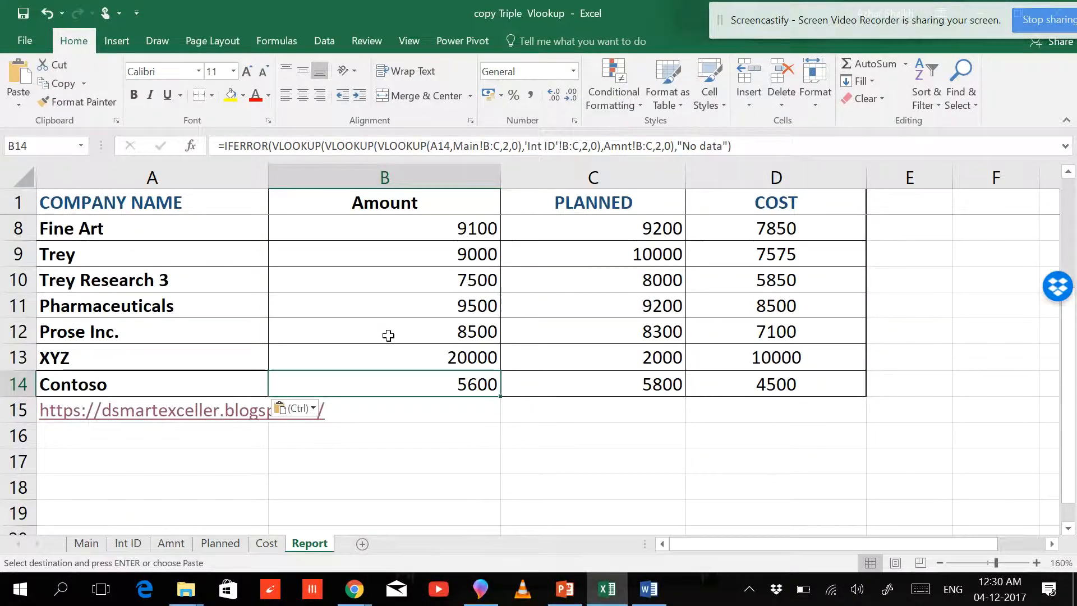
scroll(388, 335, up, 2)
scroll(388, 336, up, 1)
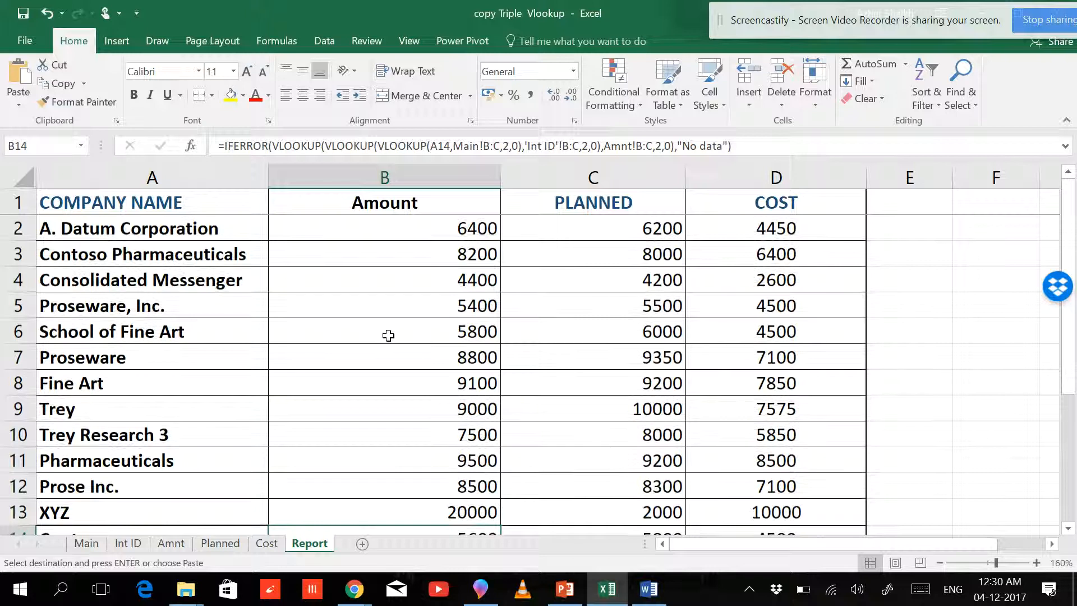
scroll(388, 335, down, 2)
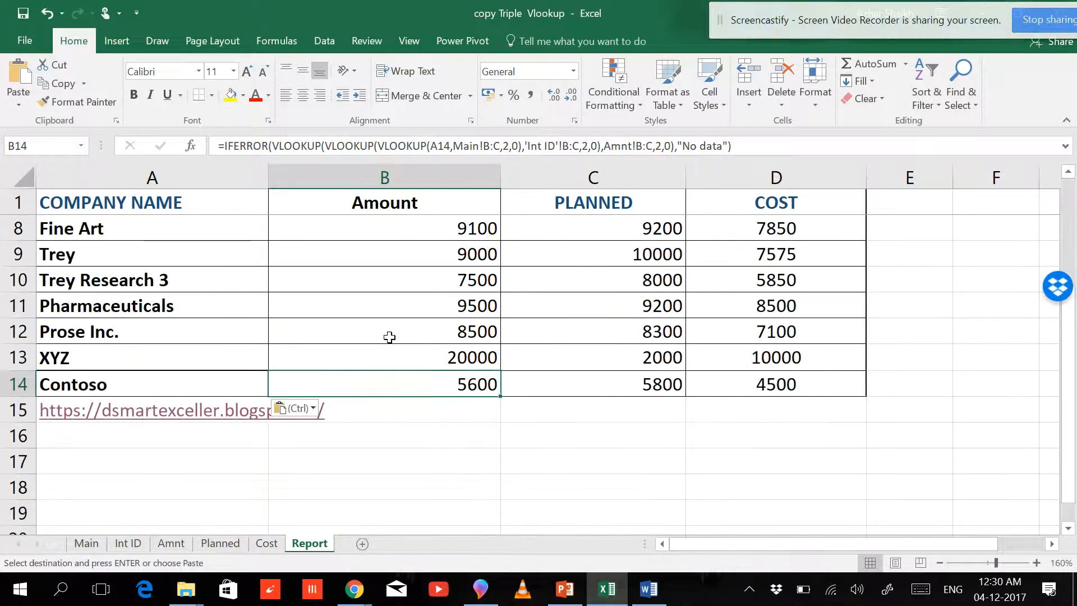
scroll(390, 337, up, 2)
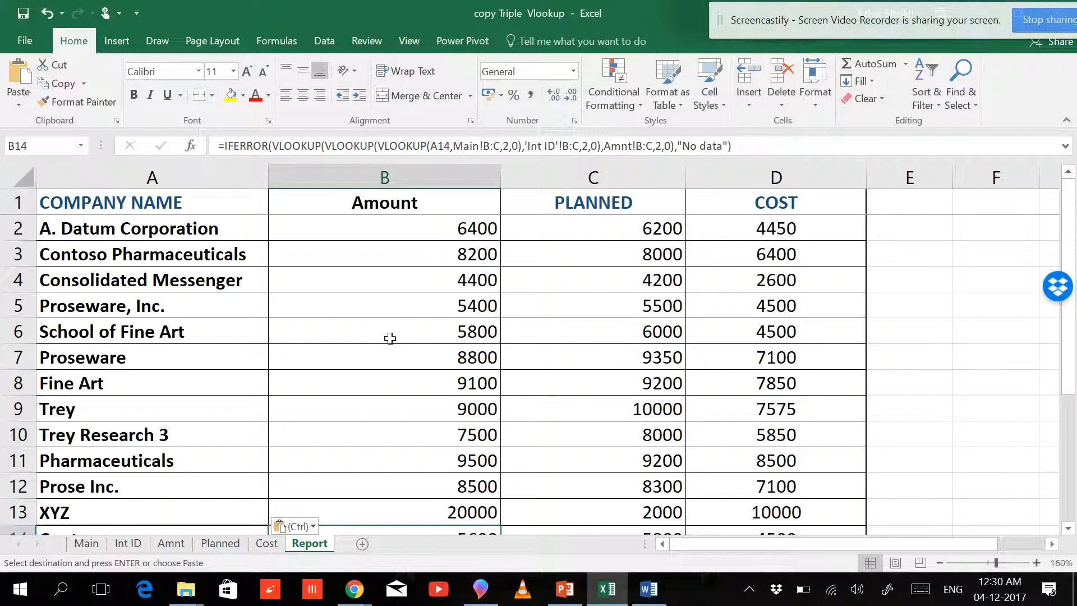
scroll(387, 336, down, 2)
scroll(387, 336, up, 2)
scroll(396, 313, down, 2)
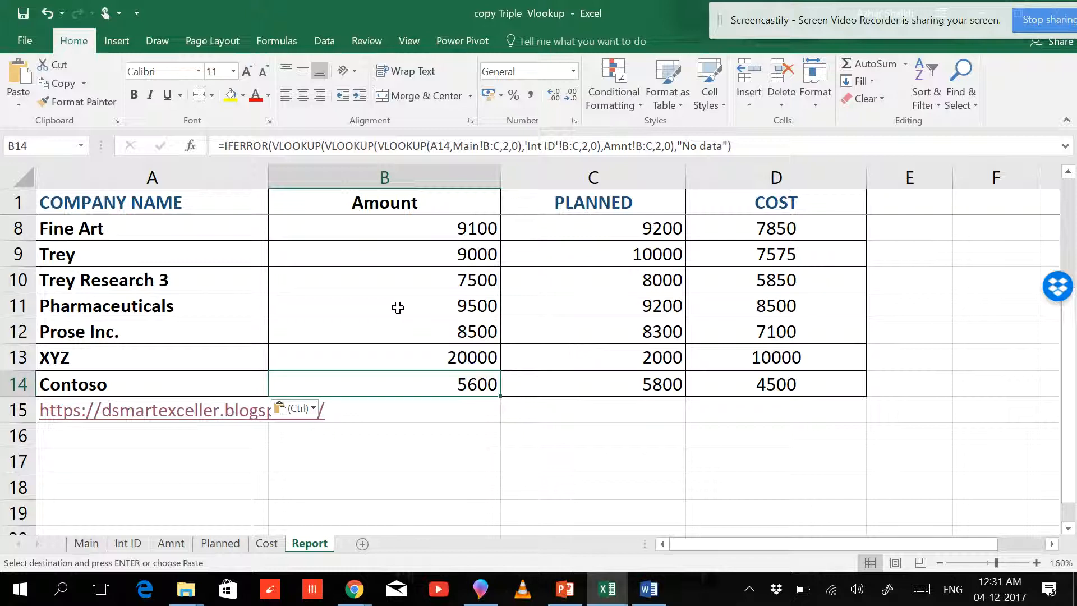
scroll(414, 314, up, 2)
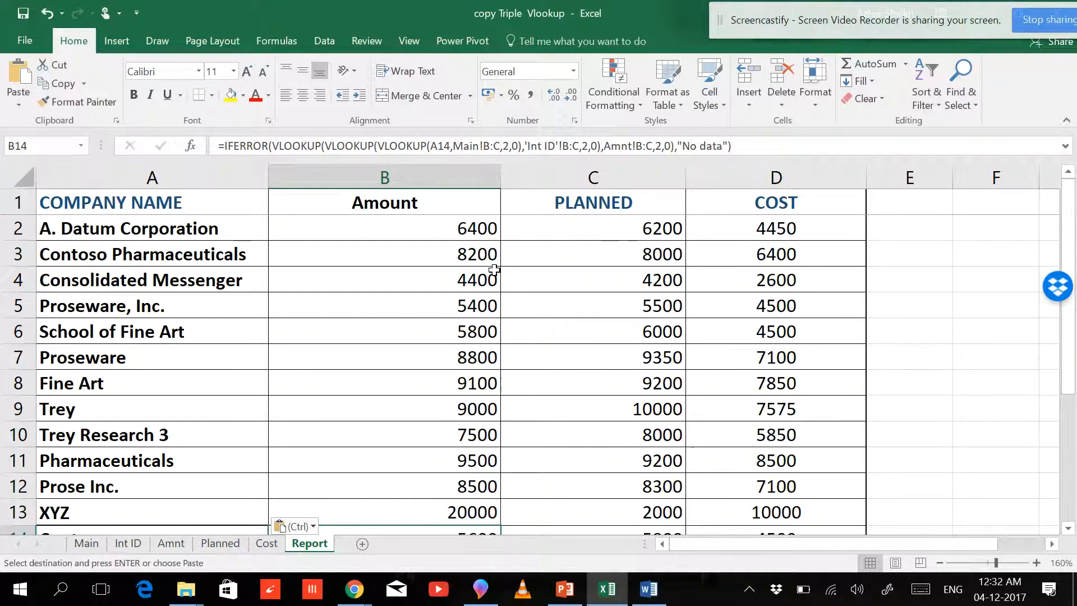
scroll(495, 278, down, 1)
scroll(497, 279, up, 1)
- Review the source data in the Main, Int ID, Amnt, Planned and Cost sheets in turn and return to the Report sheet
click(85, 543)
click(128, 543)
click(170, 543)
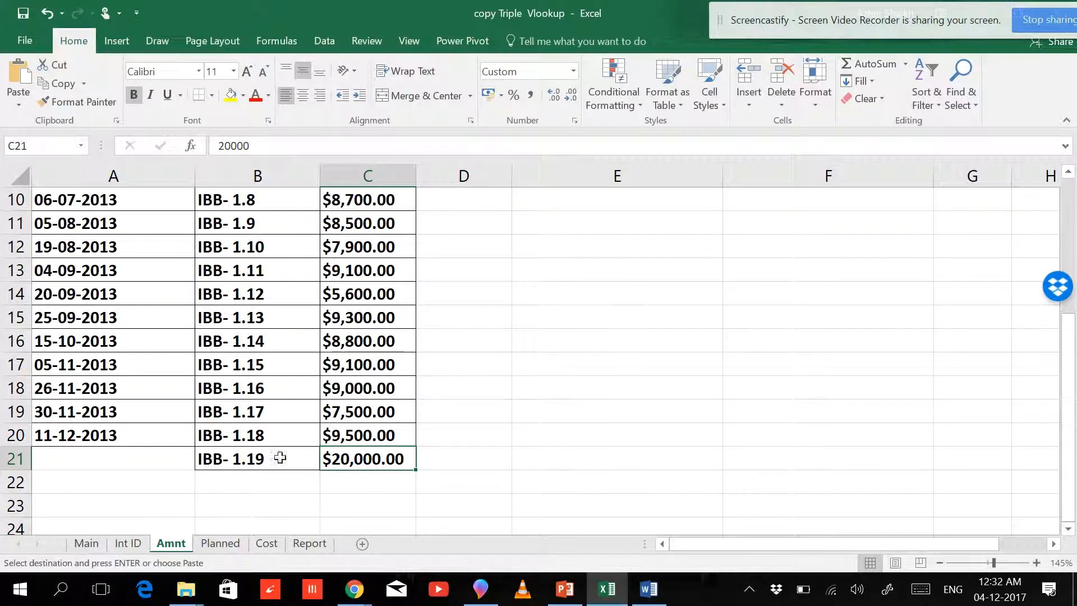
click(218, 544)
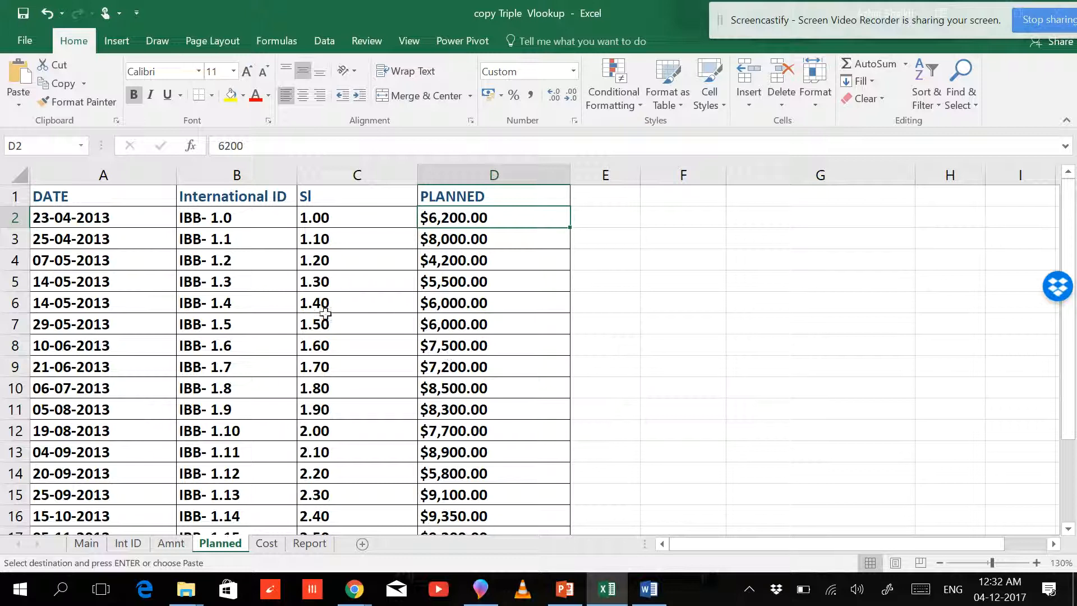
click(265, 544)
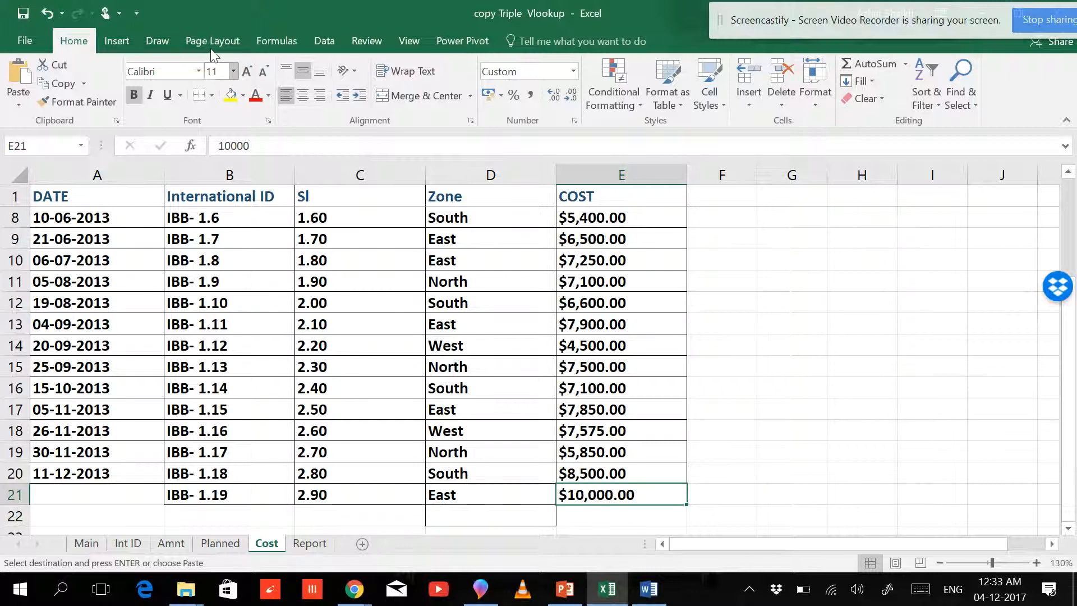
click(296, 548)
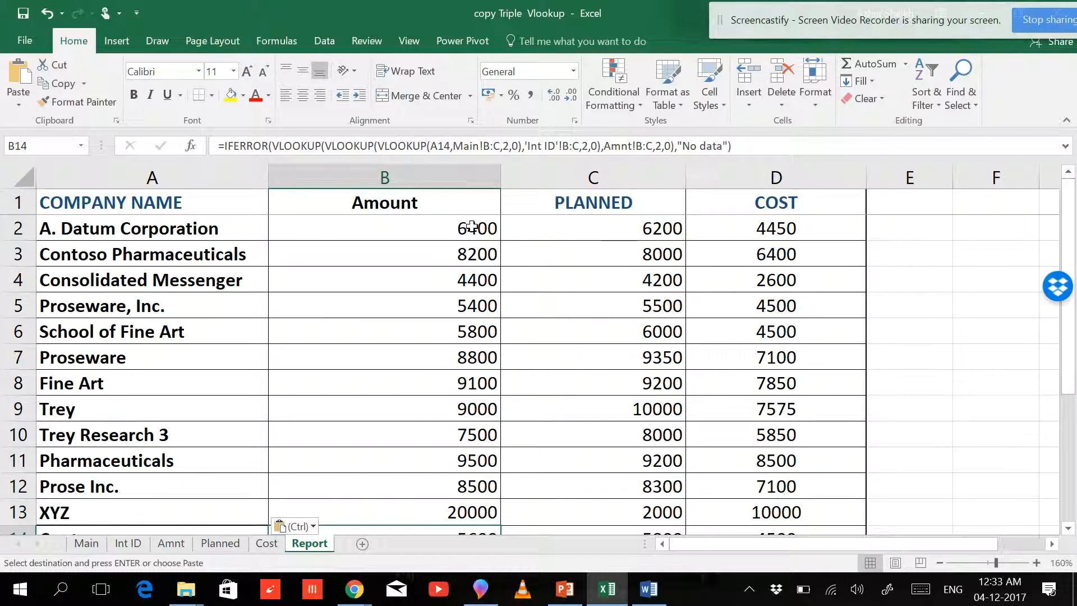
- Inspect the company name in A2 and the nested VLOOKUP formulas in B2 and C2 of the Report sheet
click(218, 228)
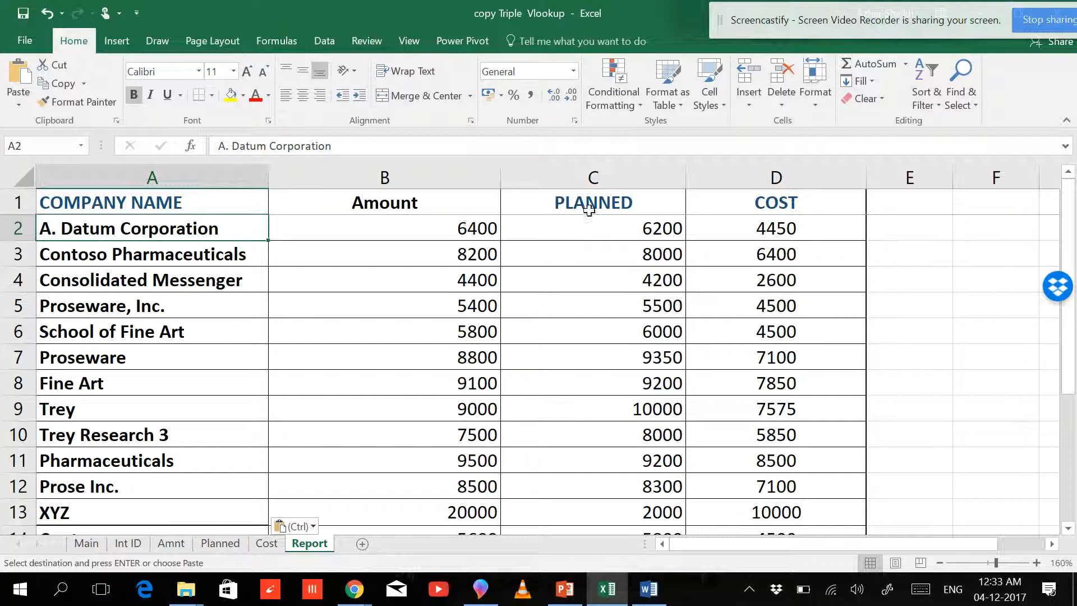
click(491, 227)
click(617, 230)
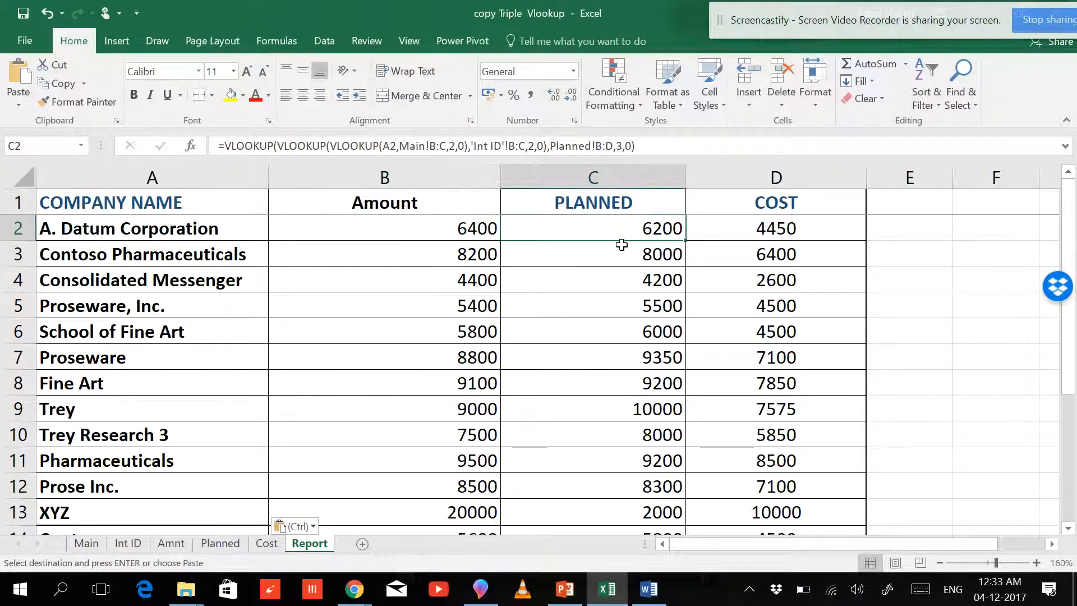
scroll(622, 251, down, 1)
scroll(622, 255, up, 1)
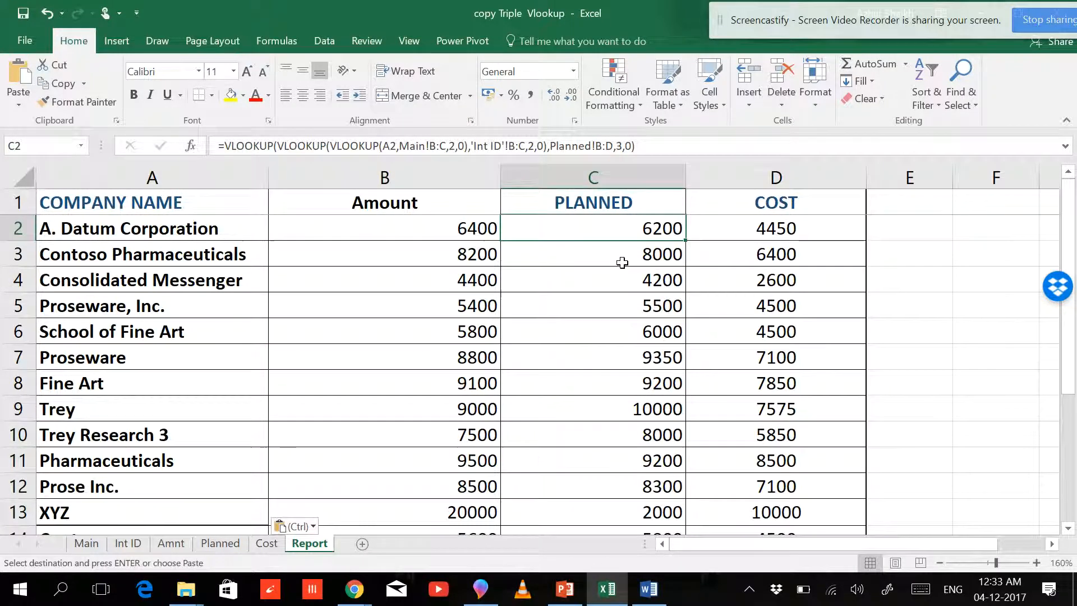